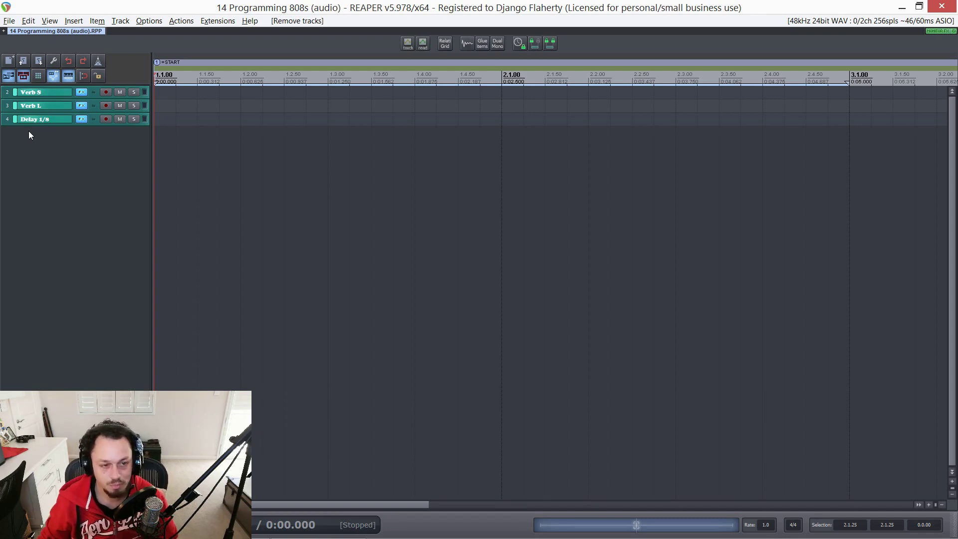
# Step: Insert MIDI take-lane track 5 with ReaControlMIDI using the Ctrl+T custom action
pyautogui.hotkey('ctrl', 't')
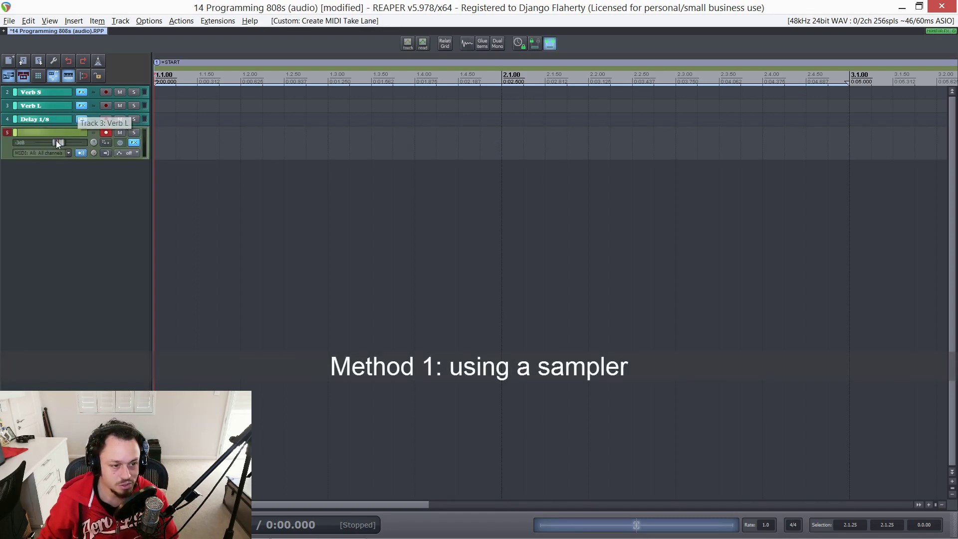
# Step: Add VSTi: Grace (One Small Clue) from the Sample-Based folder to track 5's FX chain
pyautogui.click(134, 143)
pyautogui.doubleClick(297, 140)
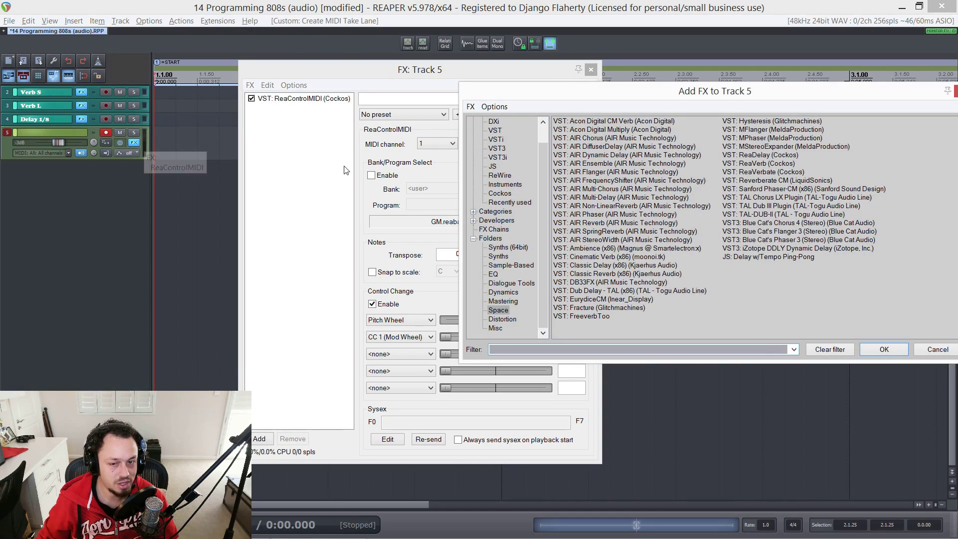
pyautogui.click(508, 247)
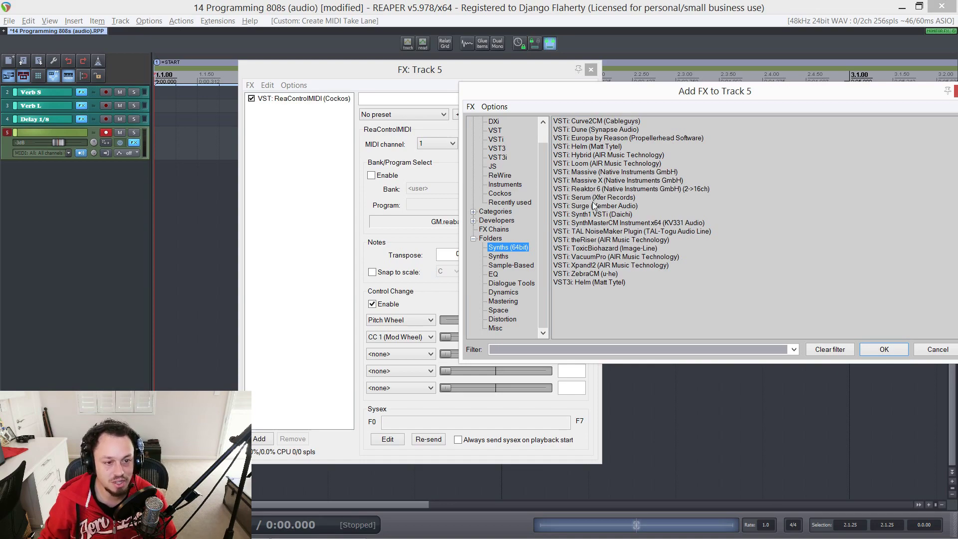
pyautogui.moveTo(514, 100); pyautogui.dragTo(277, 158)
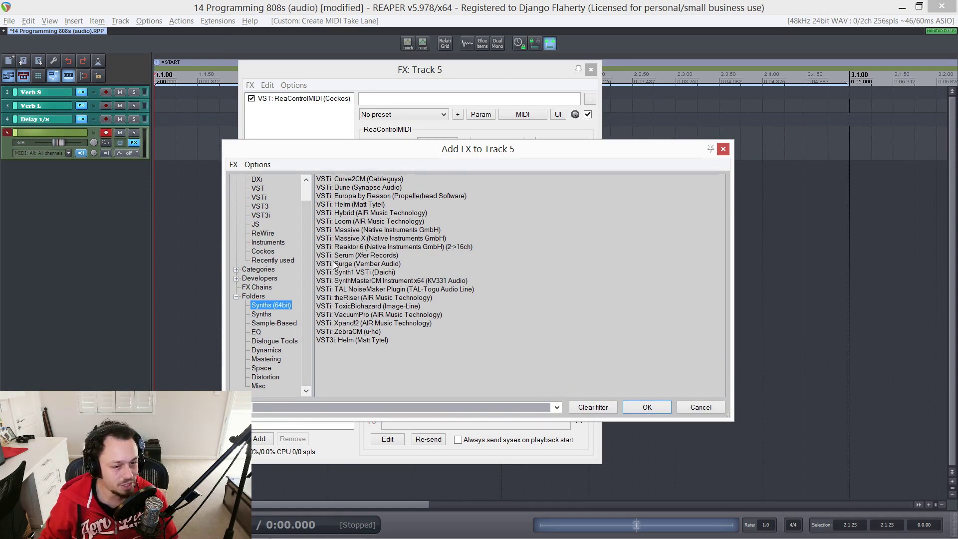
pyautogui.click(285, 324)
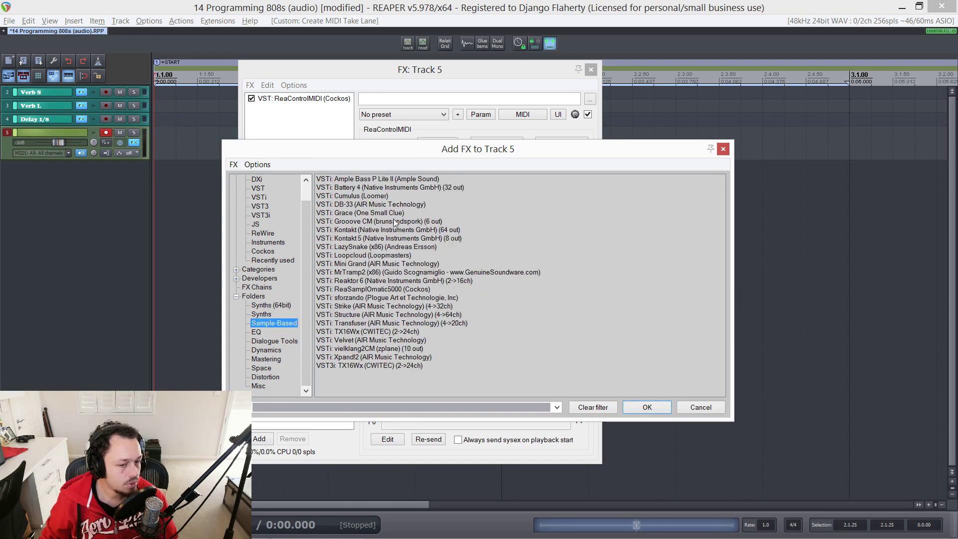
pyautogui.doubleClick(358, 213)
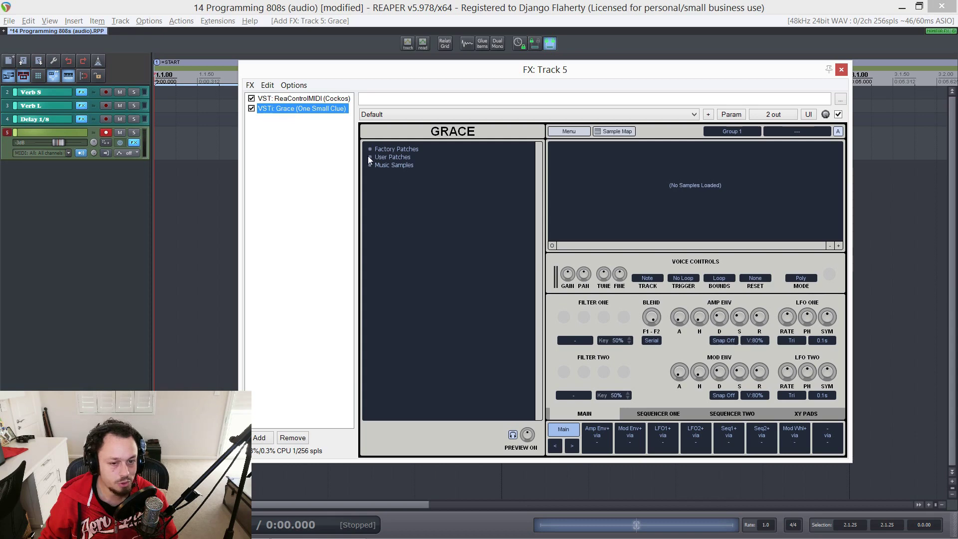
# Step: Open the Media Explorer showing the Media Files folder's five drum samples beside Grace
pyautogui.click(370, 166)
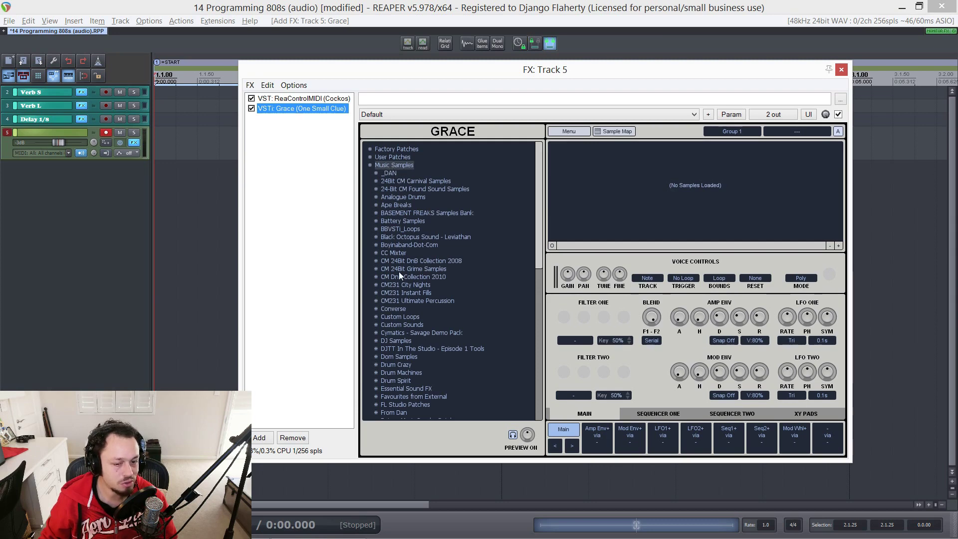
pyautogui.click(369, 165)
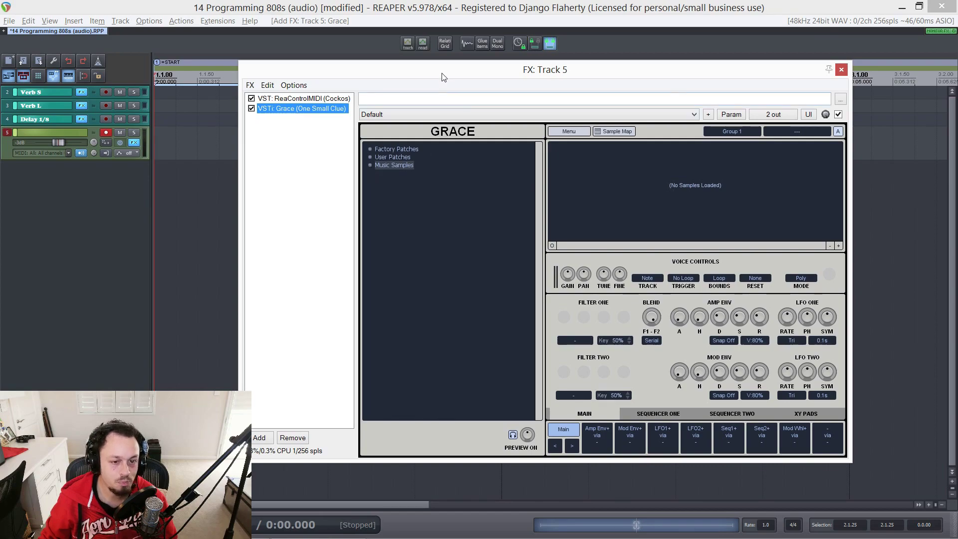
pyautogui.moveTo(441, 77); pyautogui.dragTo(281, 50)
pyautogui.hotkey('ctrl', 'alt', 'x')
pyautogui.moveTo(535, 51); pyautogui.dragTo(525, 447)
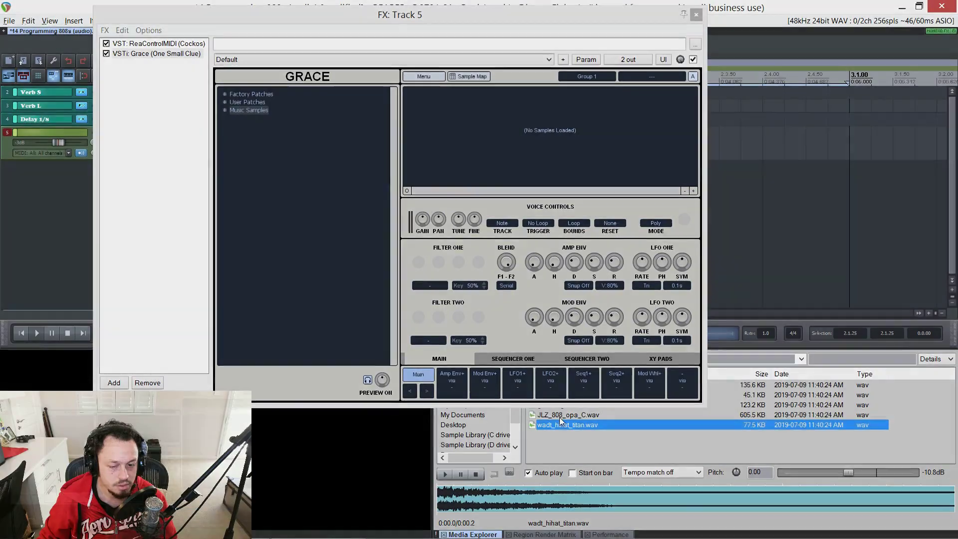
# Step: Preview JLZ_808_opa_C.wav and drag it into Grace's sample area
pyautogui.click(559, 417)
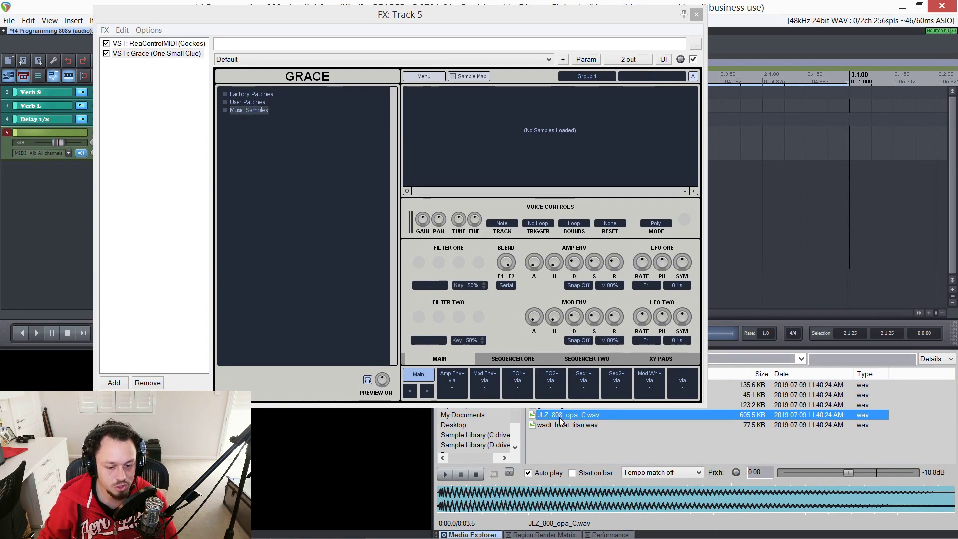
pyautogui.moveTo(561, 415); pyautogui.dragTo(455, 115)
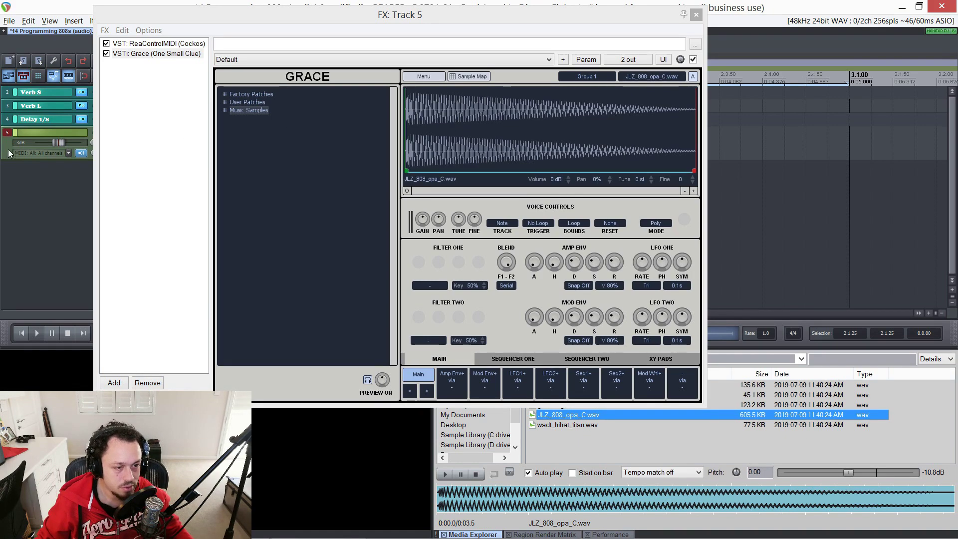
pyautogui.moveTo(145, 19); pyautogui.dragTo(250, 28)
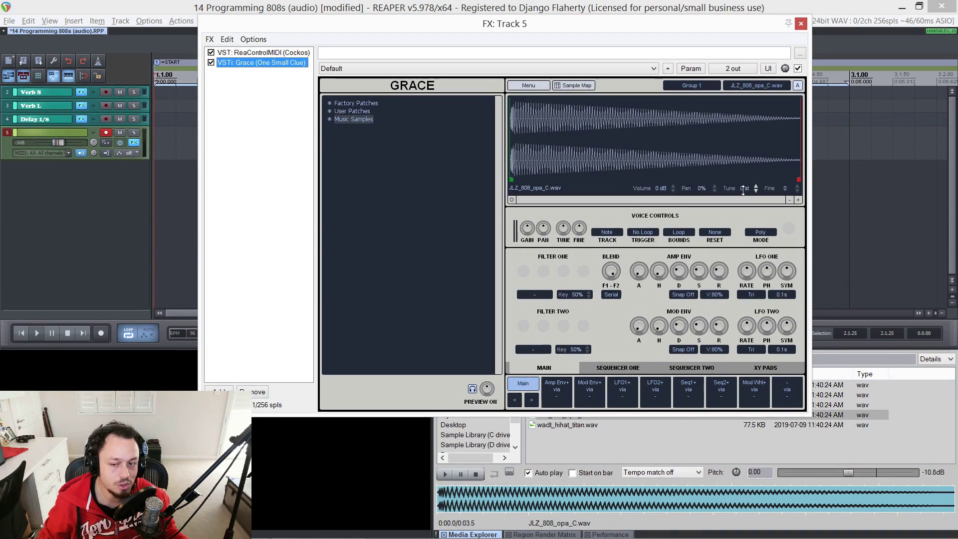
# Step: Audition Grace's Tune at other pitches, keep it at 0 st, and show the MODE choices
pyautogui.moveTo(743, 200); pyautogui.dragTo(743, 200)
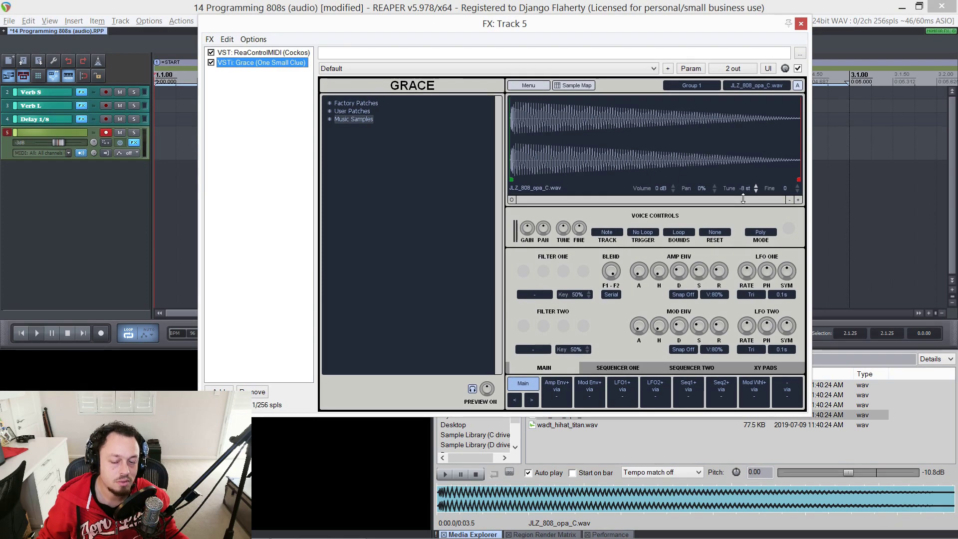
pyautogui.moveTo(744, 194)
pyautogui.mouseDown()
pyautogui.moveTo(751, 185)
pyautogui.moveTo(745, 192)
pyautogui.mouseUp()
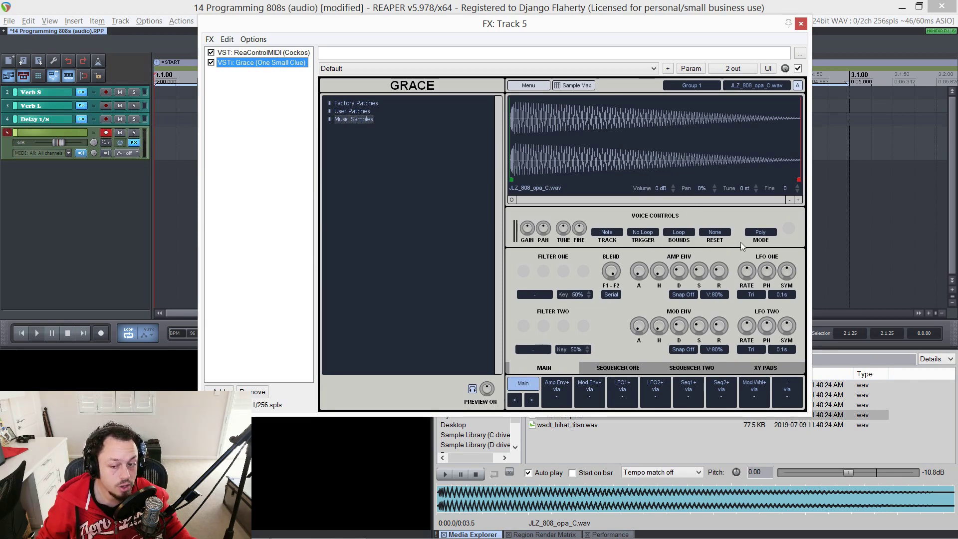
pyautogui.click(760, 233)
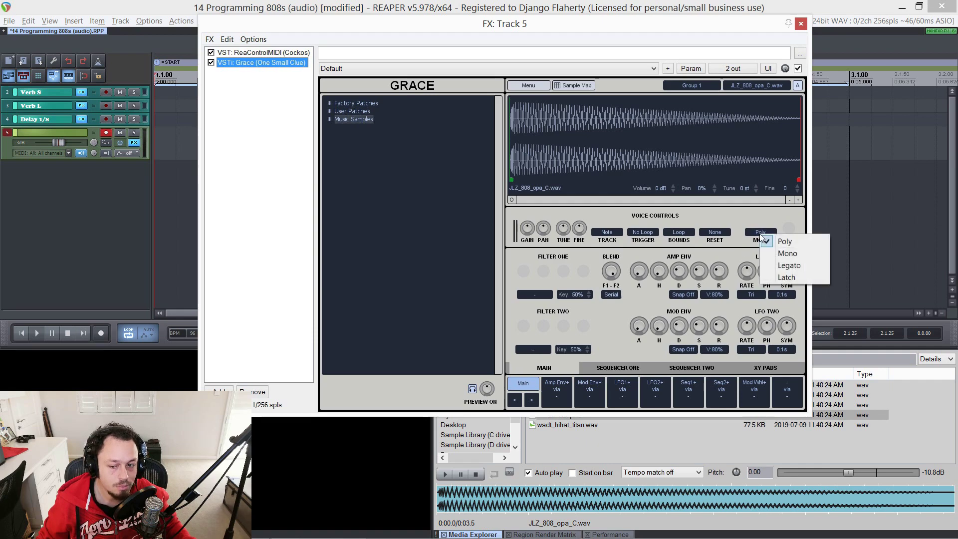
# Step: Switch Grace's voice mode from Poly to Mono, then to Legato
pyautogui.click(798, 255)
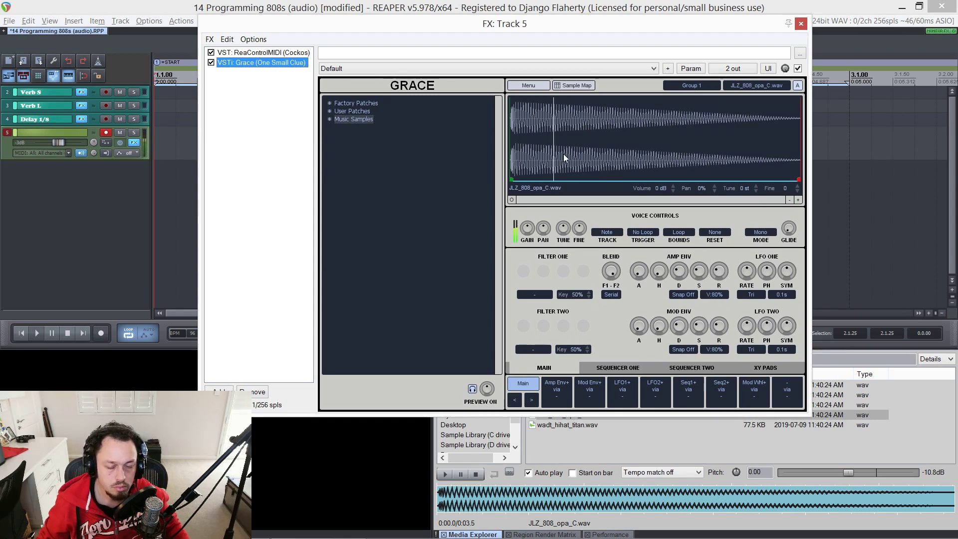
pyautogui.click(760, 232)
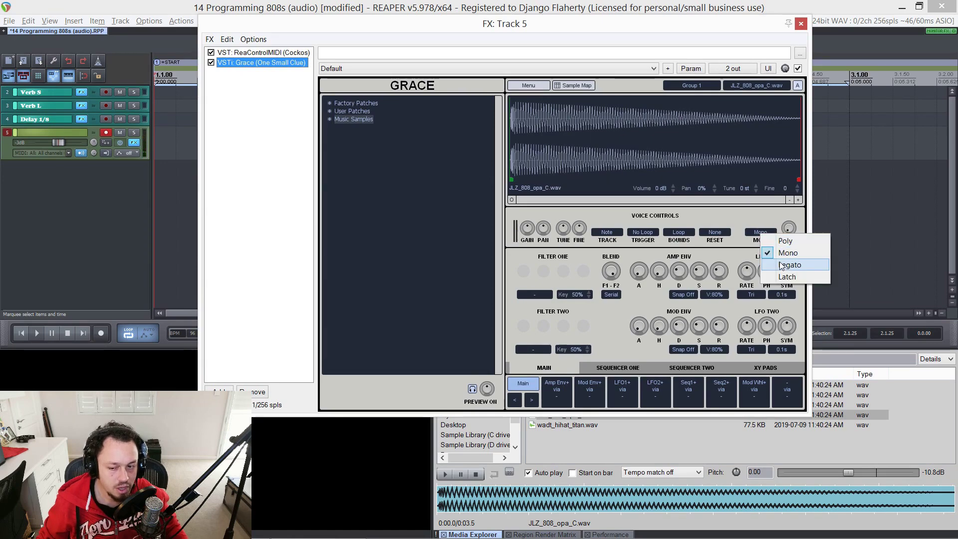
pyautogui.click(789, 265)
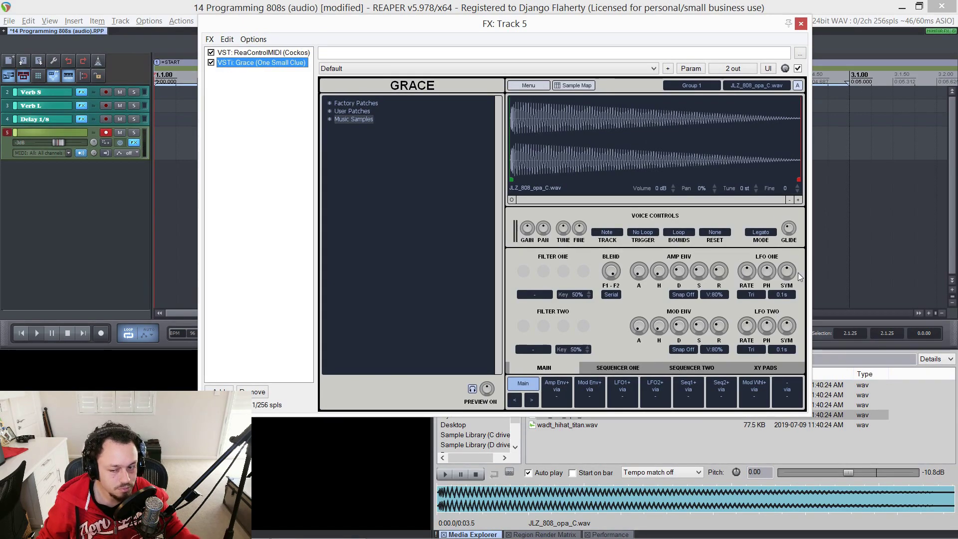
pyautogui.click(699, 272)
# Step: Raise Grace's amp sustain nearly to full, lengthen the release slightly, and close the FX chain
pyautogui.moveTo(699, 272); pyautogui.dragTo(684, 165)
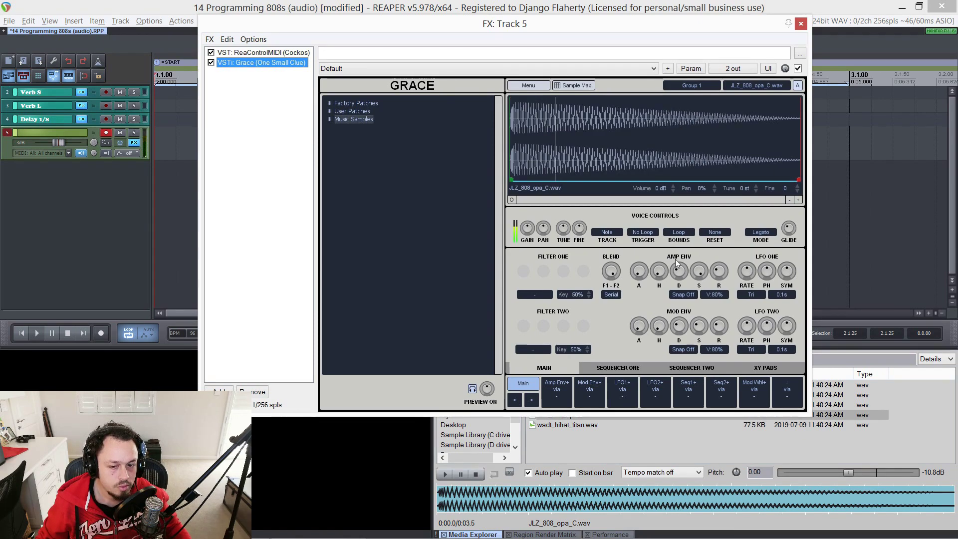
pyautogui.click(705, 277)
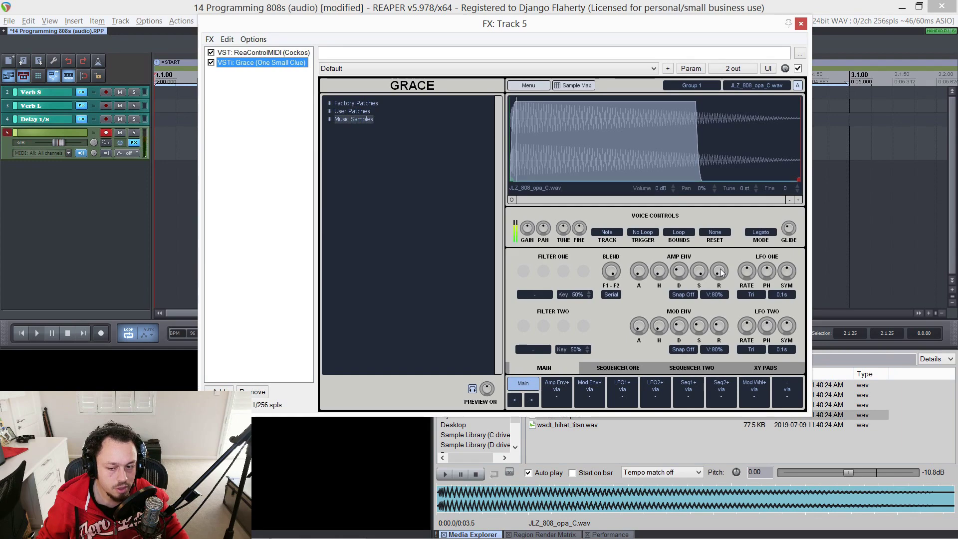
pyautogui.moveTo(720, 272); pyautogui.dragTo(720, 270)
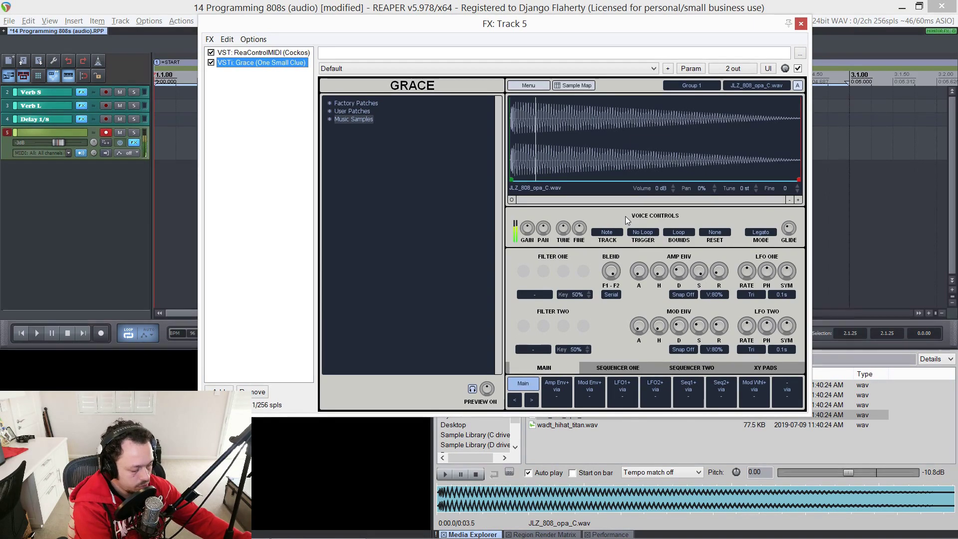
pyautogui.press('Escape')
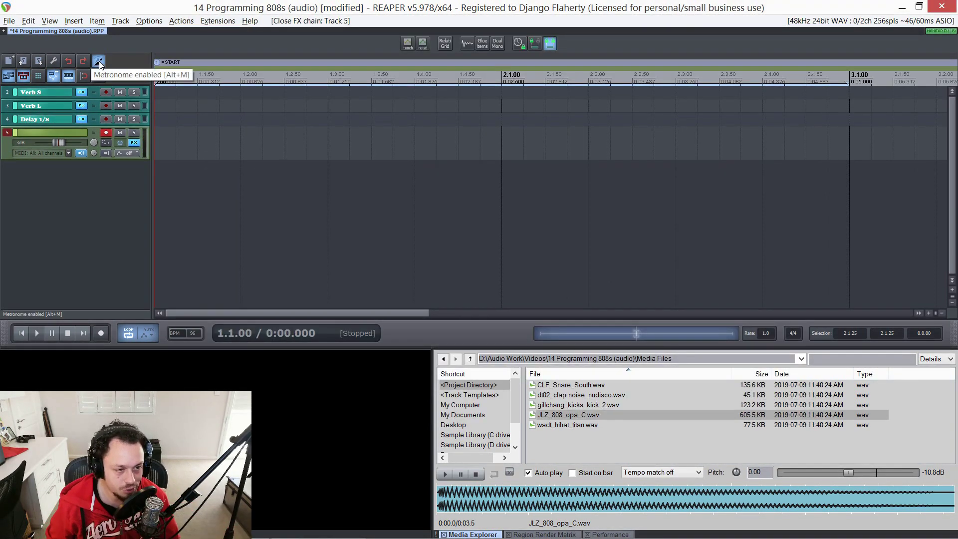
# Step: Record a two-bar 808 MIDI take with count-in on track 5 and open it for editing
pyautogui.hotkey('ctrl', 'r')
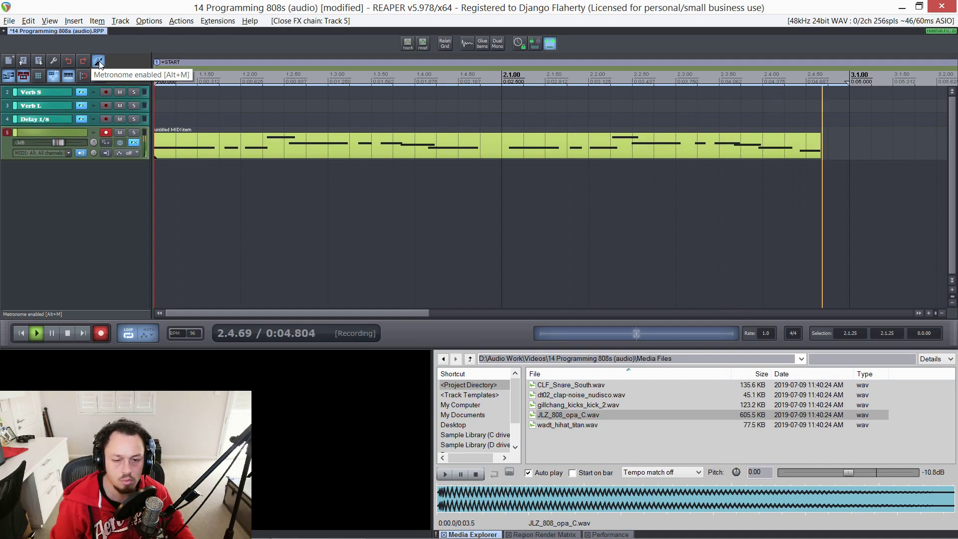
pyautogui.hotkey('ctrl', 'r')
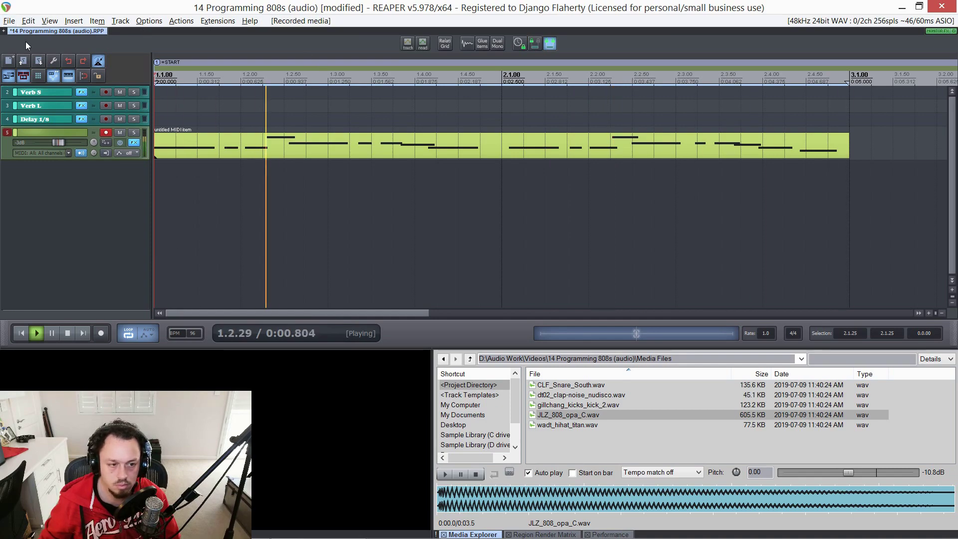
pyautogui.doubleClick(252, 149)
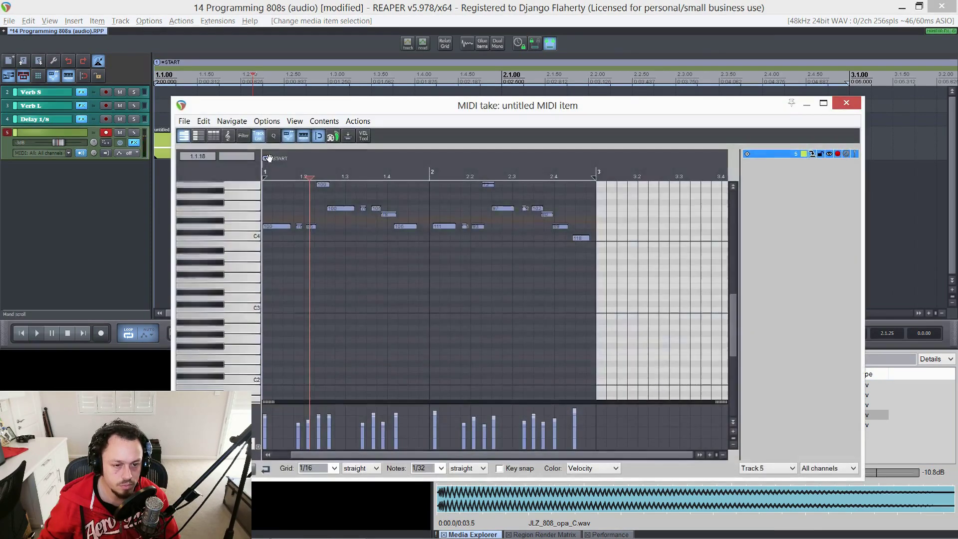
# Step: Move the top note's start earlier and adjust the velocity-85 note's length, auditioning from 1.1.50
pyautogui.scroll(1, 274, 200)
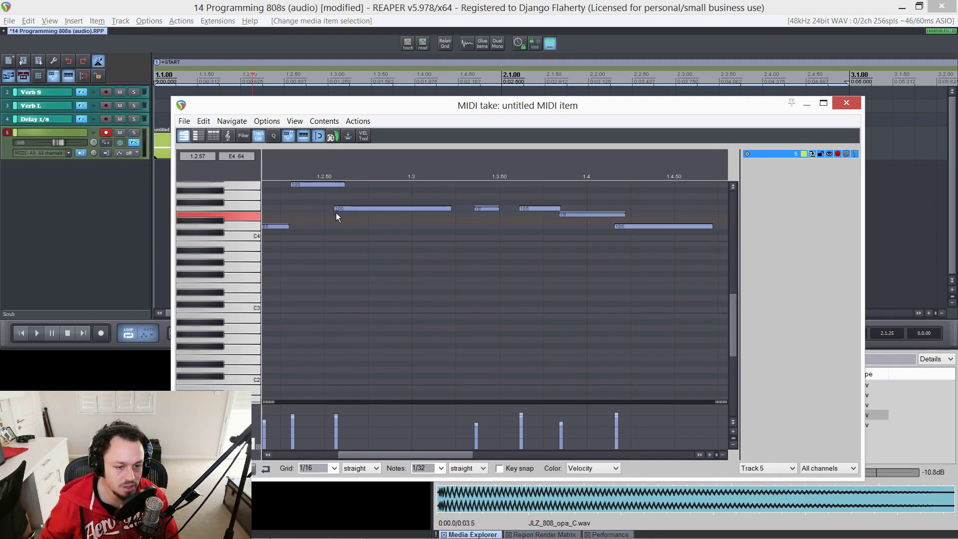
pyautogui.hscroll(-2, 368, 193)
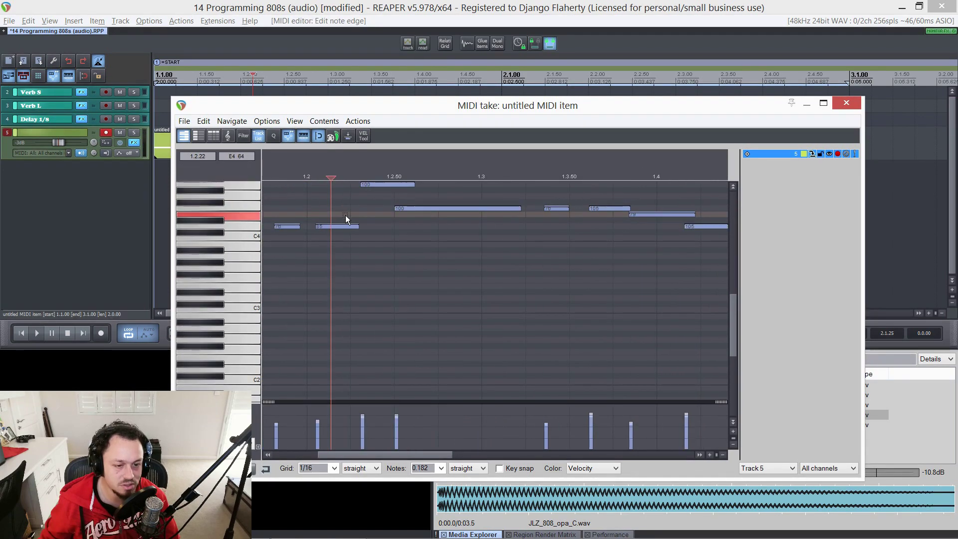
pyautogui.hscroll(-4, 357, 234)
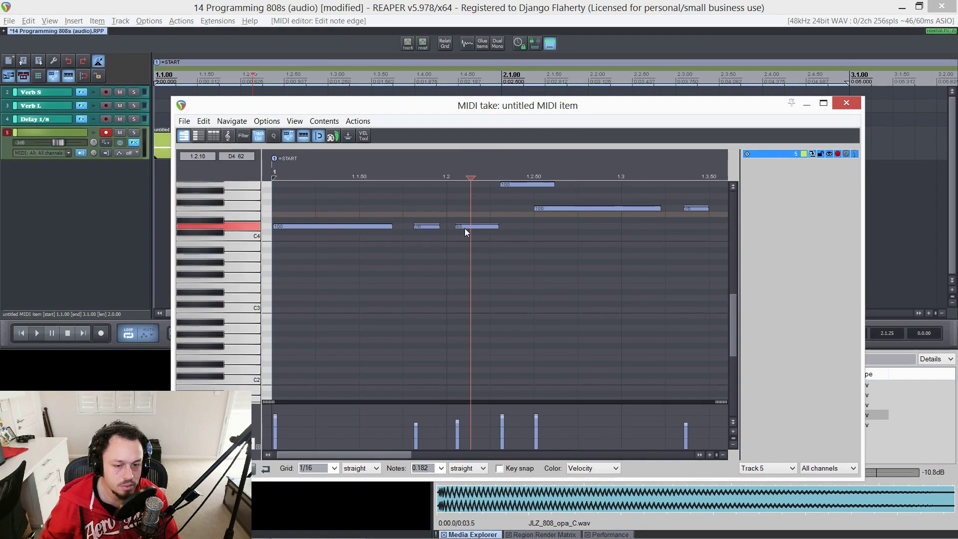
pyautogui.click(463, 227)
pyautogui.moveTo(505, 182); pyautogui.dragTo(493, 184)
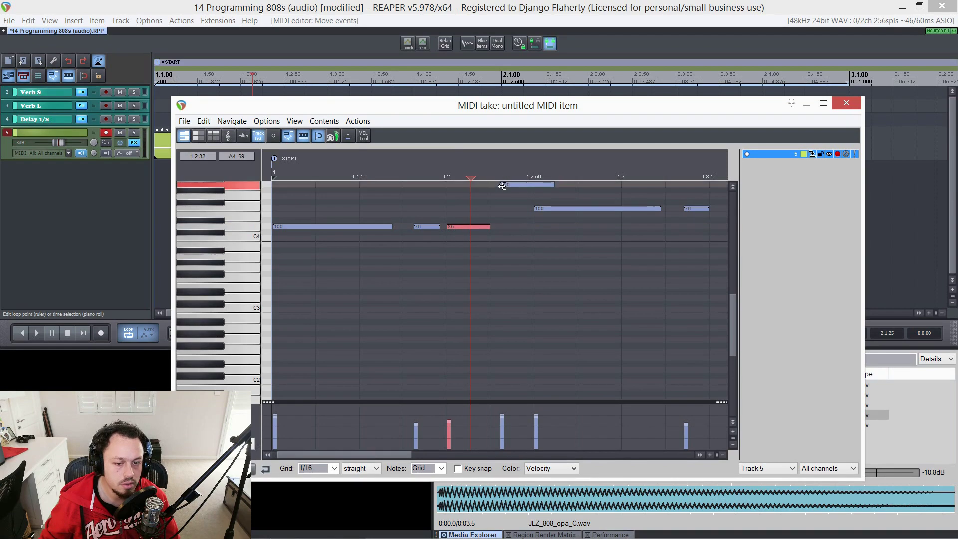
pyautogui.moveTo(489, 225); pyautogui.dragTo(484, 225)
pyautogui.click(362, 210)
pyautogui.press('space')
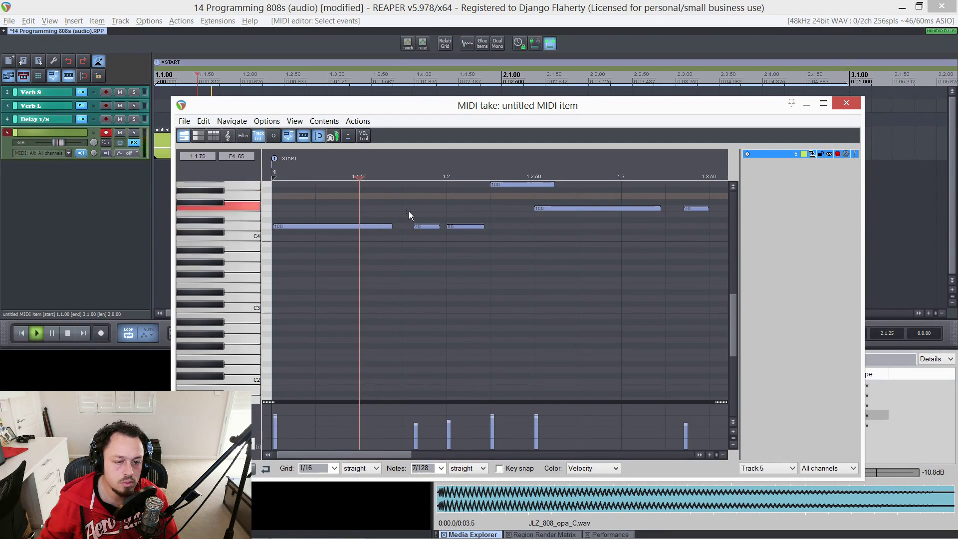
pyautogui.press('space')
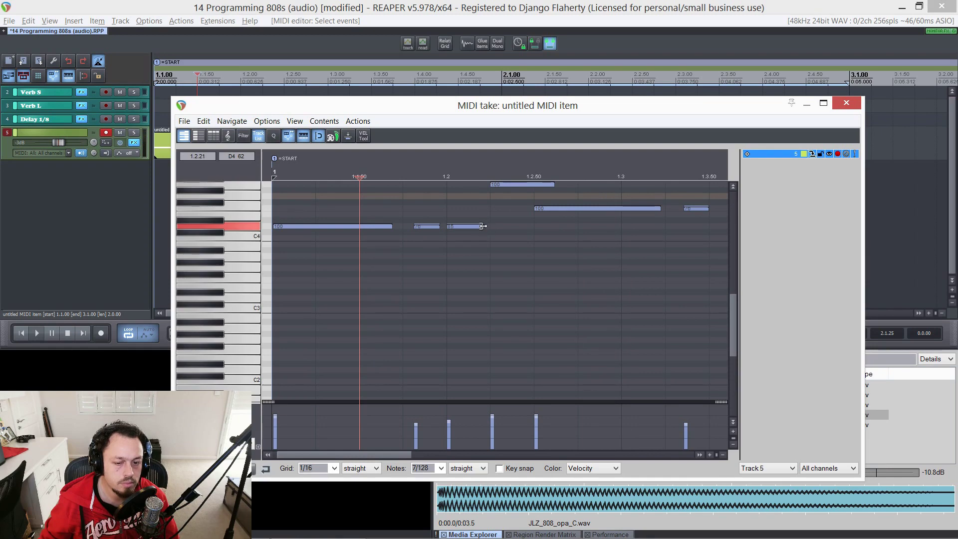
pyautogui.moveTo(484, 225); pyautogui.dragTo(495, 226)
pyautogui.press('space')
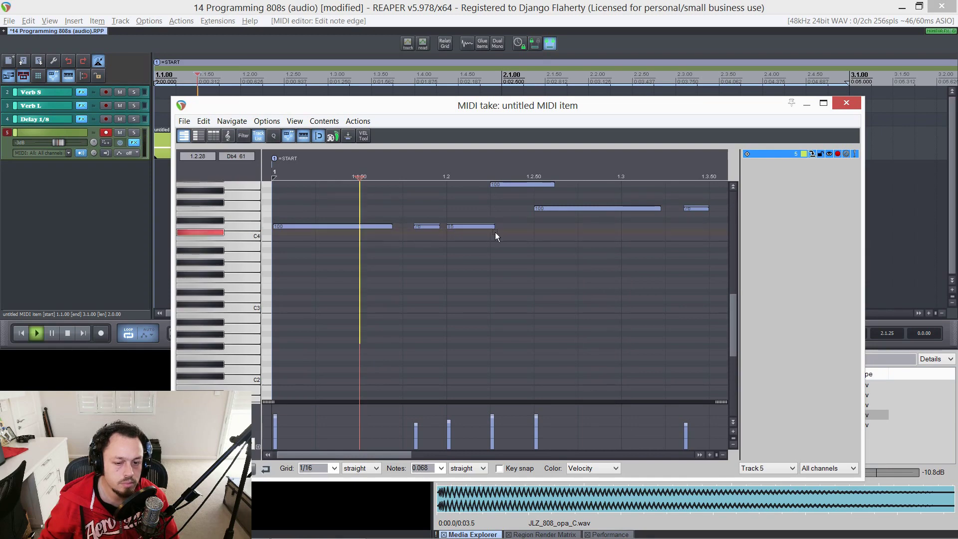
# Step: Select all 808 notes and open Quantize Events at grid position, 100% strength
pyautogui.click(422, 227)
pyautogui.scroll(-3, 421, 227)
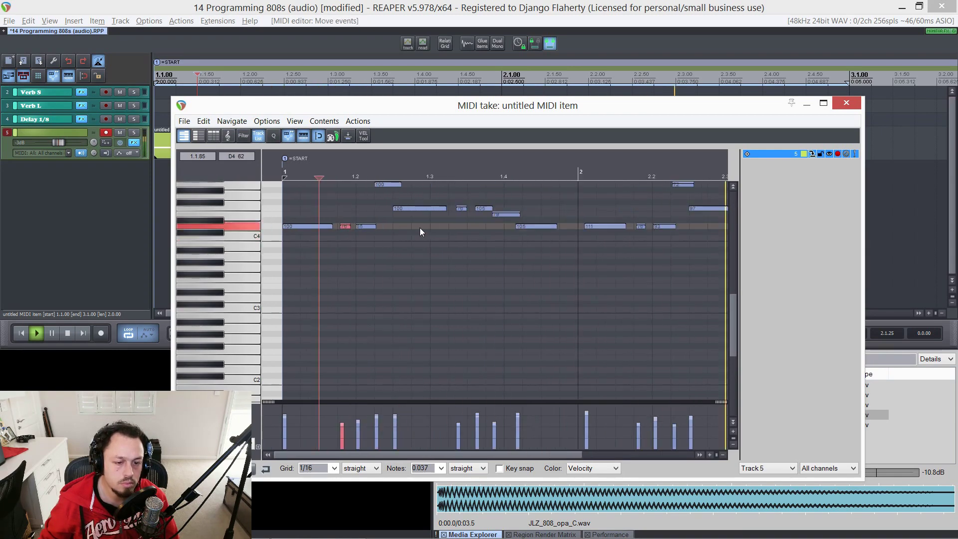
pyautogui.scroll(-3, 384, 223)
pyautogui.scroll(3, 471, 228)
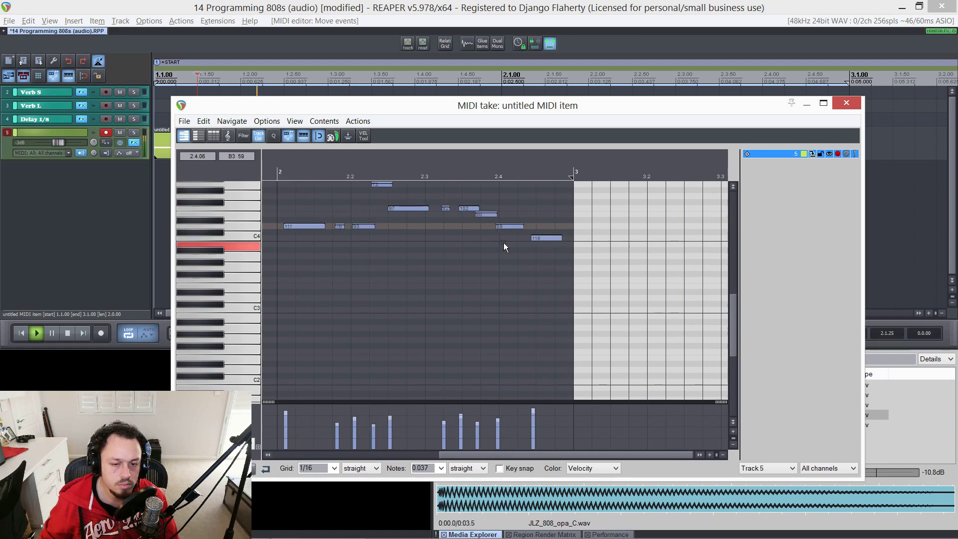
pyautogui.scroll(3, 471, 224)
pyautogui.press('space')
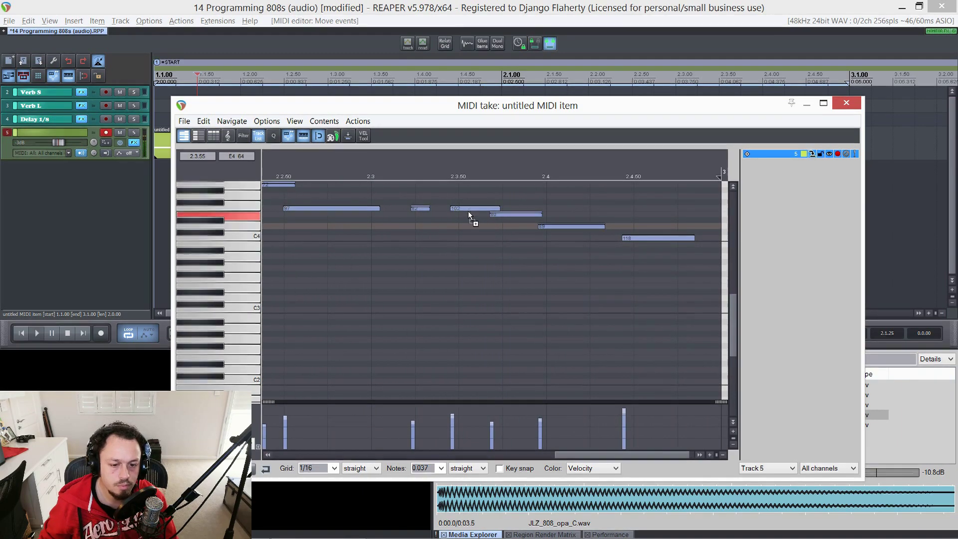
pyautogui.hotkey('ctrl', 'a')
pyautogui.hotkey('ctrl', 'q')
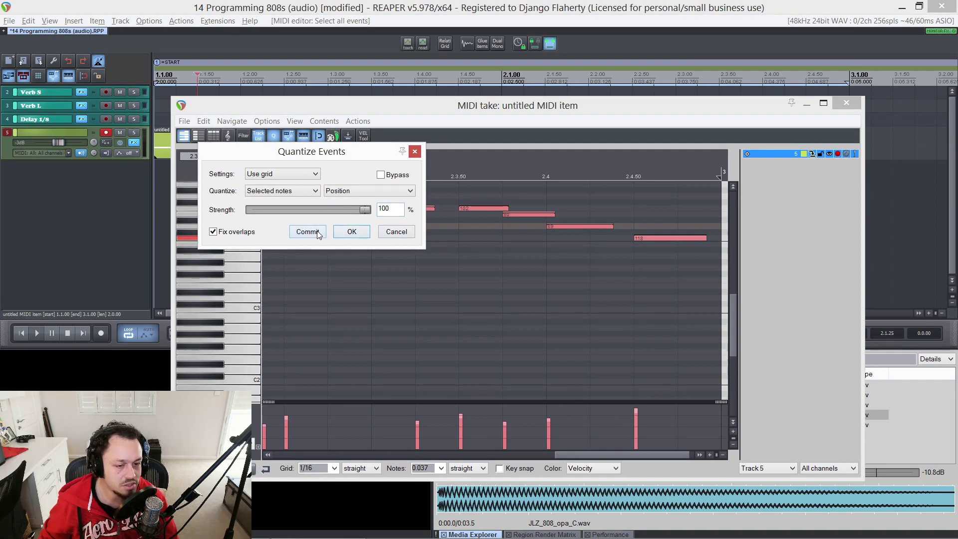
# Step: Commit the 1/16 quantize to all notes and move the velocity-105 note slightly earlier
pyautogui.click(369, 232)
pyautogui.scroll(-4, 327, 257)
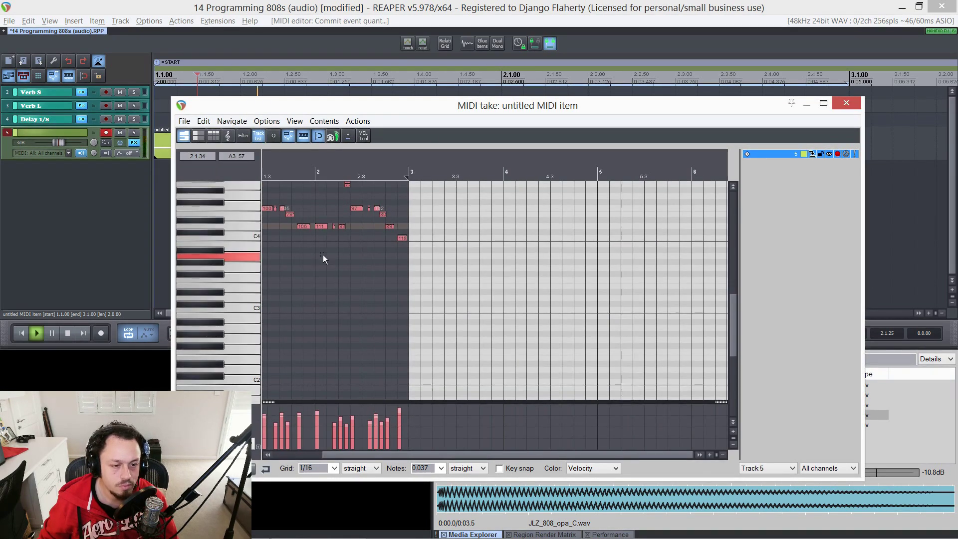
pyautogui.scroll(4, 294, 257)
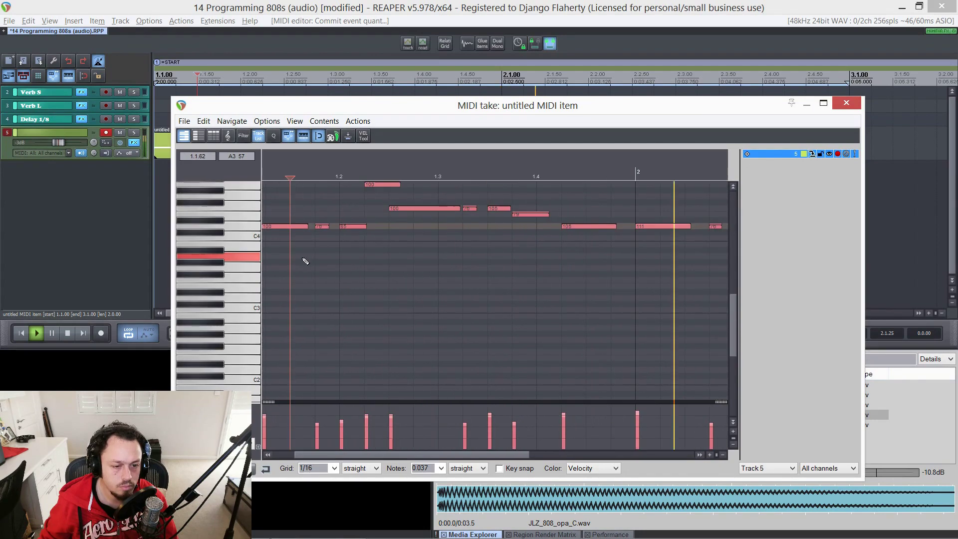
pyautogui.click(454, 245)
pyautogui.press('space')
pyautogui.moveTo(570, 228); pyautogui.dragTo(545, 226)
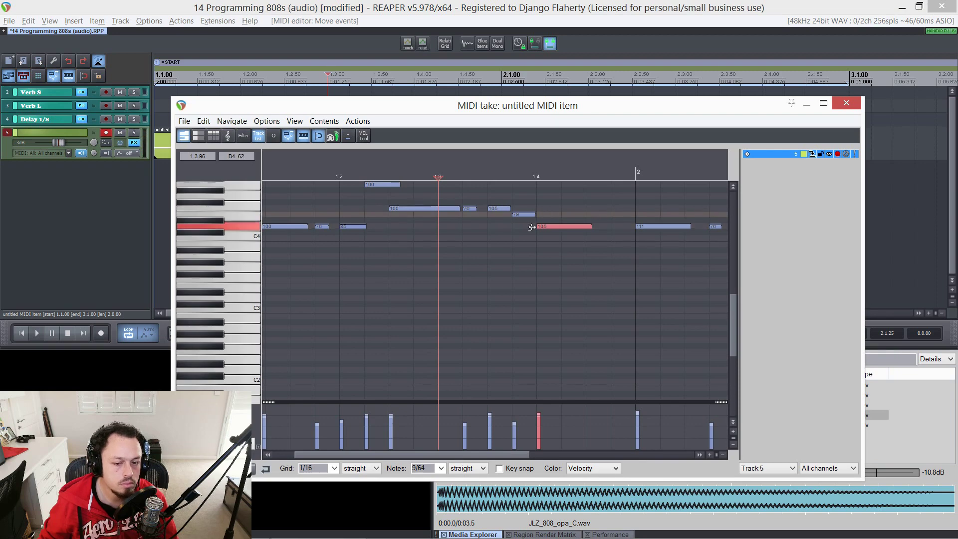
# Step: Audition from later in bar 1 and shorten the velocity-105 note slightly
pyautogui.click(389, 227)
pyautogui.press('space')
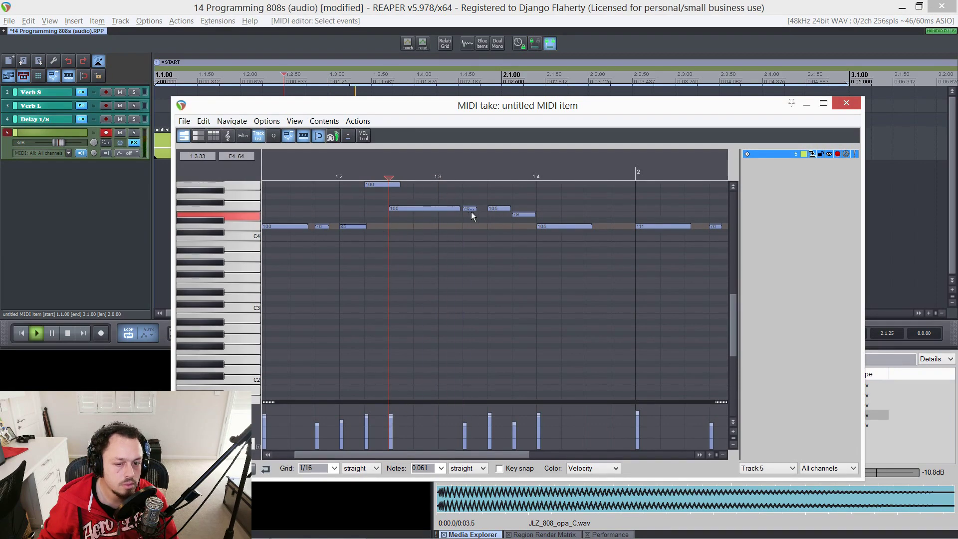
pyautogui.scroll(-4, 471, 211)
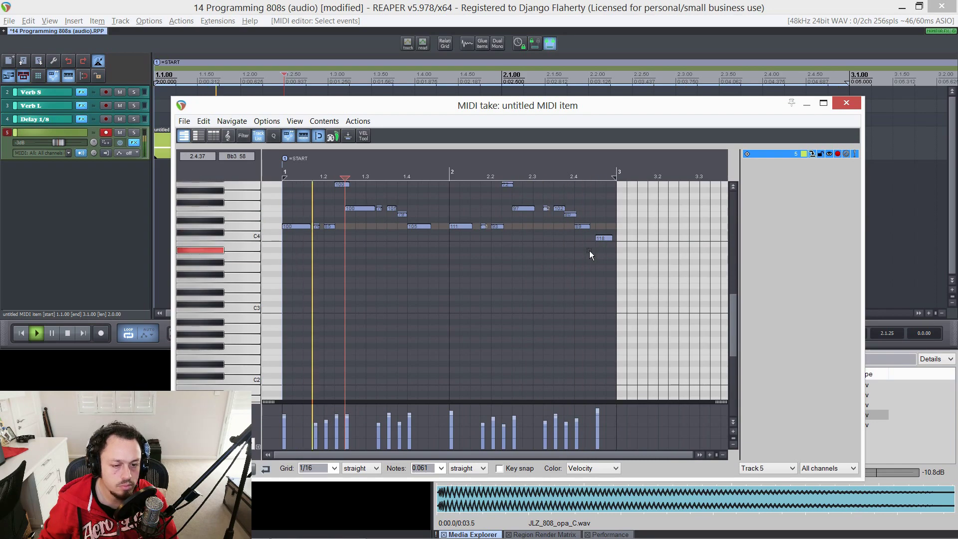
pyautogui.scroll(3, 402, 227)
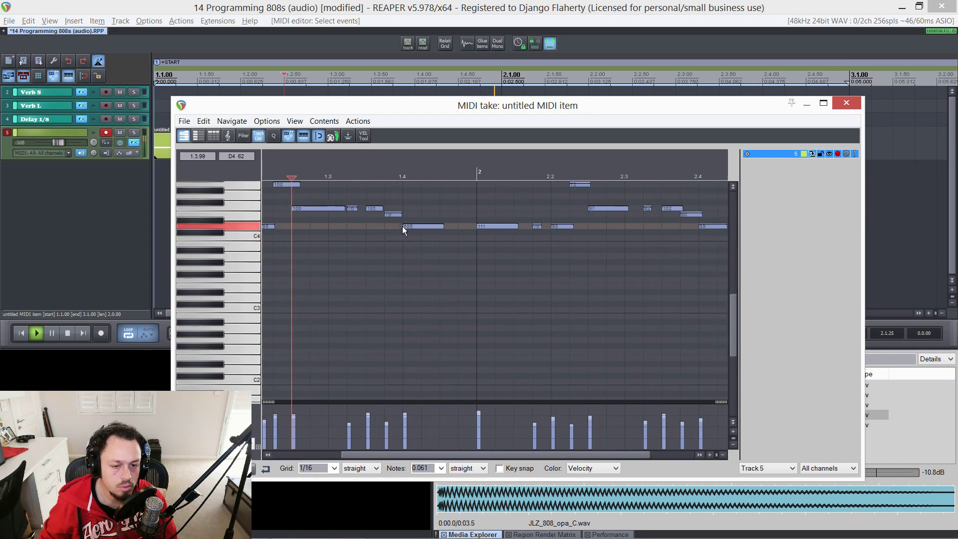
pyautogui.scroll(4, 401, 225)
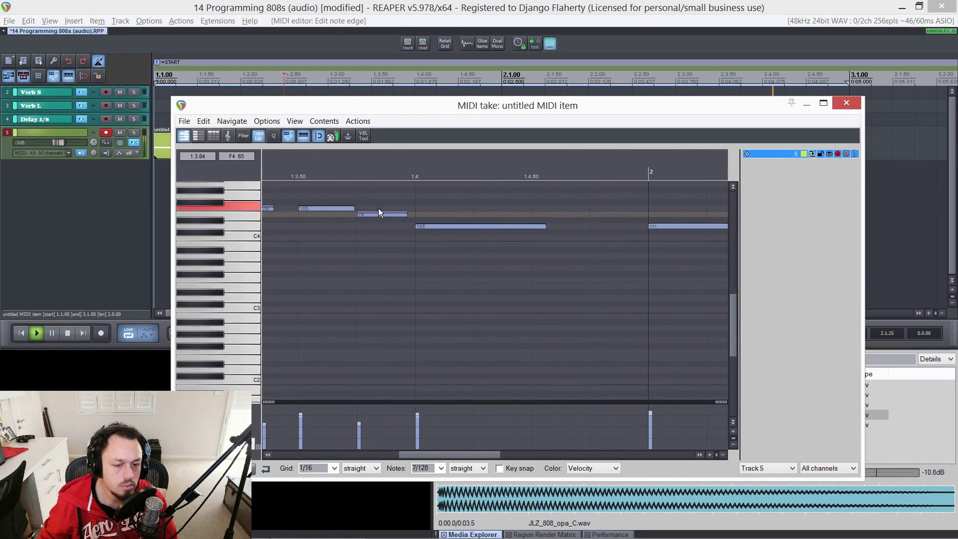
pyautogui.moveTo(353, 208); pyautogui.dragTo(350, 208)
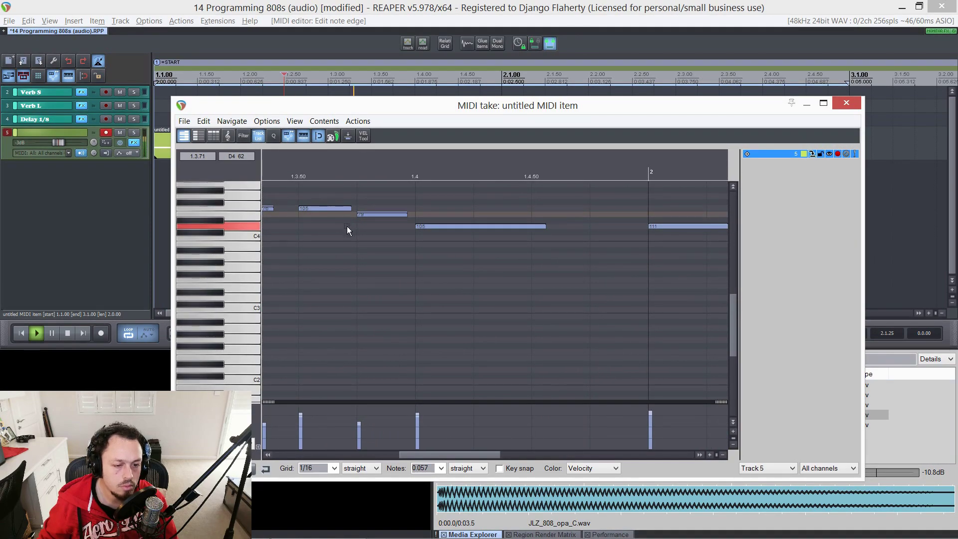
pyautogui.scroll(-6, 350, 216)
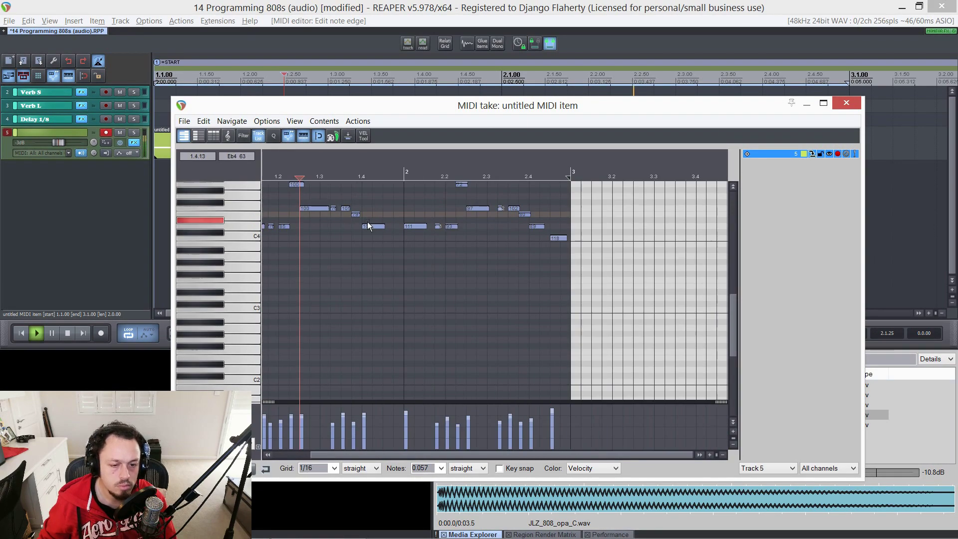
# Step: Close the MIDI editor, stop playback, and deselect the item at project start
pyautogui.press('Escape')
pyautogui.scroll(-5, 351, 215)
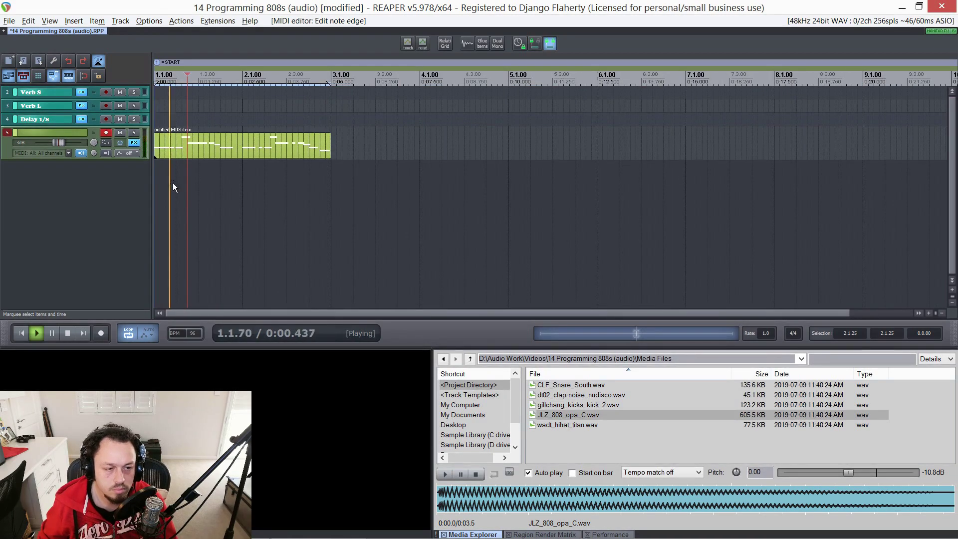
pyautogui.press('space')
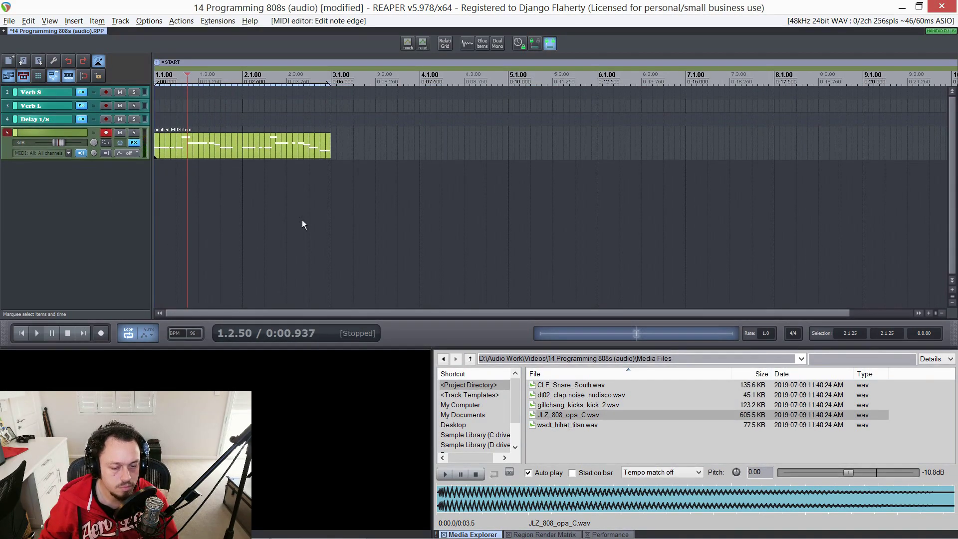
pyautogui.click(154, 182)
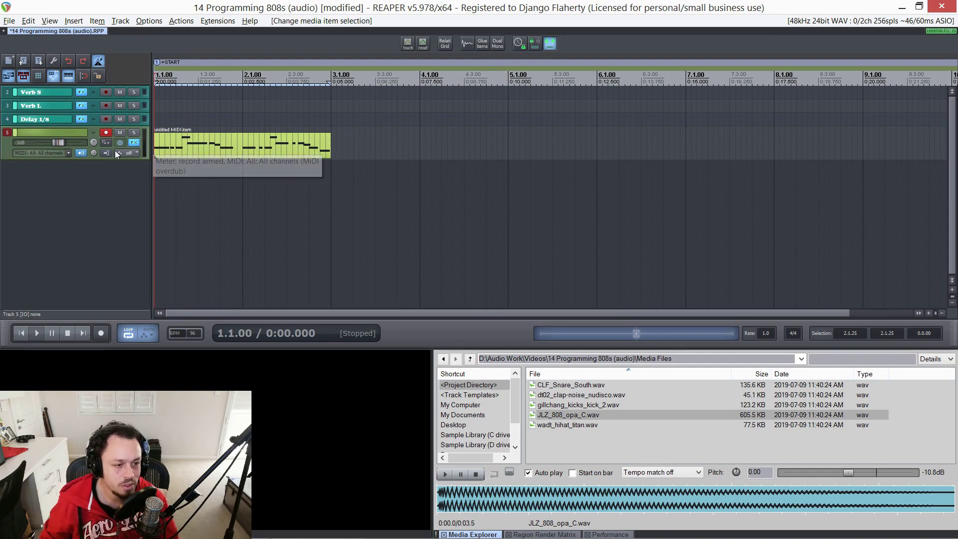
# Step: Enlarge track 5 and add a Pitch Wheel envelope lane from the pitch wheel control
pyautogui.moveTo(13, 160); pyautogui.dragTo(12, 177)
pyautogui.moveTo(17, 170)
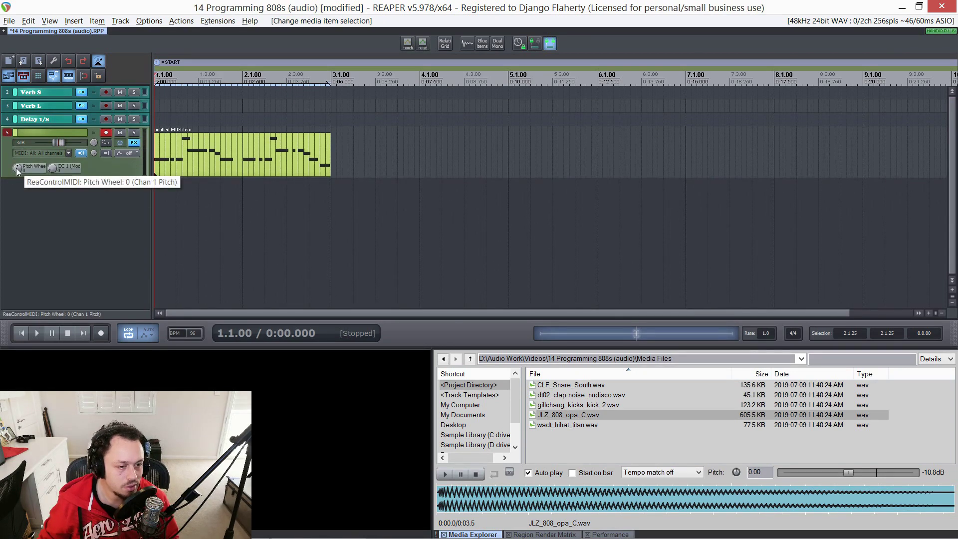
pyautogui.rightClick(17, 170)
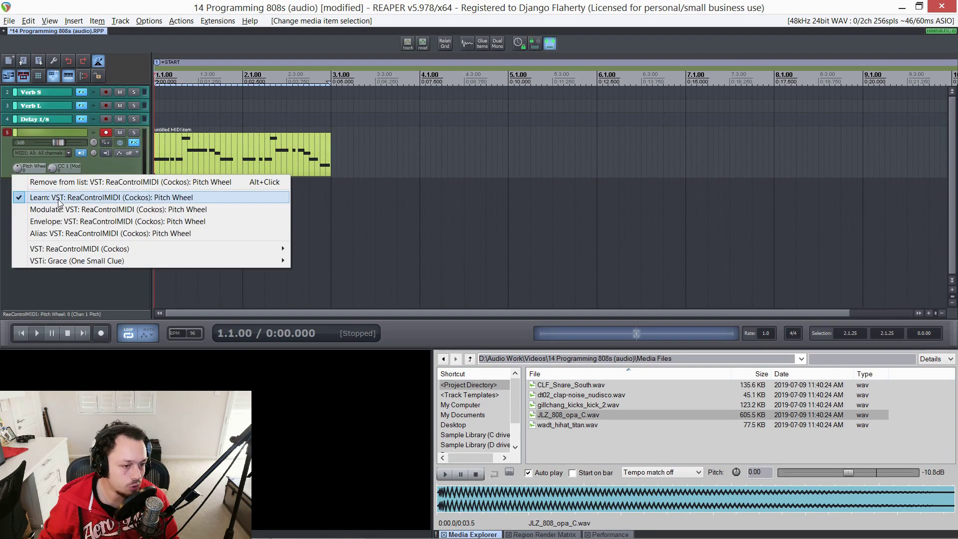
pyautogui.click(84, 221)
pyautogui.scroll(5, 190, 197)
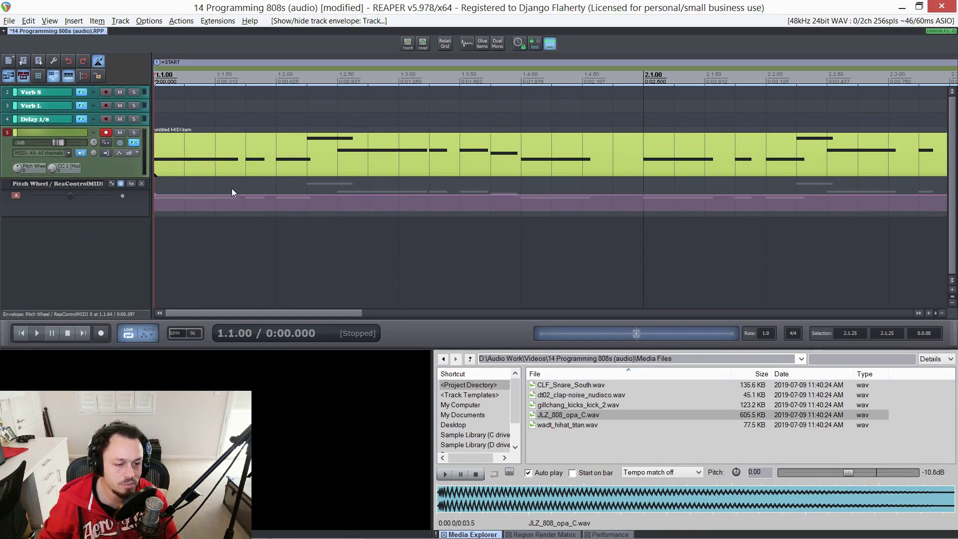
pyautogui.click(245, 196)
# Step: Add a pitch point at 1.1.75 pulled down to -8192, resetting points 1.1.70 and 1.1.06 to zero
pyautogui.scroll(3, 245, 196)
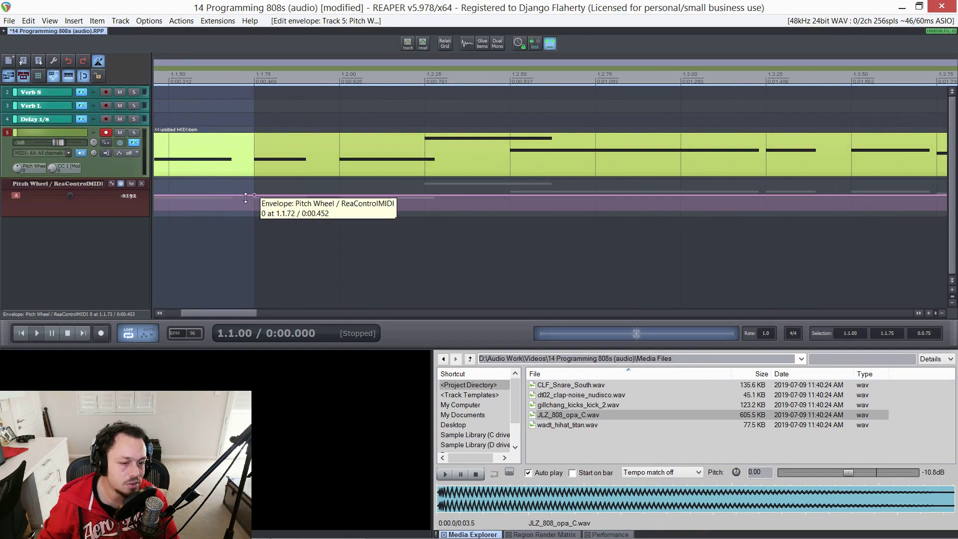
pyautogui.click(238, 197)
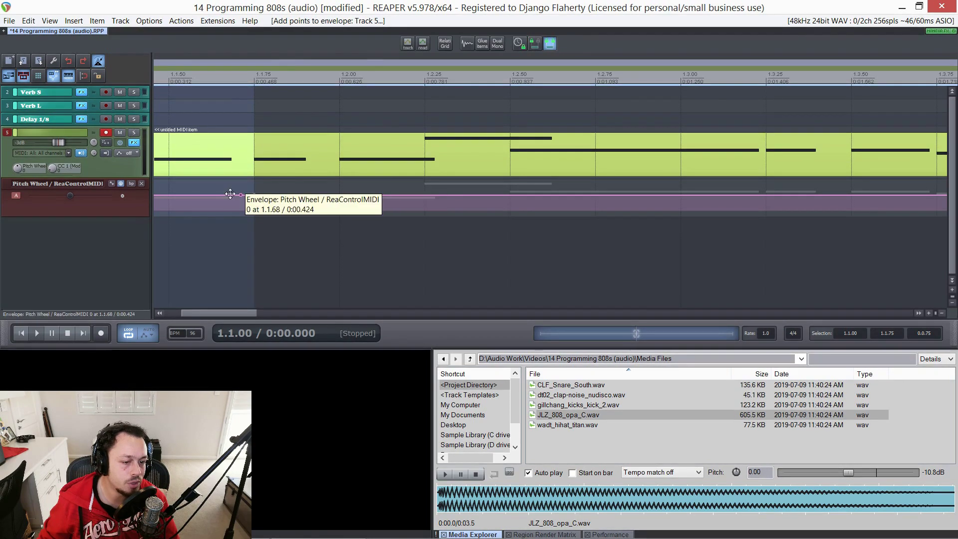
pyautogui.moveTo(229, 196); pyautogui.dragTo(232, 236)
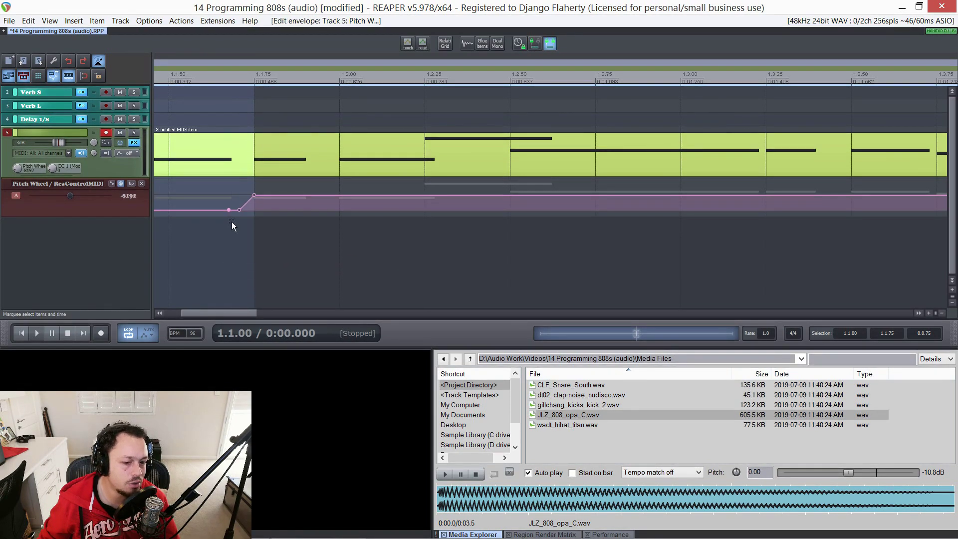
pyautogui.click(233, 236)
pyautogui.doubleClick(240, 209)
pyautogui.scroll(-3, 240, 207)
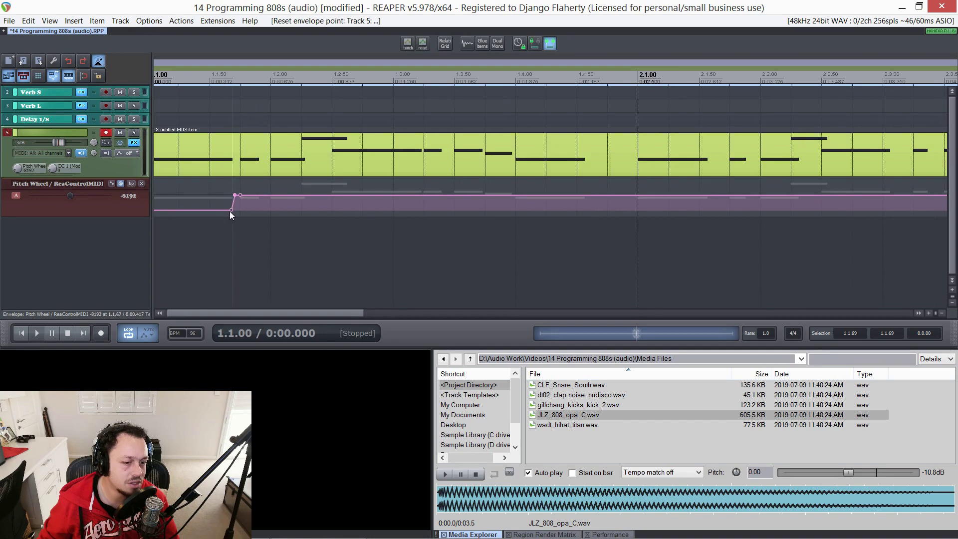
pyautogui.doubleClick(161, 210)
# Step: Play back the pitch bend and curve the first envelope segment's tension
pyautogui.press('space')
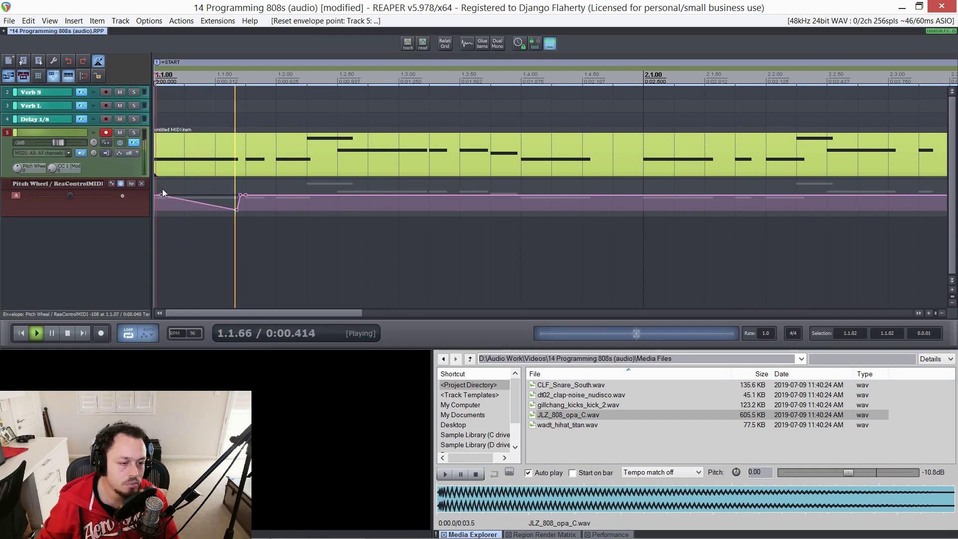
pyautogui.scroll(-2, 210, 183)
pyautogui.scroll(2, 207, 188)
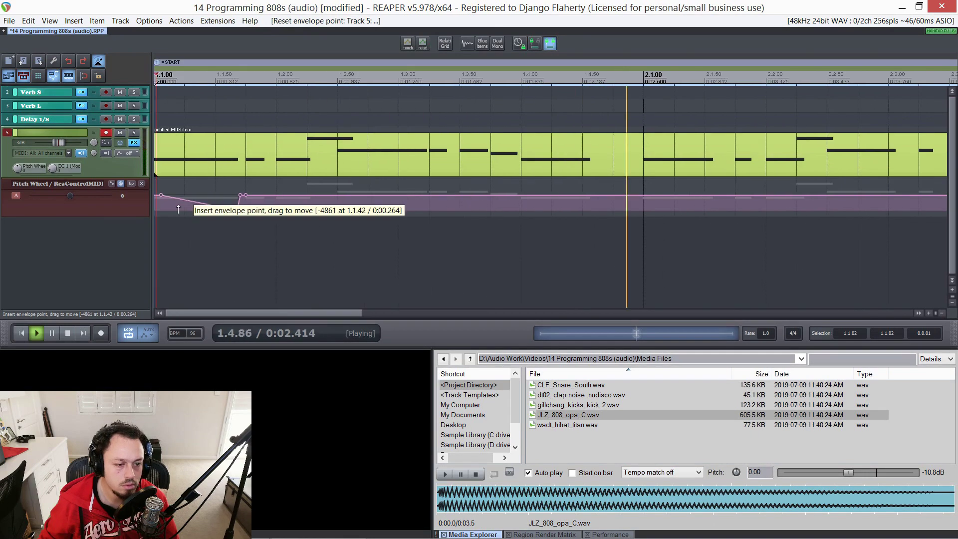
pyautogui.scroll(-2, 184, 192)
pyautogui.moveTo(176, 200); pyautogui.dragTo(180, 217)
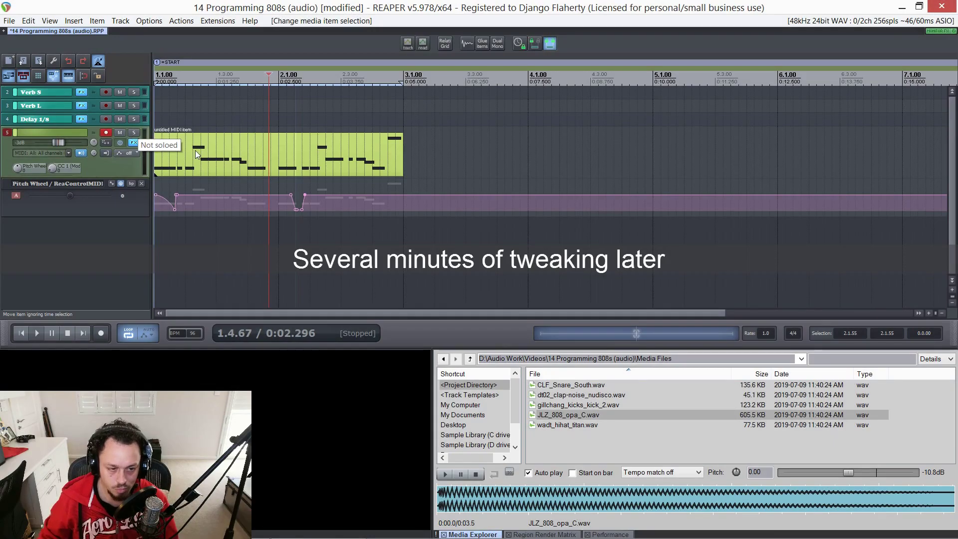
# Step: Play the 808 pattern from the project start, then name track 5 'Grace Bass'
pyautogui.press('Home')
pyautogui.scroll(2, 187, 173)
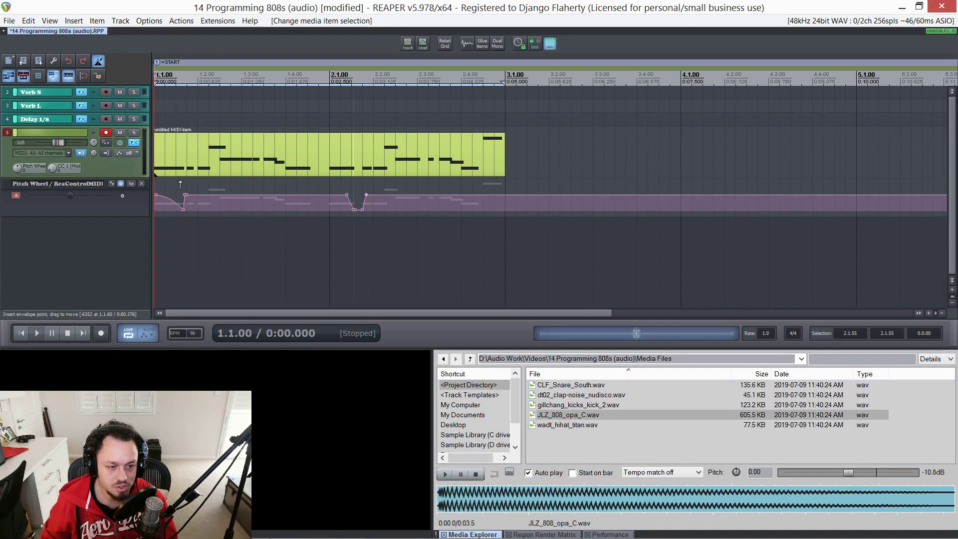
pyautogui.press('space')
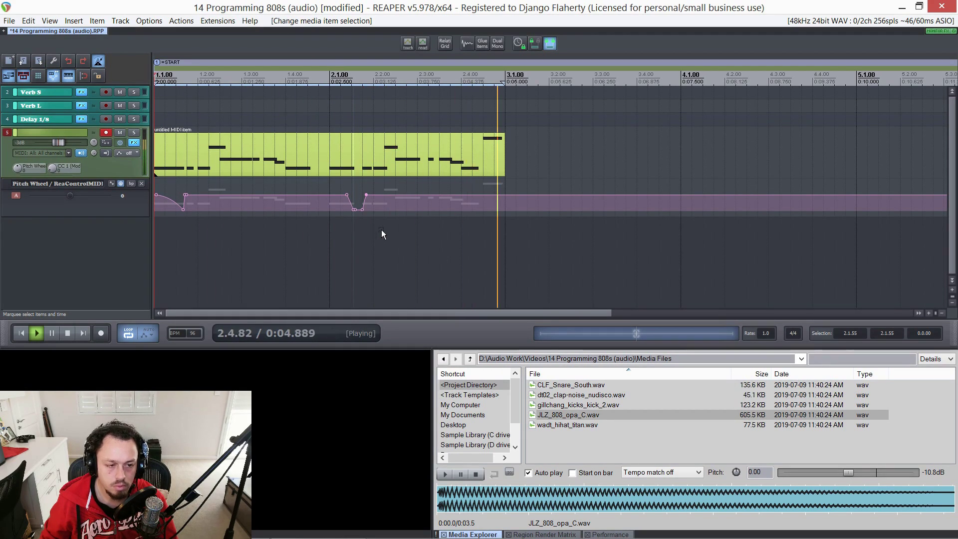
pyautogui.press('space')
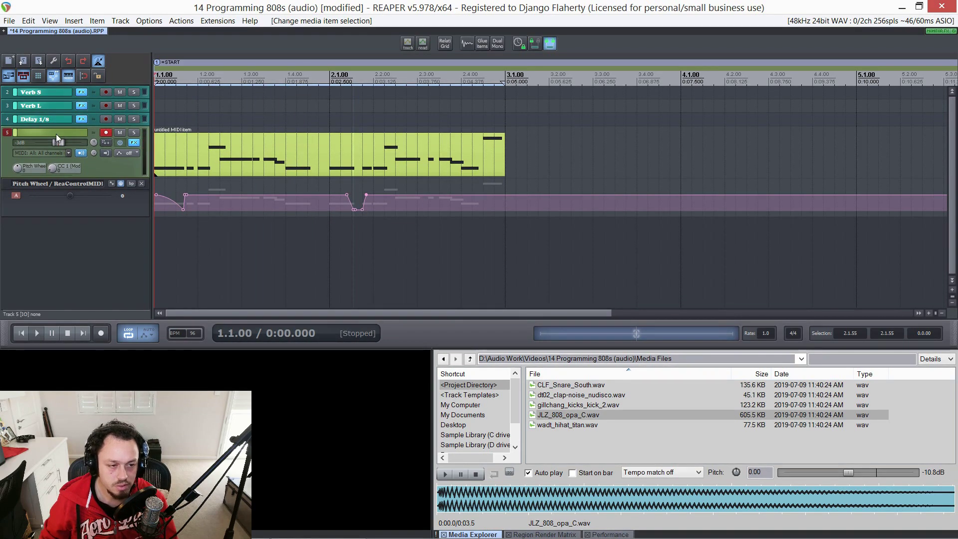
pyautogui.write('Bass')
pyautogui.press('Return')
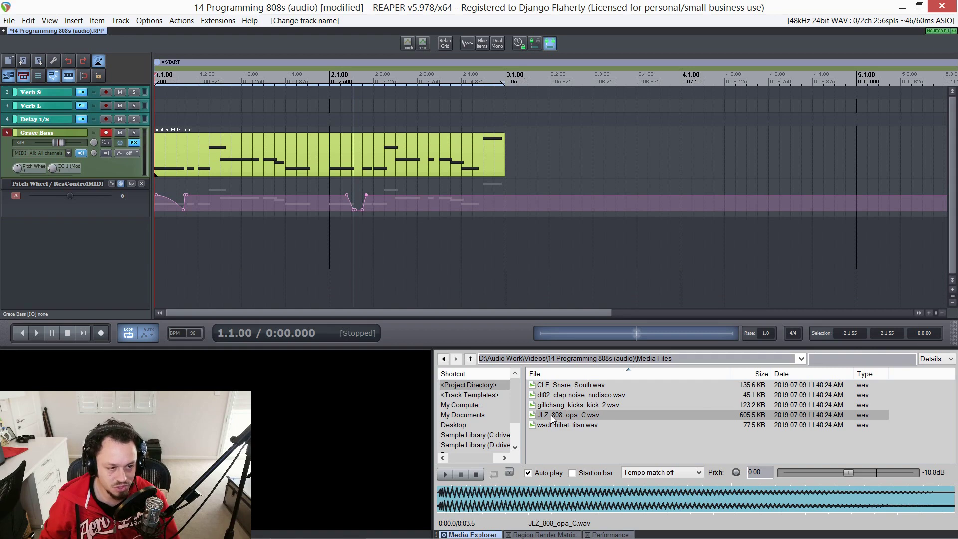
# Step: Mute Grace Bass, drop JLZ_808_opa_C.wav onto a new track, audition it, and pitch it up
pyautogui.click(120, 133)
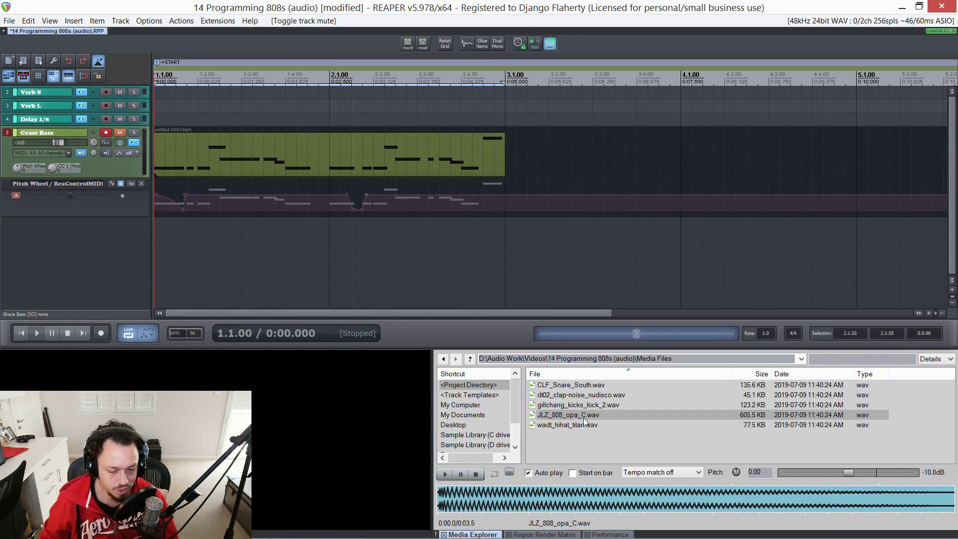
pyautogui.moveTo(582, 416); pyautogui.dragTo(42, 253)
pyautogui.click(36, 332)
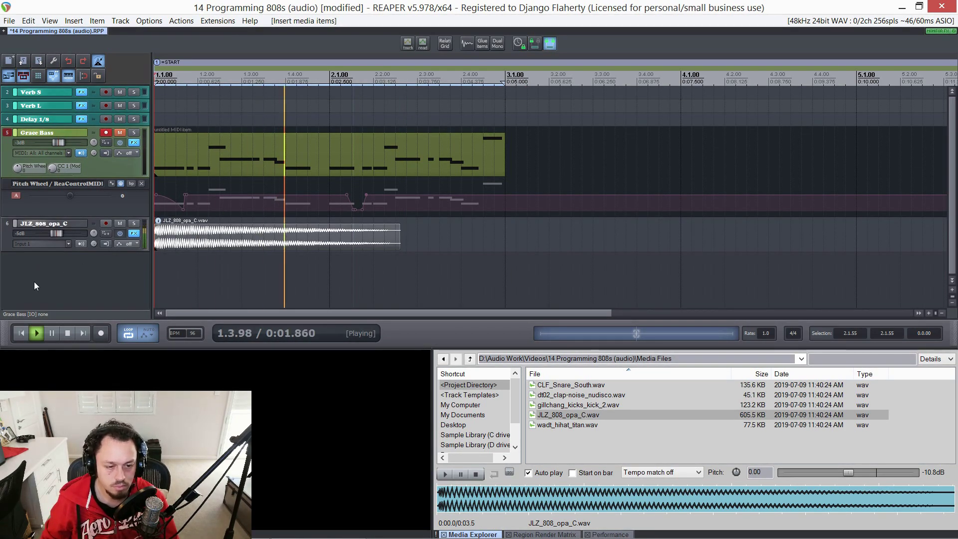
pyautogui.press('space')
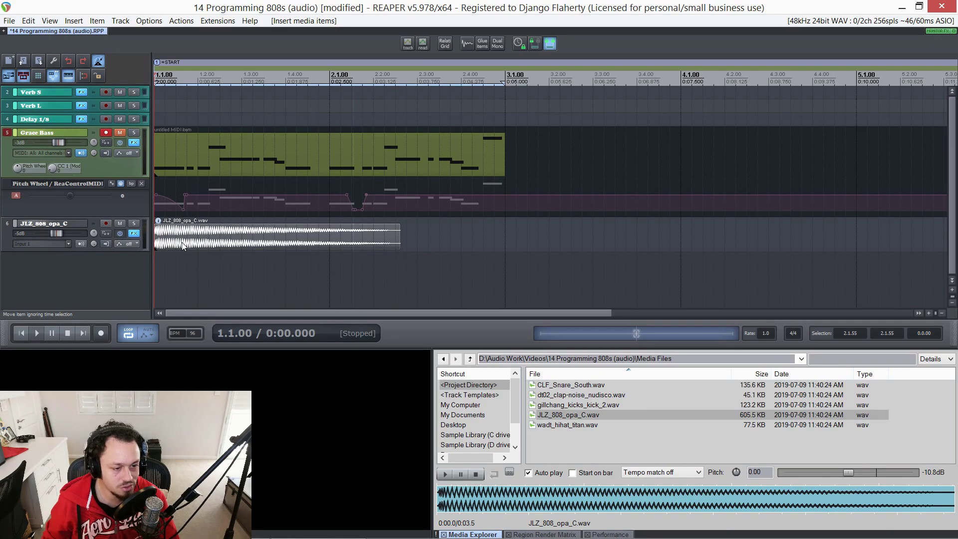
pyautogui.hotkey('shift', 'Up')
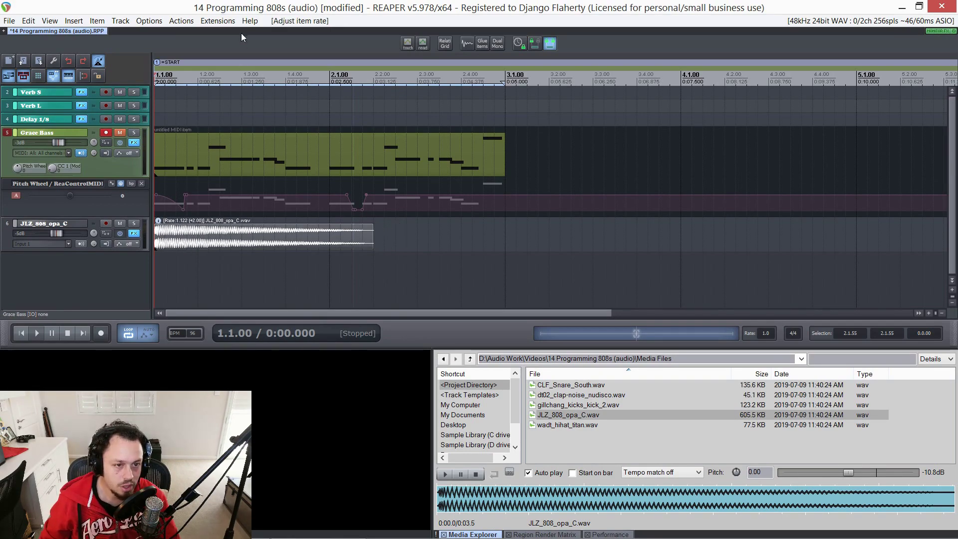
# Step: Raise the 808 item's rate a semitone via recent actions, then trim it to about 1.2.00
pyautogui.click(218, 20)
pyautogui.moveTo(181, 20)
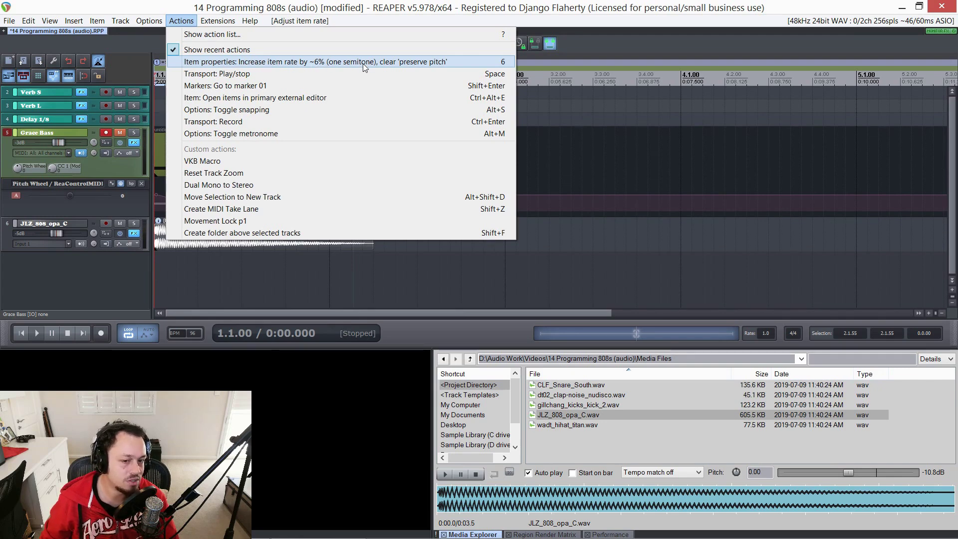
pyautogui.click(419, 62)
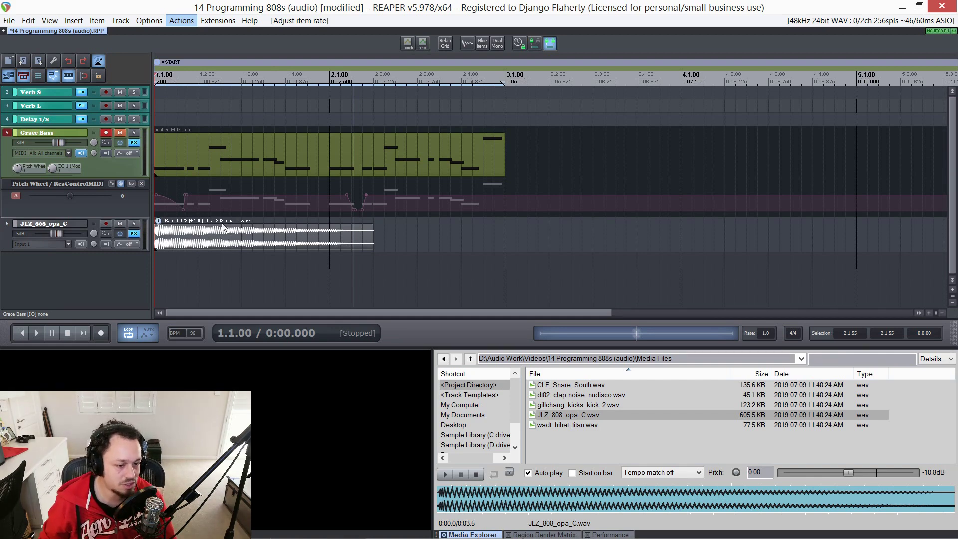
pyautogui.press('Return')
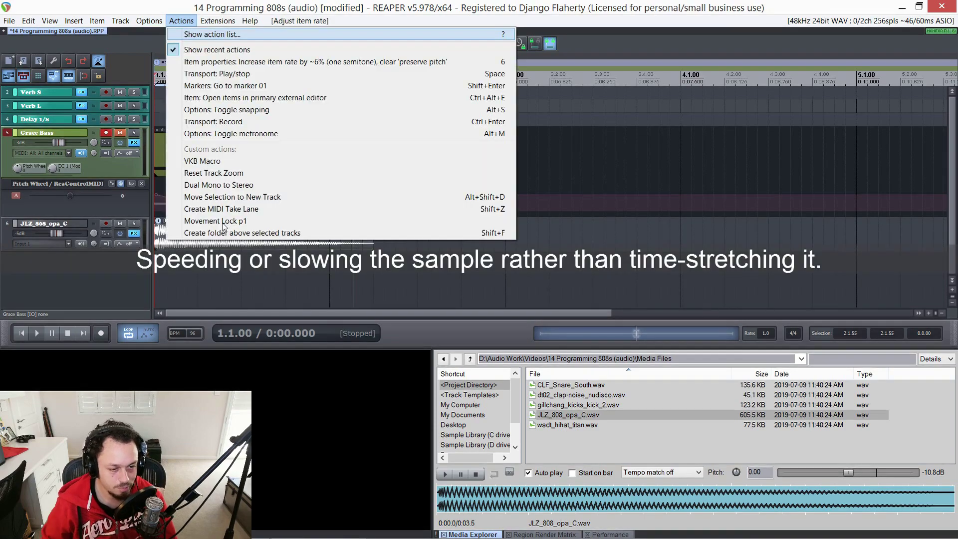
pyautogui.press('Escape')
pyautogui.moveTo(372, 238); pyautogui.dragTo(209, 244)
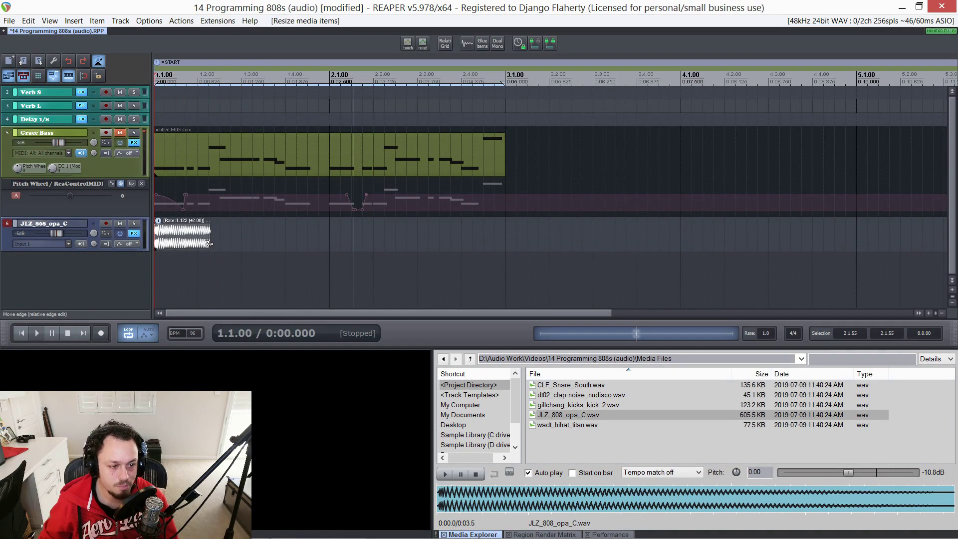
# Step: Audition the beat and trim the 808 item's right edge back to end near 1.1.75
pyautogui.press('space')
pyautogui.press('space')
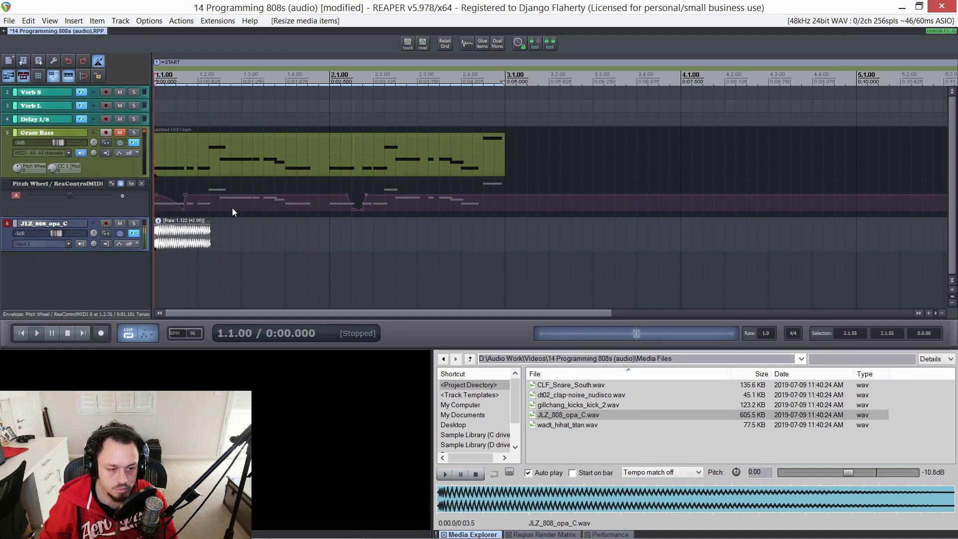
pyautogui.hotkey('ctrl', 'd')
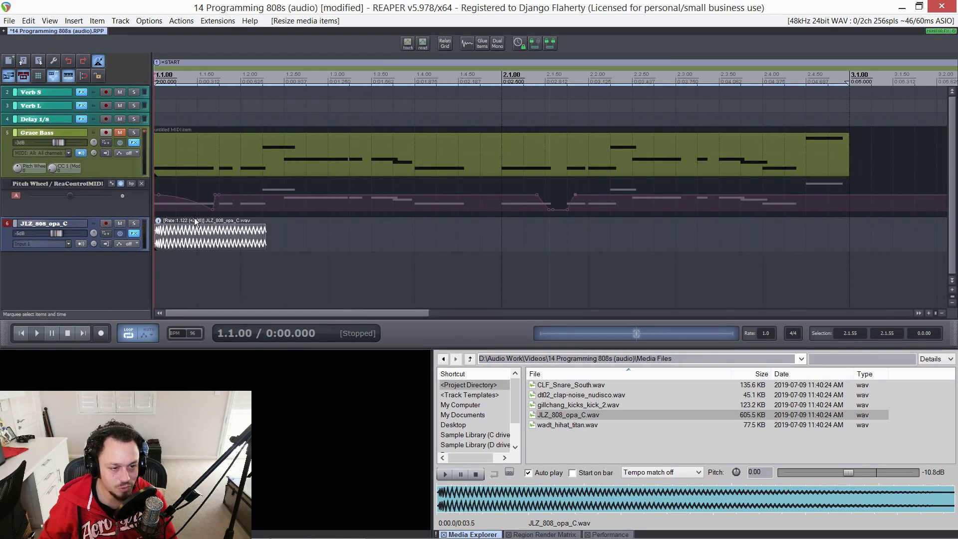
pyautogui.hotkey('ctrl', 'z')
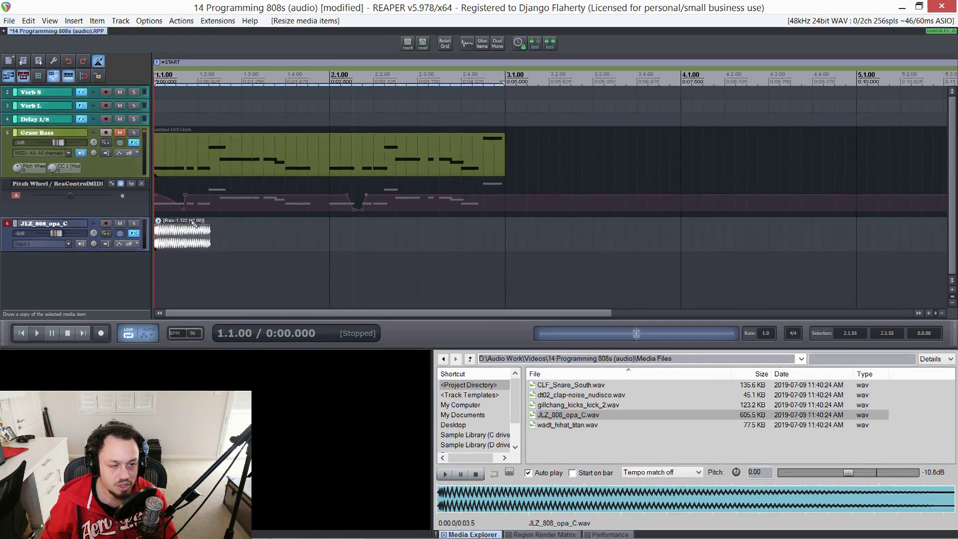
pyautogui.scroll(2, 209, 236)
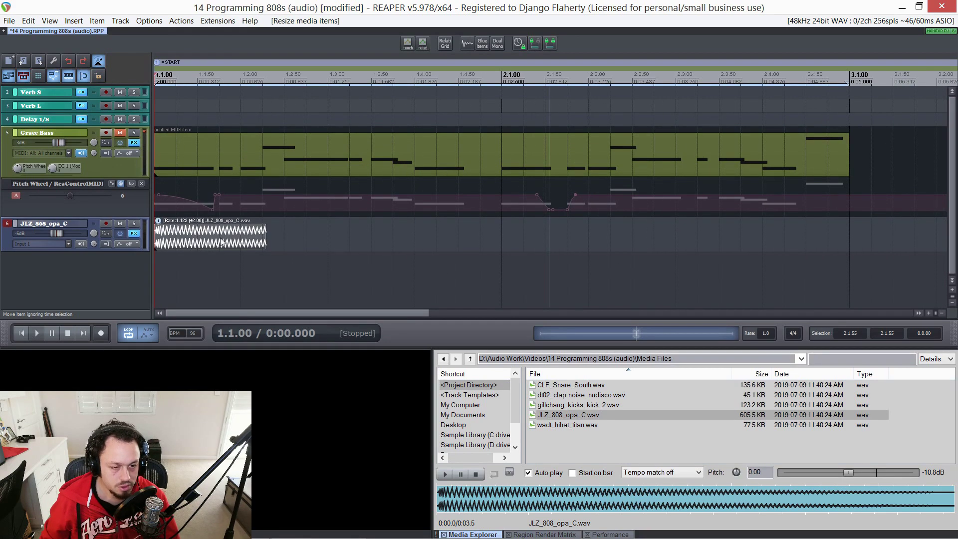
pyautogui.scroll(-1, 220, 243)
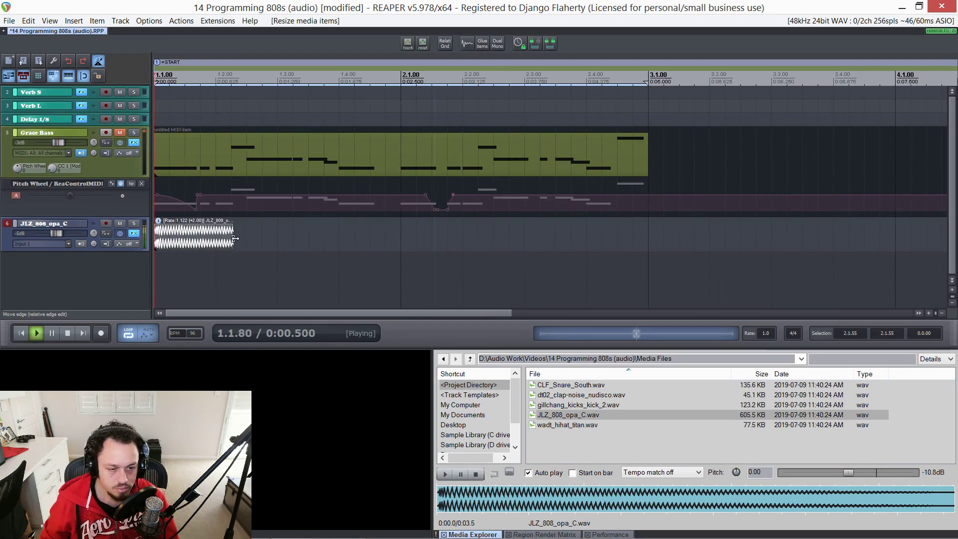
pyautogui.moveTo(233, 239); pyautogui.dragTo(214, 239)
pyautogui.press('space')
pyautogui.press('space')
pyautogui.press('space')
pyautogui.press('space')
pyautogui.press('space')
pyautogui.scroll(3, 212, 239)
pyautogui.press('space')
pyautogui.press('space')
pyautogui.moveTo(303, 235); pyautogui.dragTo(76, 242)
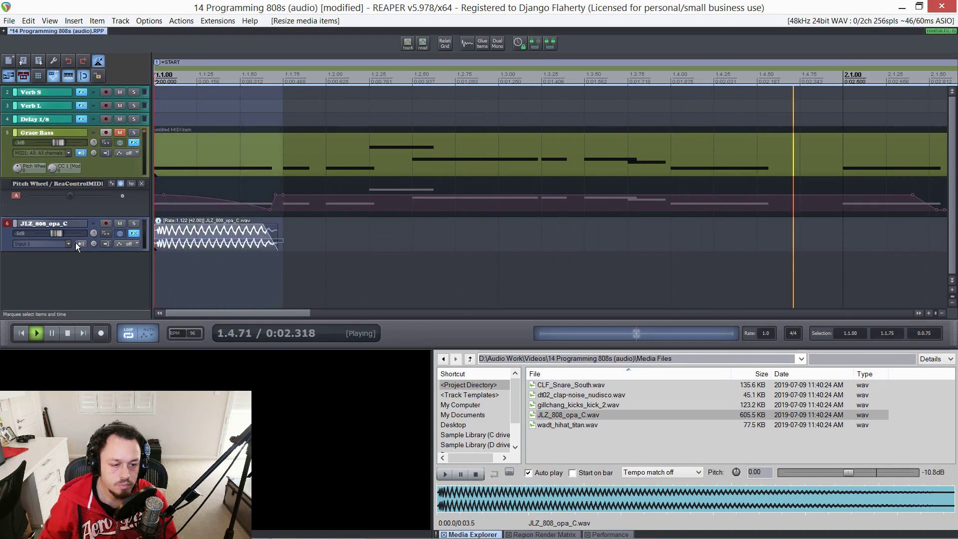
# Step: Duplicate the 808 hit so a second copy starts at 1.1.75, then audition it
pyautogui.hotkey('ctrl', 'd')
pyautogui.click(167, 237)
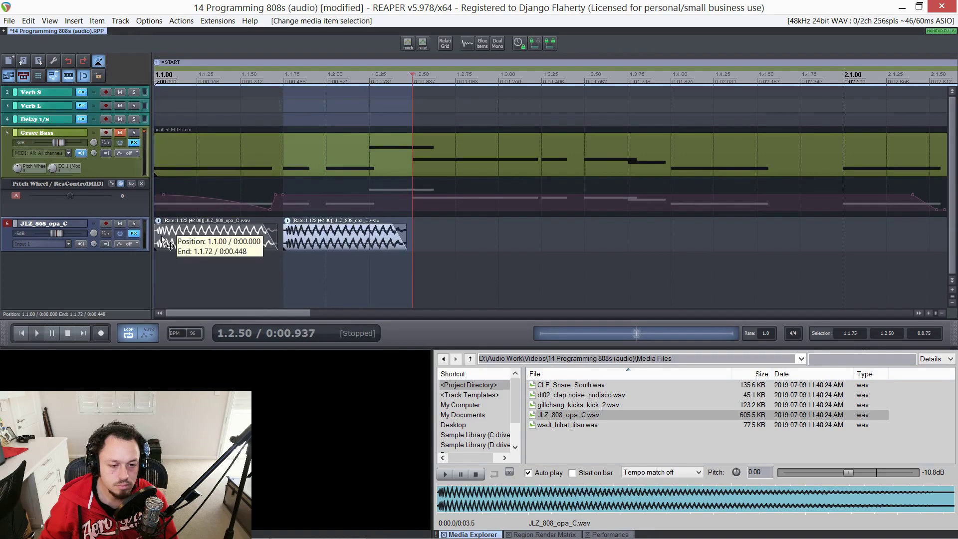
pyautogui.press('space')
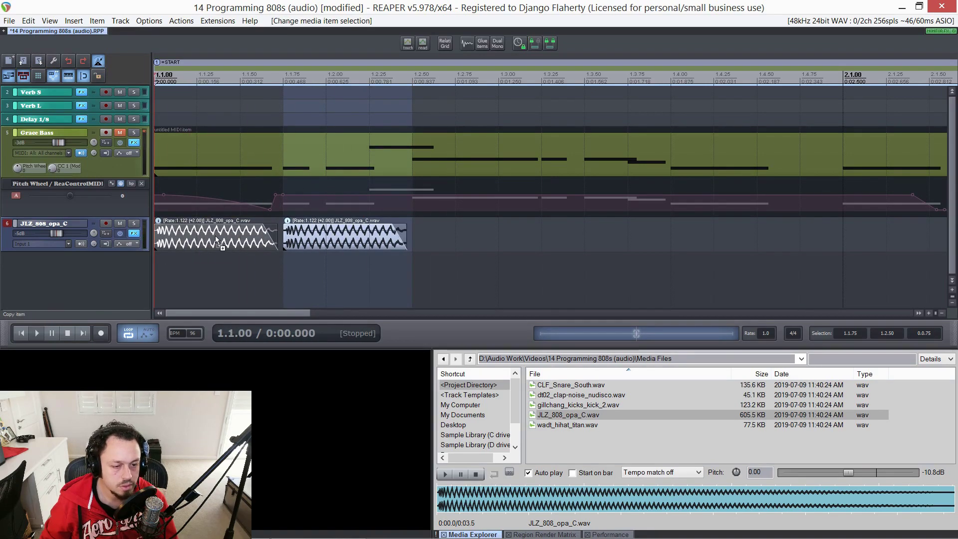
pyautogui.scroll(3, 172, 241)
pyautogui.scroll(3, 172, 241)
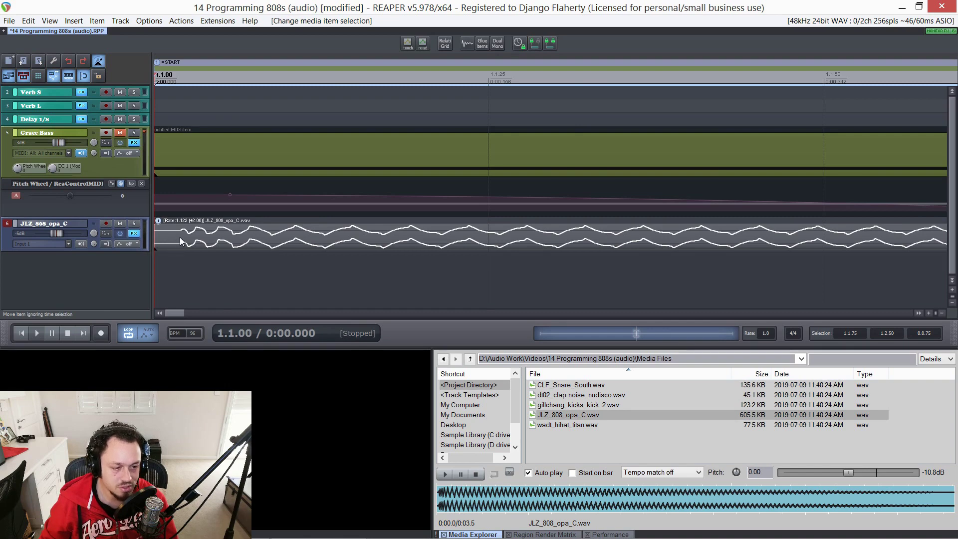
pyautogui.scroll(-3, 179, 241)
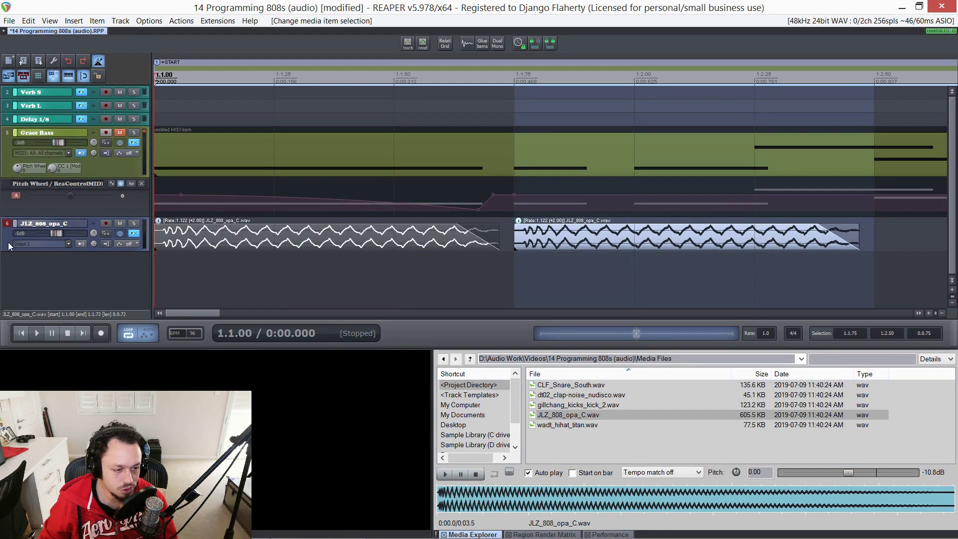
pyautogui.scroll(2, 165, 242)
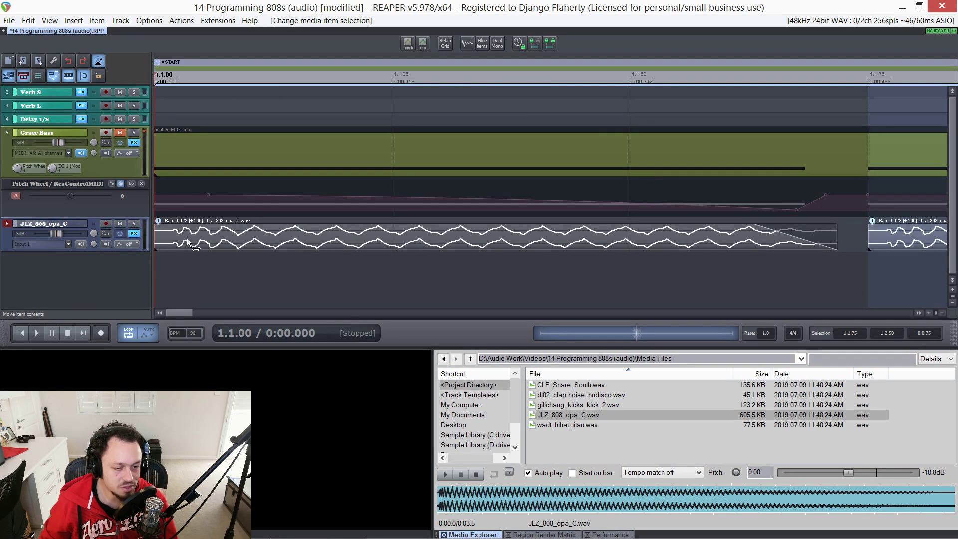
# Step: Shift the sample's start offset inside the 808 items in two adjustments
pyautogui.moveTo(198, 243); pyautogui.dragTo(169, 242)
pyautogui.scroll(3, 154, 240)
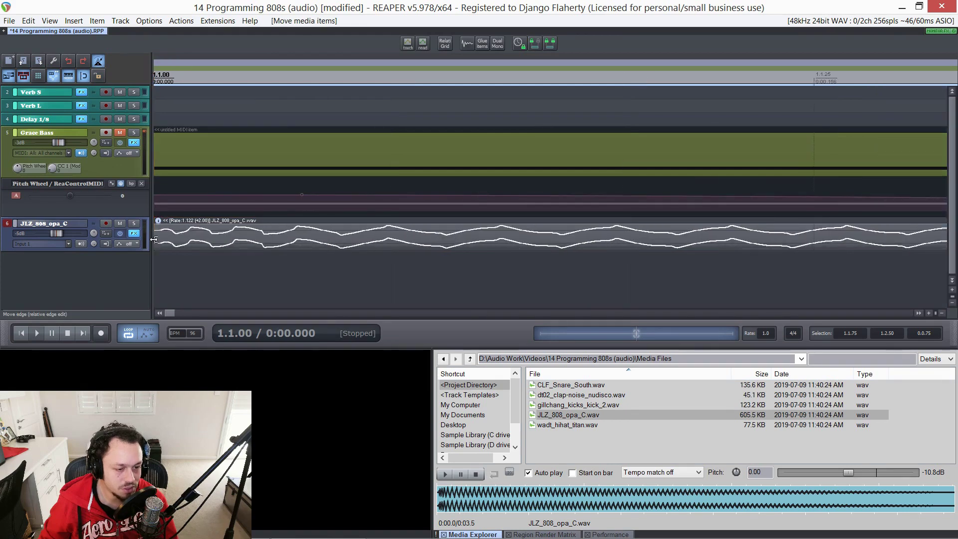
pyautogui.scroll(2, 163, 241)
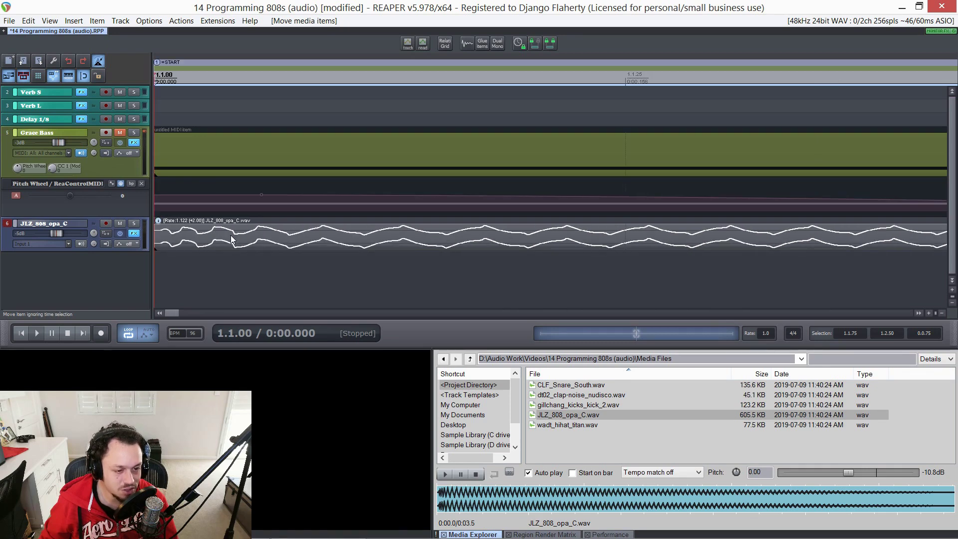
pyautogui.scroll(-5, 232, 236)
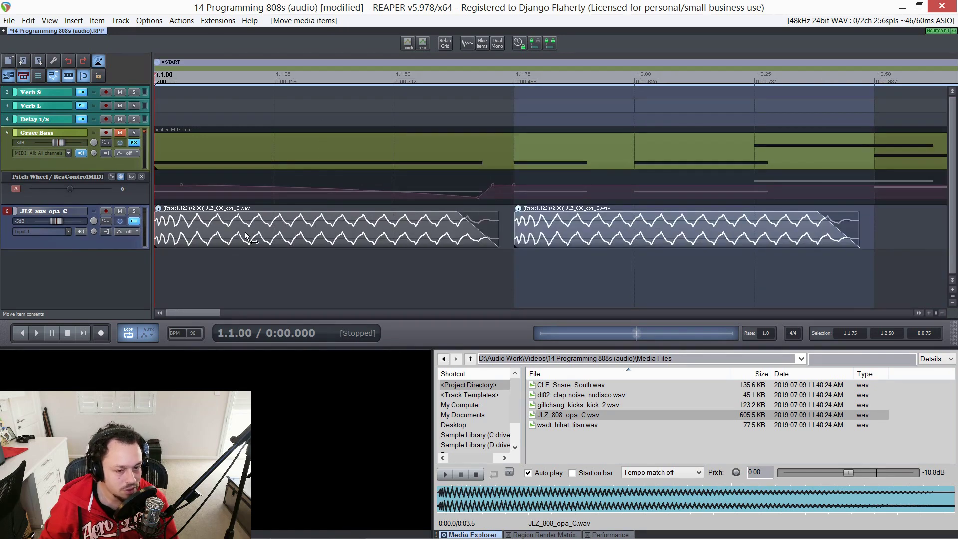
pyautogui.moveTo(245, 233); pyautogui.dragTo(180, 235)
pyautogui.scroll(6, 182, 230)
# Step: Set a 1.2.75–1.3.00 time selection and trim the second 808 item to end at 1.2.00
pyautogui.scroll(-5, 181, 238)
pyautogui.press('space')
pyautogui.scroll(-5, 181, 239)
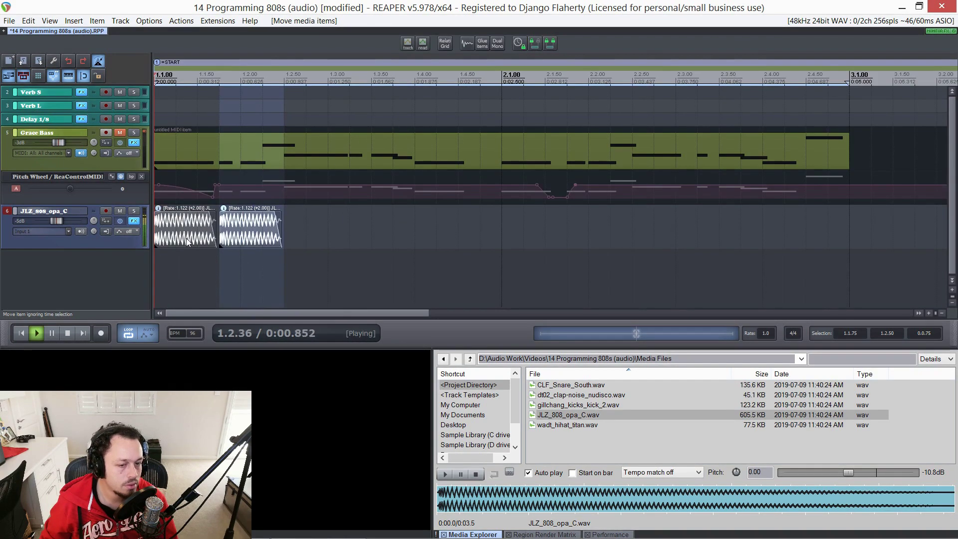
pyautogui.moveTo(300, 233); pyautogui.dragTo(316, 232)
pyautogui.scroll(3, 235, 251)
pyautogui.scroll(-3, 238, 252)
pyautogui.press('space')
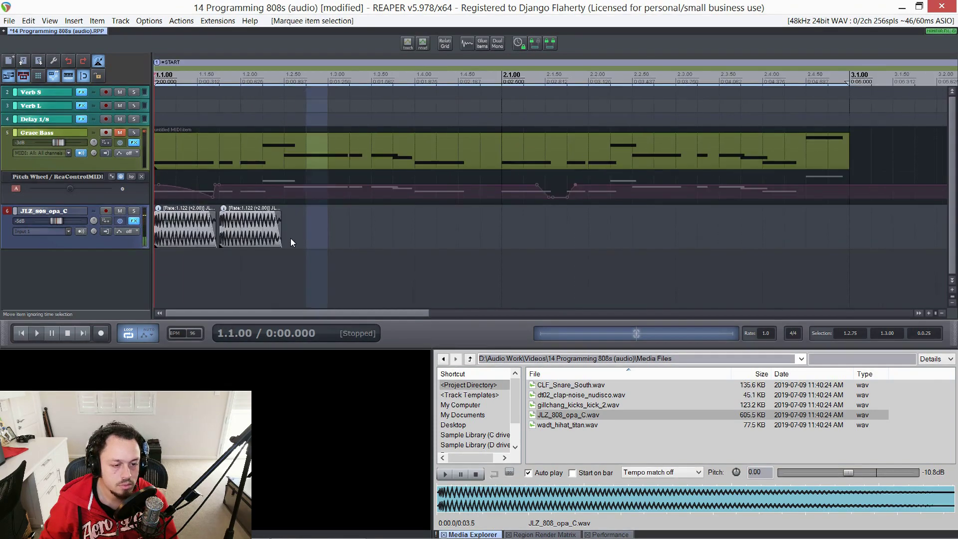
pyautogui.moveTo(244, 227); pyautogui.dragTo(216, 224)
pyautogui.click(158, 227)
# Step: Paste a copy of the 808 item at 1.2.00 and play the beat from the start
pyautogui.scroll(3, 193, 254)
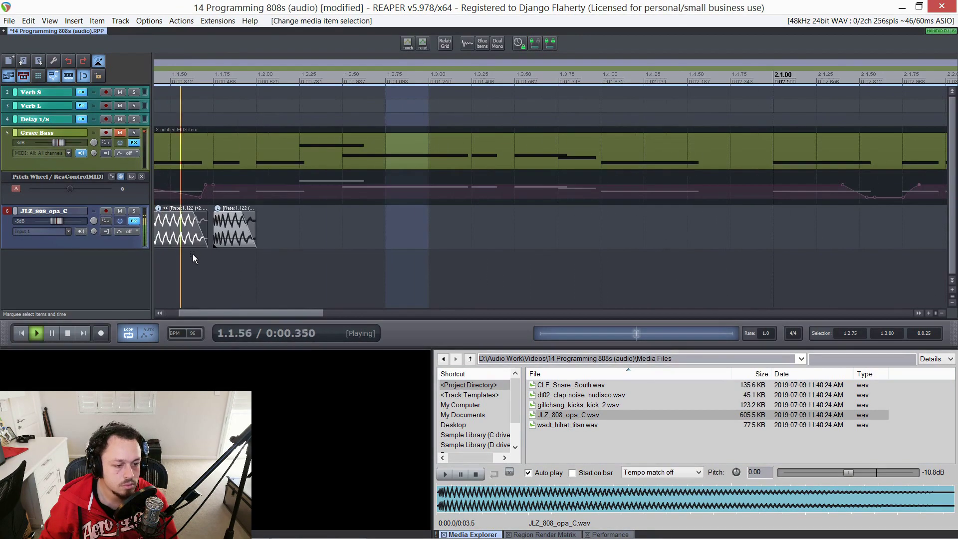
pyautogui.scroll(-2, 257, 232)
pyautogui.click(256, 230)
pyautogui.hotkey('ctrl', 'v')
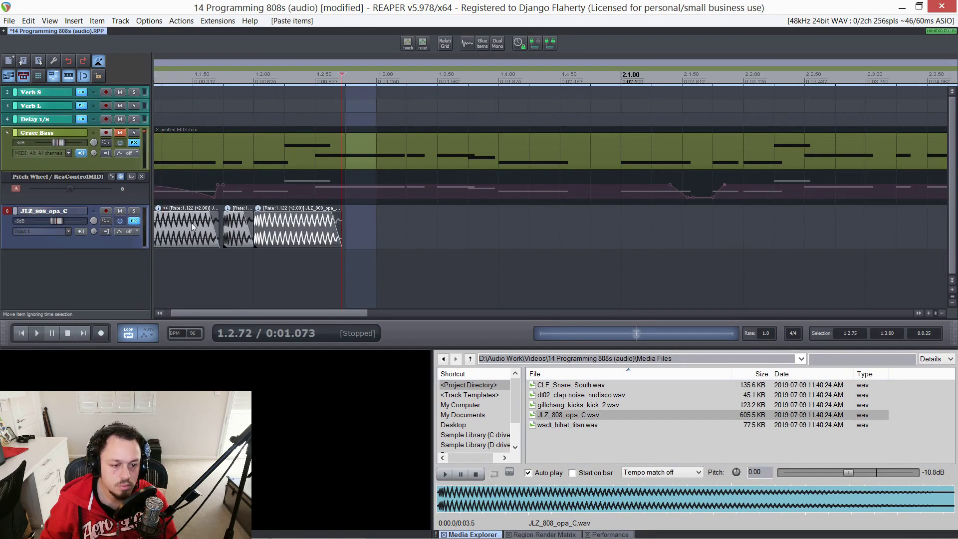
pyautogui.click(159, 229)
pyautogui.press('space')
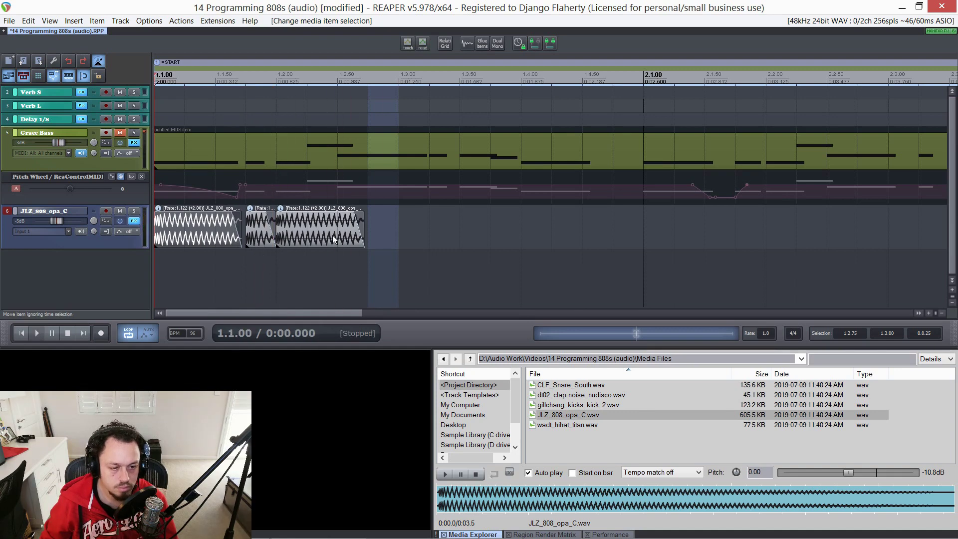
# Step: Duplicate the third 808 item, trim the copy's start to 1.3.00, and move it earlier
pyautogui.click(307, 232)
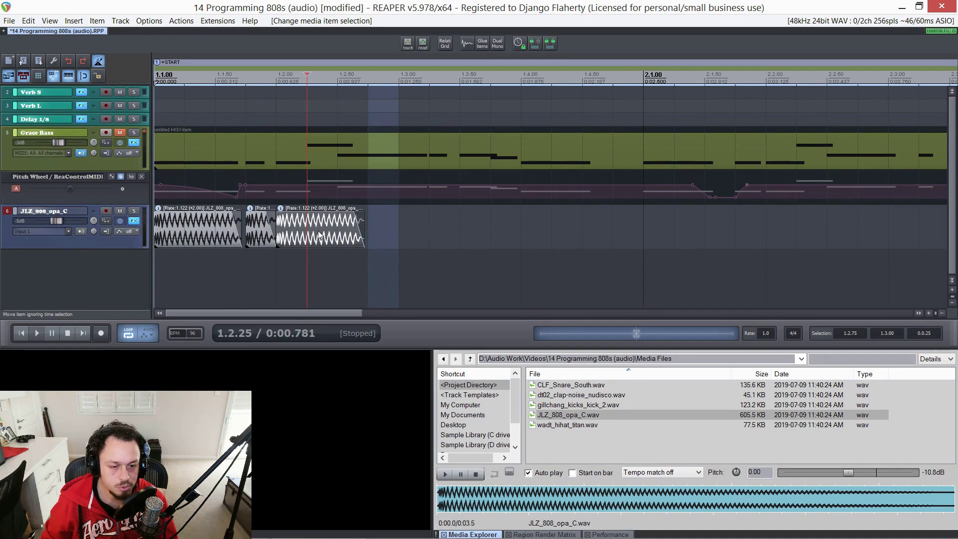
pyautogui.hotkey('ctrl', 'd')
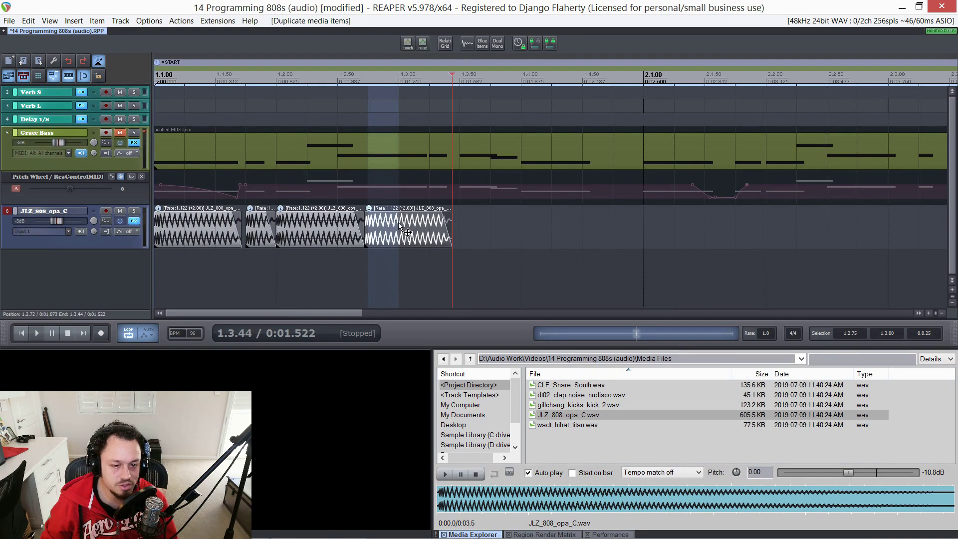
pyautogui.click(399, 226)
pyautogui.press('[')
pyautogui.moveTo(420, 232); pyautogui.dragTo(372, 225)
pyautogui.scroll(-2, 241, 236)
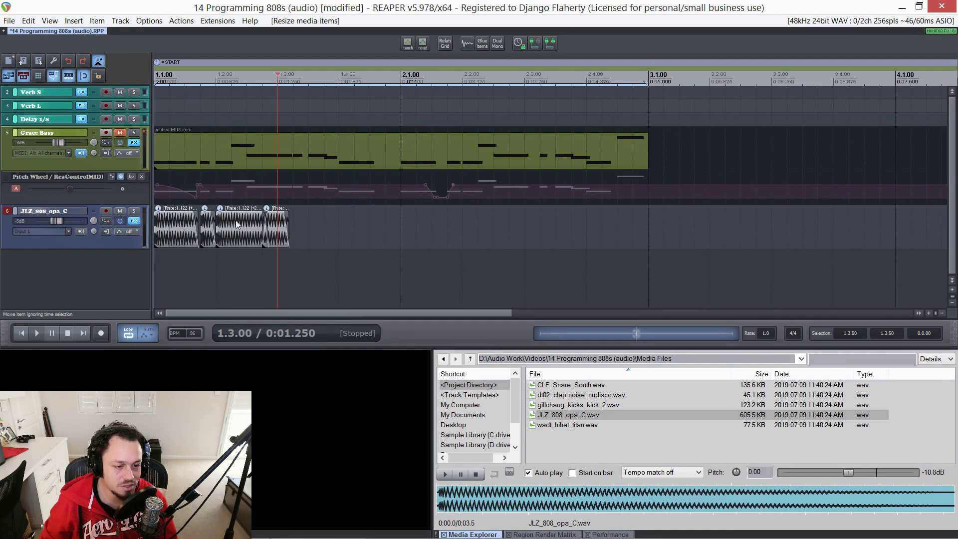
pyautogui.click(162, 224)
pyautogui.press('space')
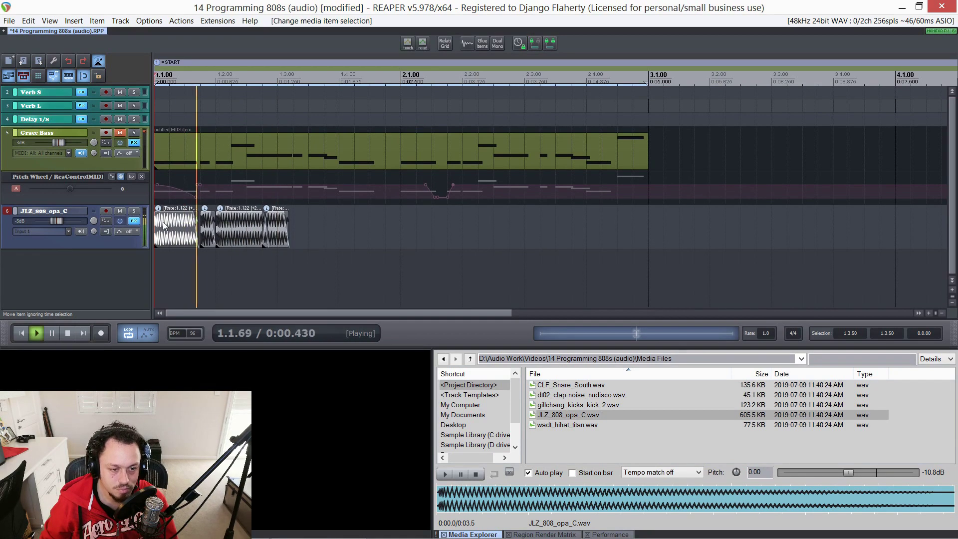
pyautogui.scroll(2, 276, 243)
pyautogui.press('space')
# Step: Pitch the second 808 slice up to +5 semitones (rate 1.335)
pyautogui.click(274, 237)
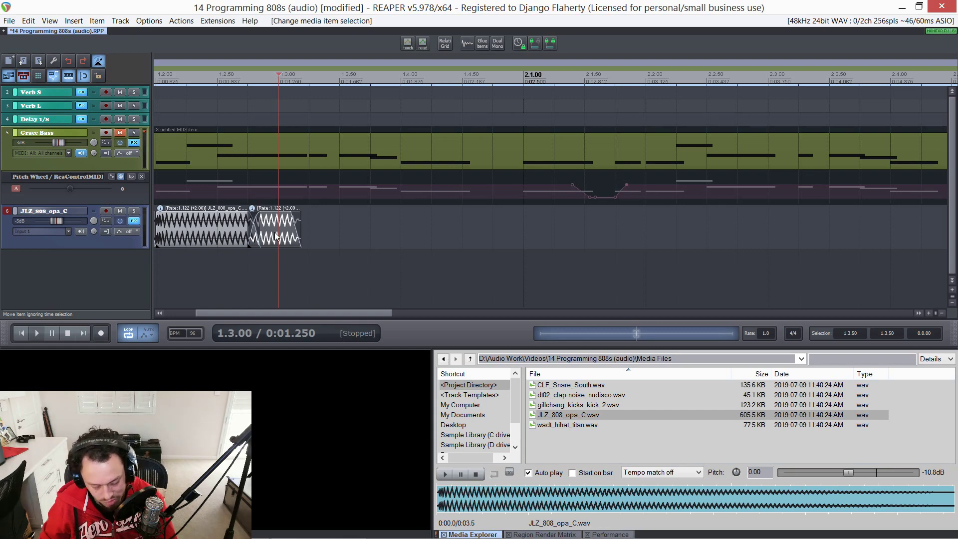
pyautogui.press('KP_Add')
pyautogui.press('KP_Add')
pyautogui.press('KP_Add')
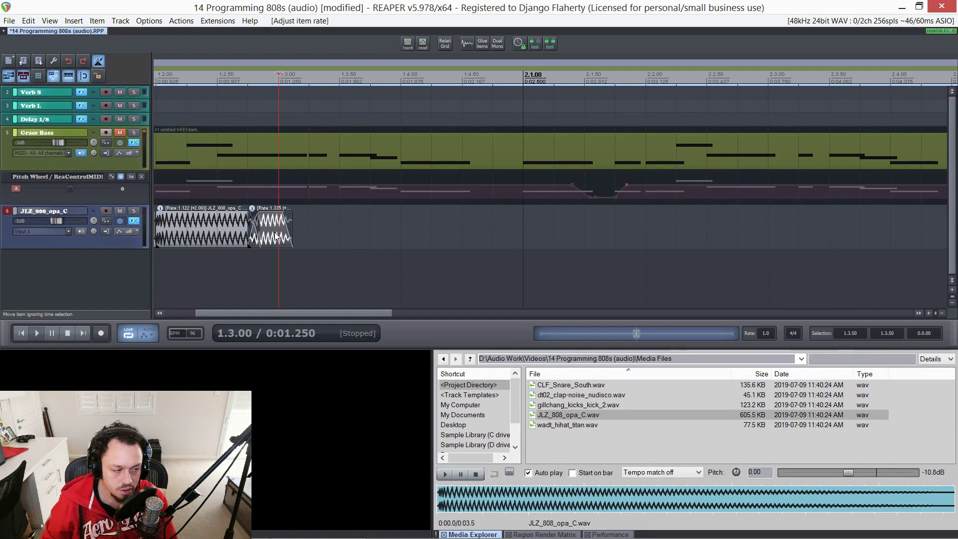
pyautogui.press('KP_Add')
pyautogui.press('KP_Add')
pyautogui.press('KP_Add')
pyautogui.press('KP_Add')
pyautogui.scroll(-2, 172, 221)
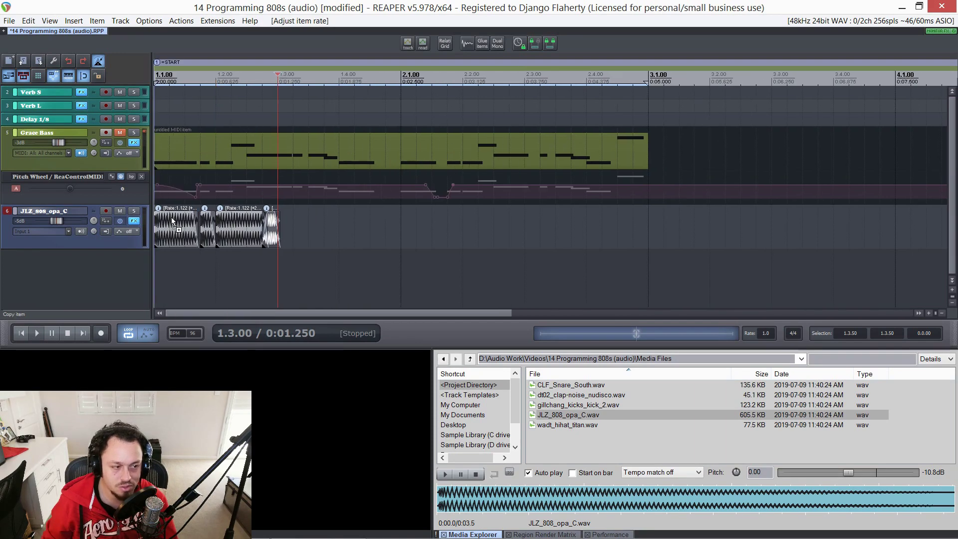
# Step: Trim the third slice to end at 1.2.25 and move the fourth slice to start there
pyautogui.click(226, 224)
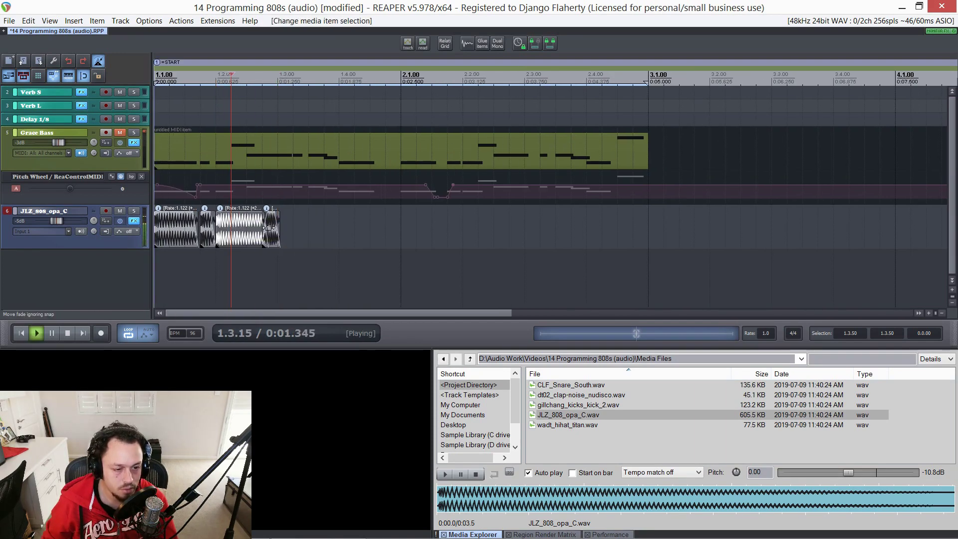
pyautogui.scroll(2, 263, 227)
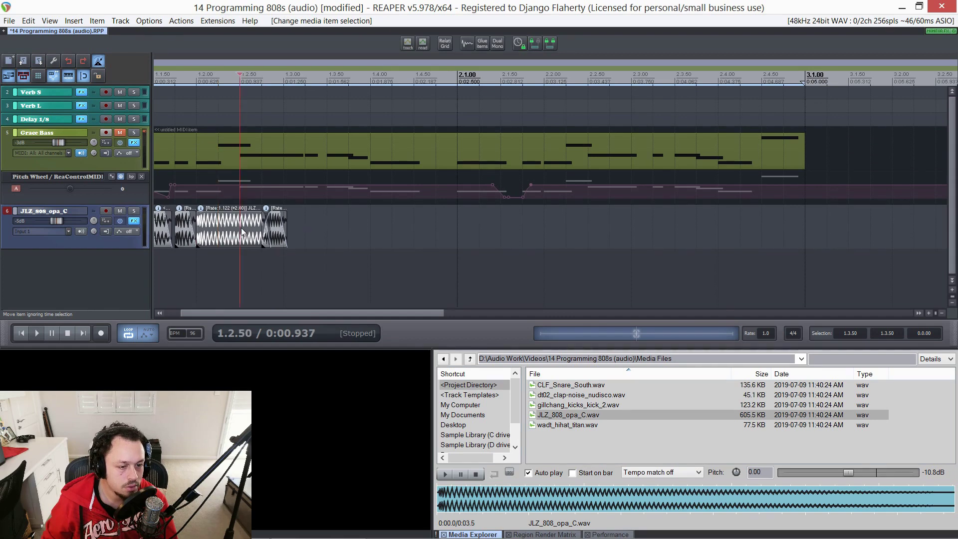
pyautogui.hotkey('alt', ']')
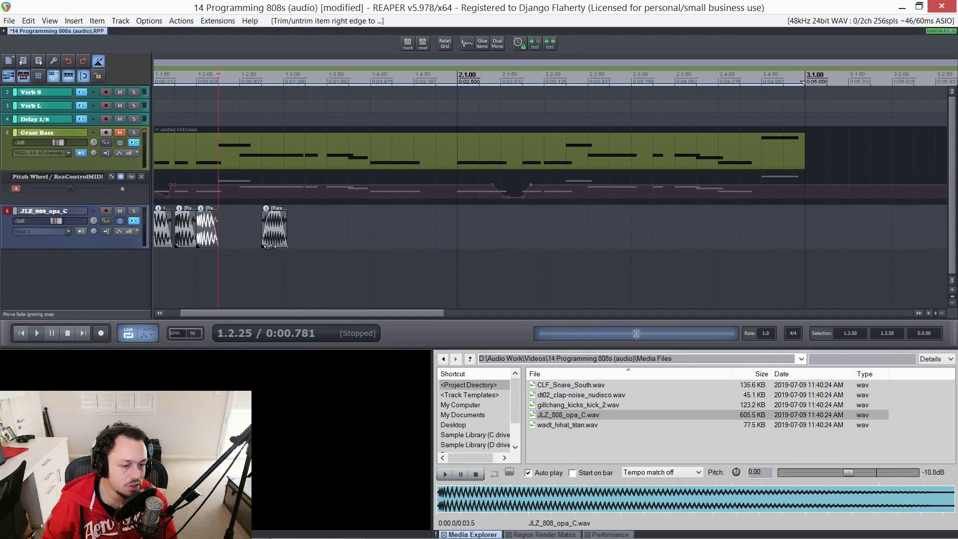
pyautogui.click(273, 245)
pyautogui.moveTo(270, 244)
pyautogui.mouseDown()
pyautogui.moveTo(230, 242)
pyautogui.moveTo(282, 229)
pyautogui.moveTo(265, 228)
pyautogui.mouseUp()
pyautogui.scroll(3, 205, 237)
pyautogui.scroll(-4, 235, 228)
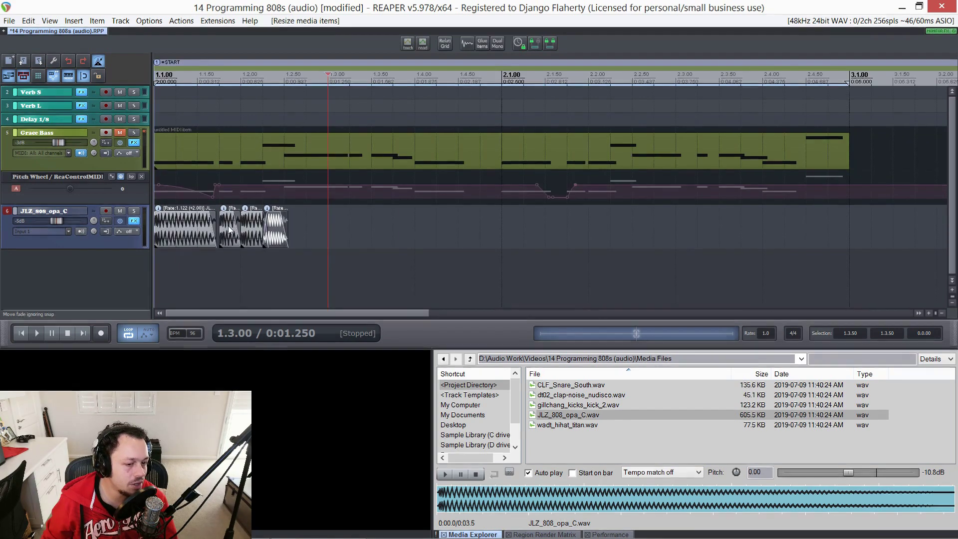
# Step: Audition the slices, then duplicate the last slice and resize the copy's length
pyautogui.press('space')
pyautogui.press('space')
pyautogui.click(207, 222)
pyautogui.press('space')
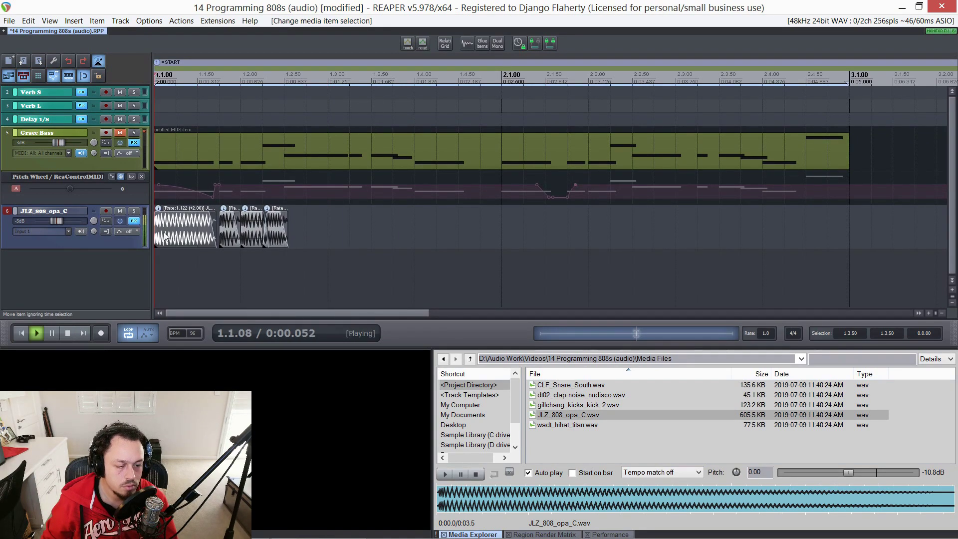
pyautogui.press('space')
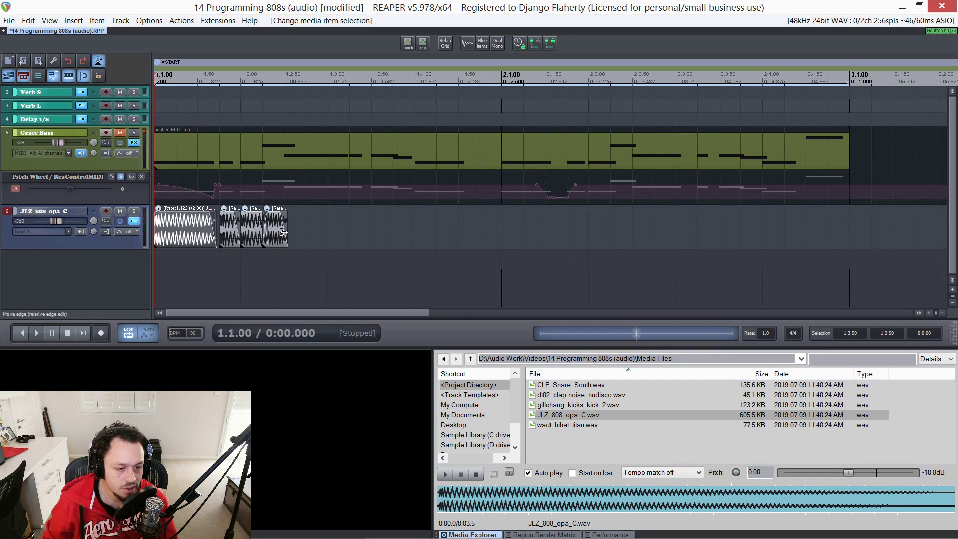
pyautogui.press('space')
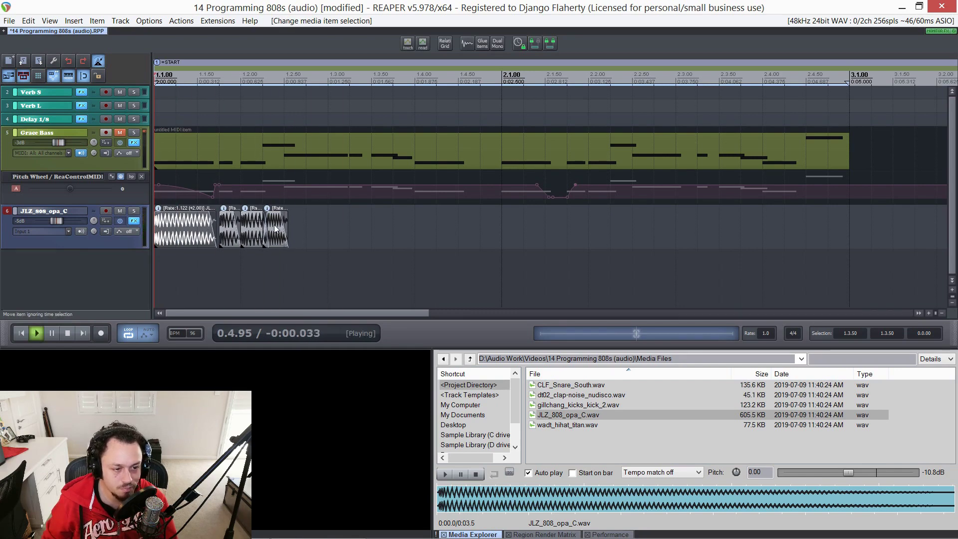
pyautogui.press('space')
pyautogui.scroll(4, 275, 243)
pyautogui.hotkey('ctrl', 'd')
pyautogui.moveTo(263, 228); pyautogui.dragTo(270, 223)
pyautogui.scroll(-5, 231, 230)
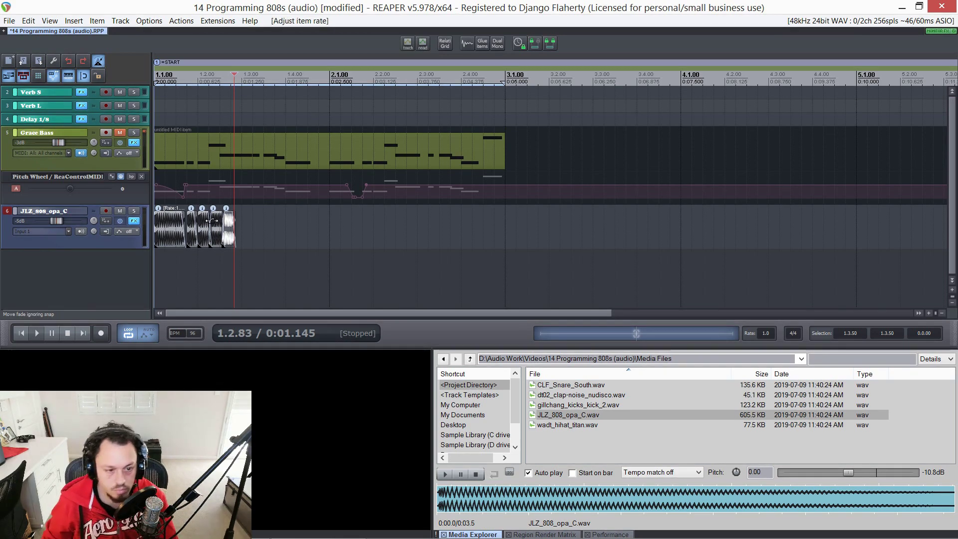
# Step: Stretch the last 808 slice longer in two passes, replaying the pattern each time
pyautogui.press('space')
pyautogui.scroll(2, 251, 239)
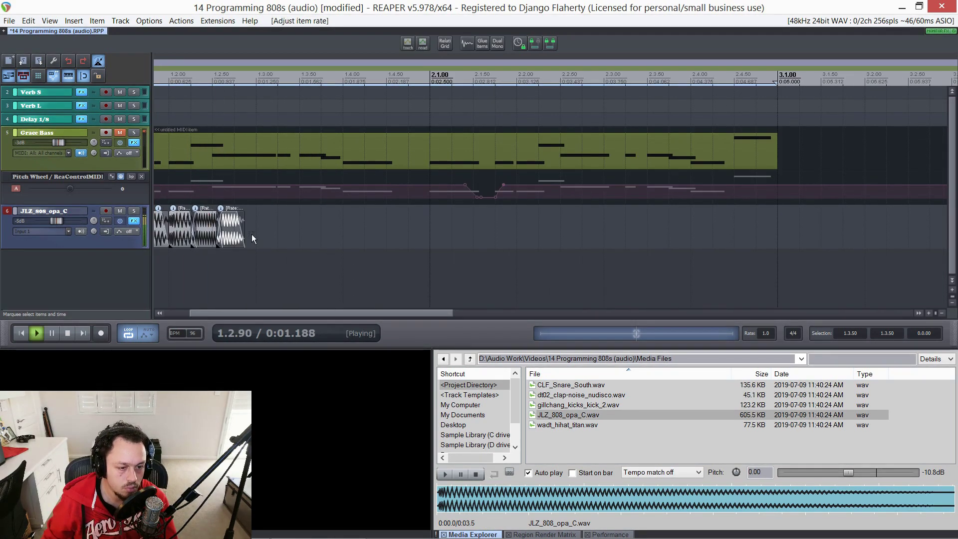
pyautogui.press('space')
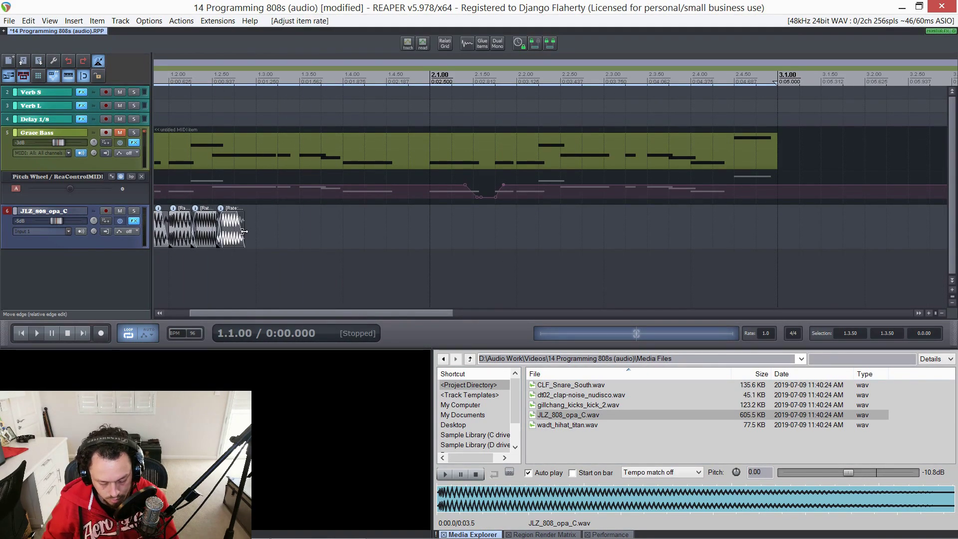
pyautogui.moveTo(244, 231); pyautogui.dragTo(247, 231)
pyautogui.press('space')
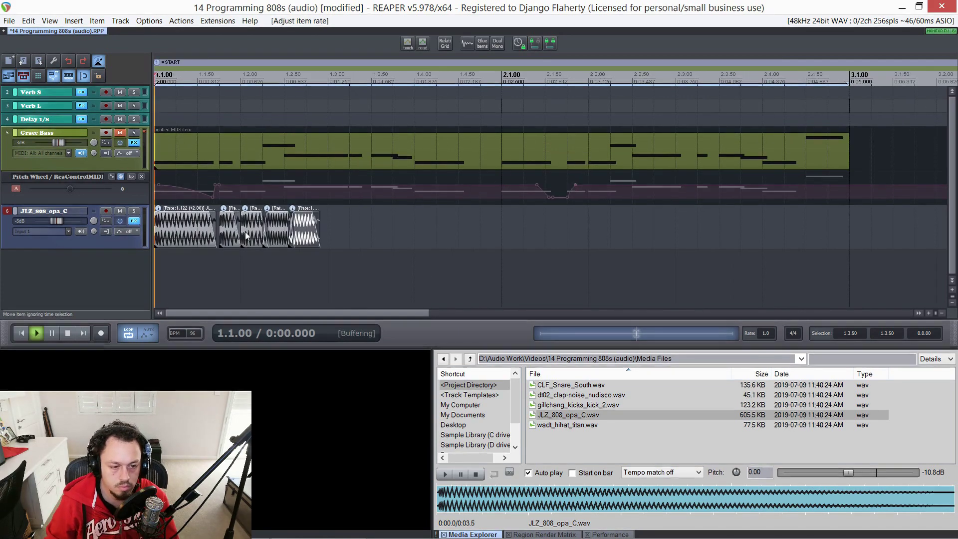
pyautogui.press('space')
pyautogui.press('space')
pyautogui.moveTo(319, 227); pyautogui.dragTo(348, 235)
pyautogui.press('space')
pyautogui.press('space')
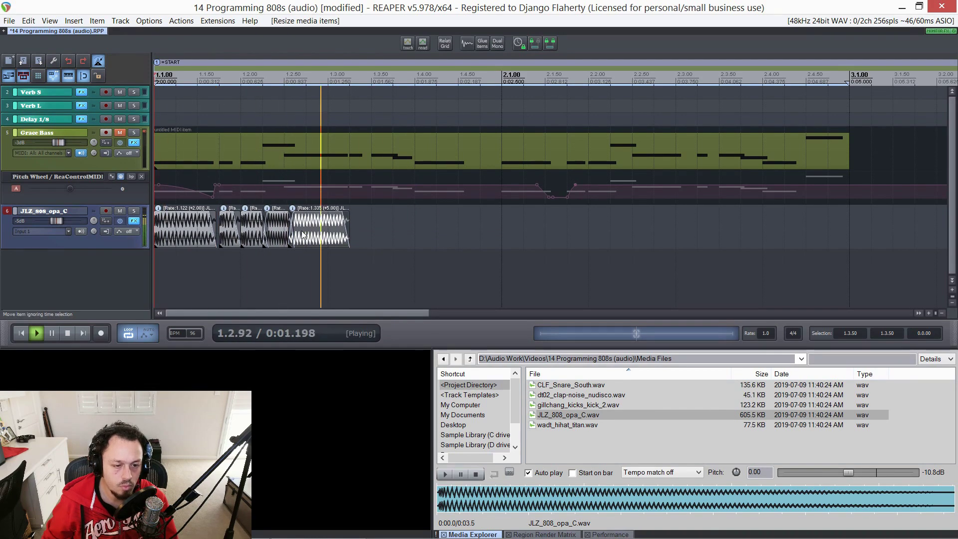
pyautogui.press('space')
pyautogui.press('space')
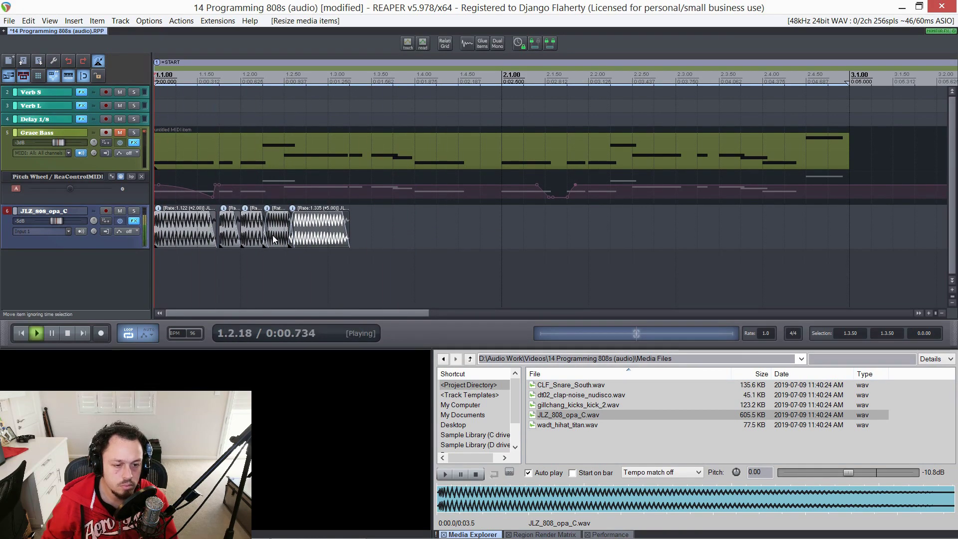
# Step: Place a copy of the third slice at the end, shorten it slightly, and replay from the start
pyautogui.hotkey('ctrl', 'd')
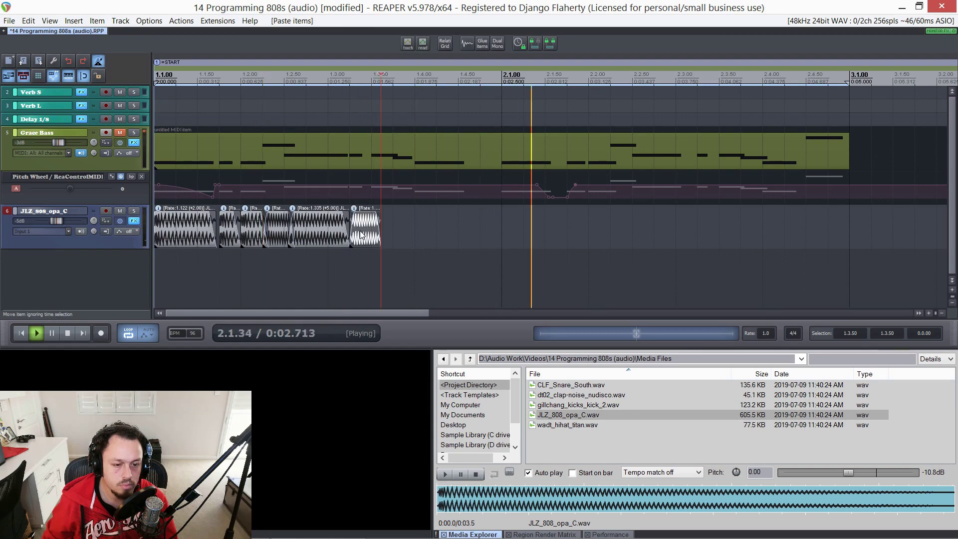
pyautogui.press('Delete')
pyautogui.click(252, 229)
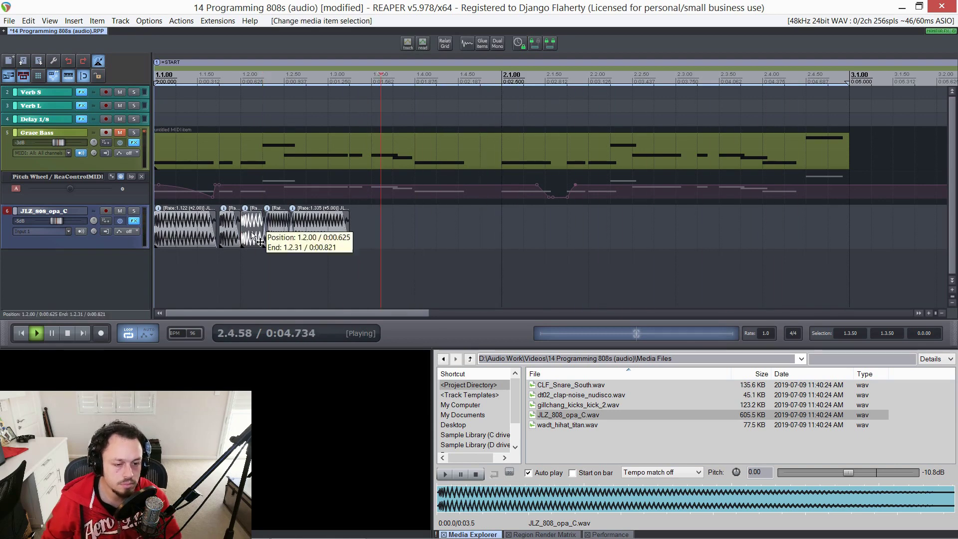
pyautogui.keyDown('ctrl'); pyautogui.click(375, 235); pyautogui.keyUp('ctrl')
pyautogui.click(344, 235)
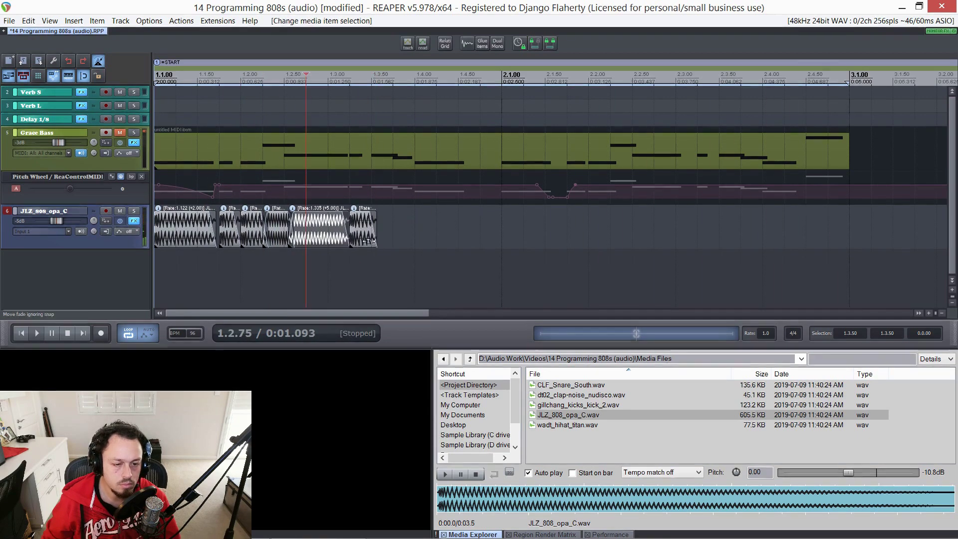
pyautogui.click(358, 241)
pyautogui.press('space')
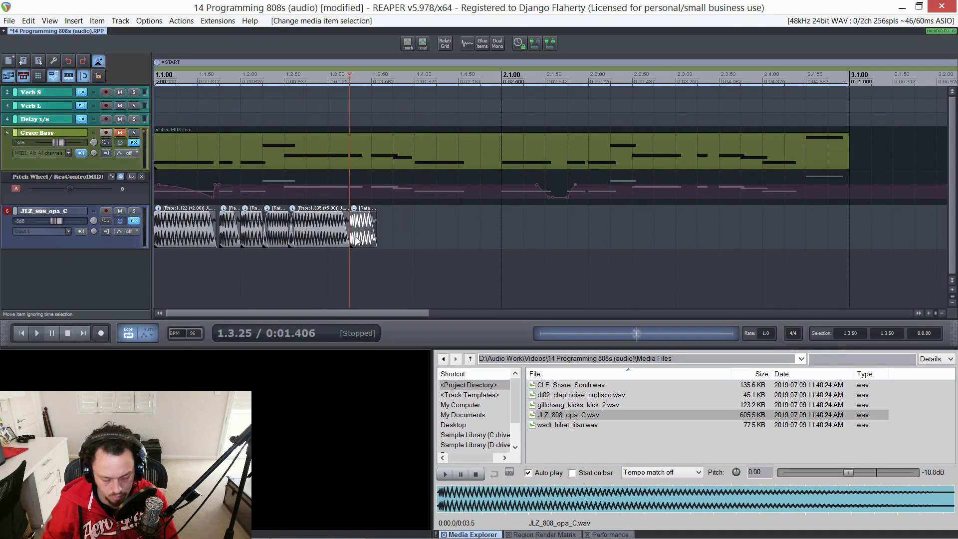
pyautogui.moveTo(377, 235); pyautogui.dragTo(372, 235)
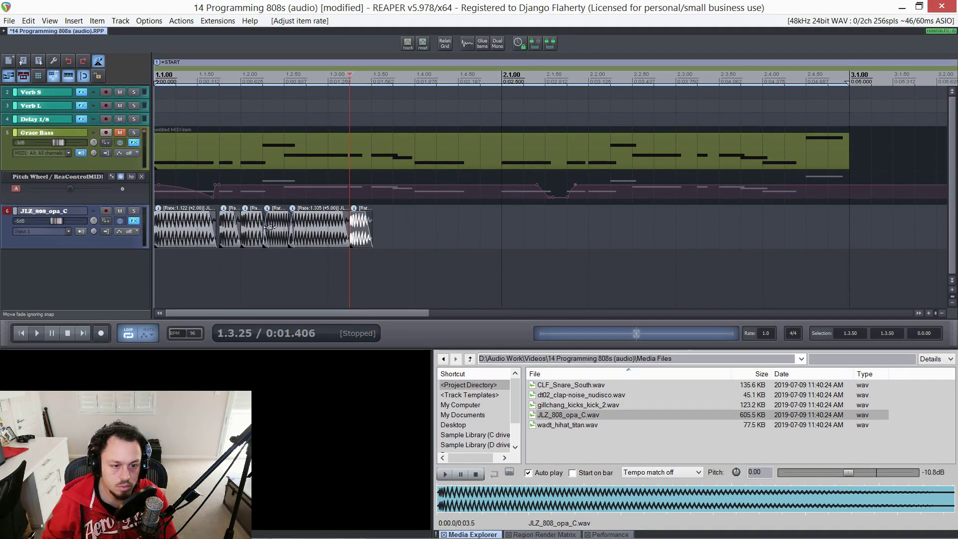
pyautogui.press('Home')
pyautogui.press('space')
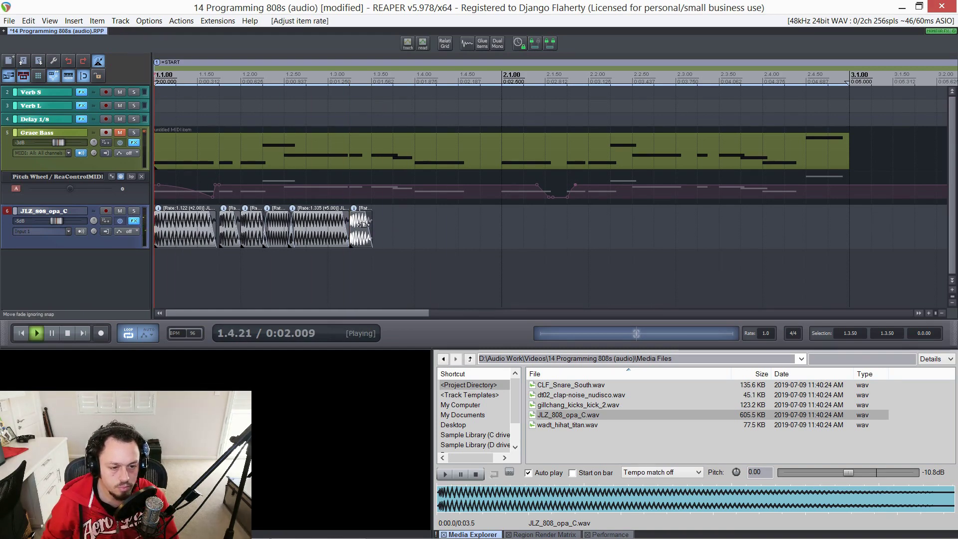
pyautogui.scroll(3, 361, 223)
# Step: Duplicate the 808 slice to 1.3.51, extend it to 1.4.00, then shorten and duplicate the last slice
pyautogui.scroll(-3, 362, 231)
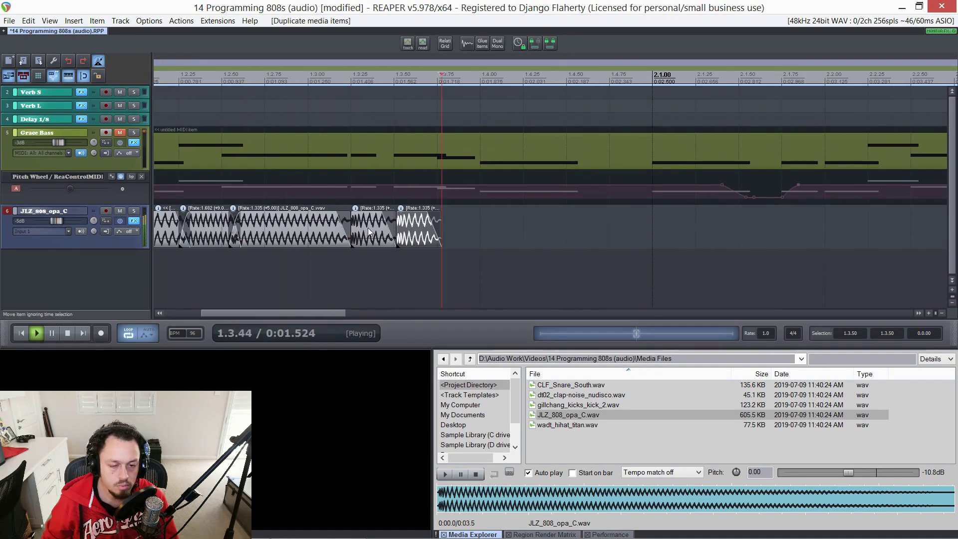
pyautogui.hotkey('ctrl', 'd')
pyautogui.moveTo(397, 232); pyautogui.dragTo(407, 232)
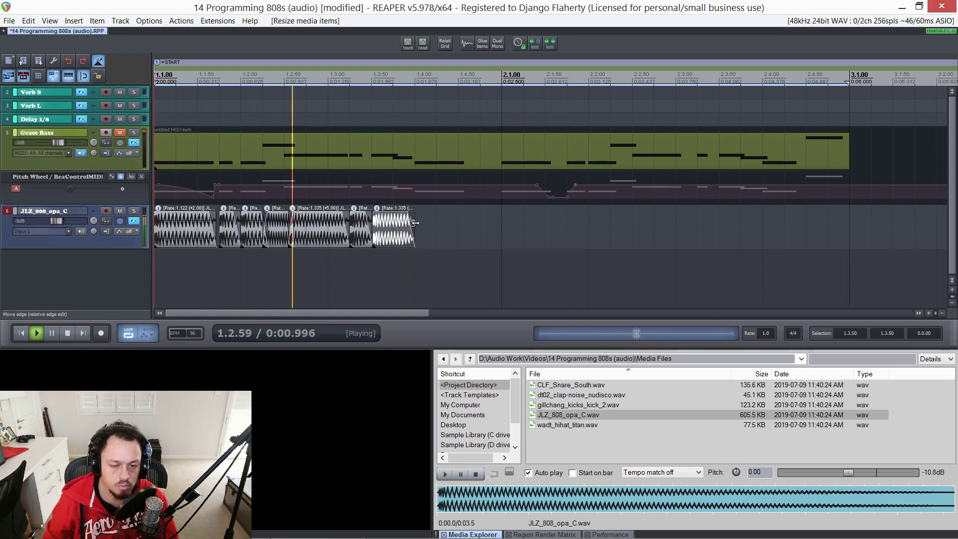
pyautogui.moveTo(415, 223); pyautogui.dragTo(386, 222)
pyautogui.hotkey('ctrl', 'd')
pyautogui.scroll(3, 400, 230)
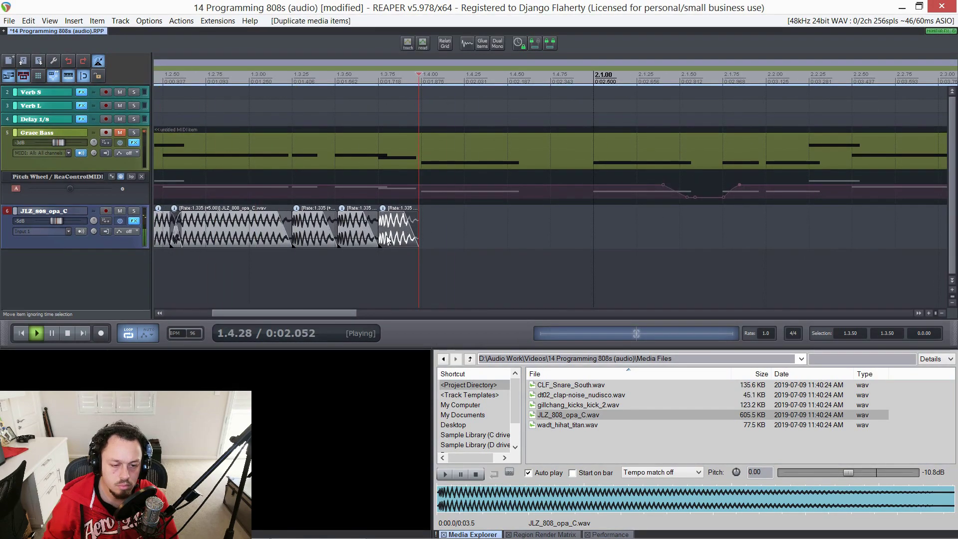
# Step: Stretch the last 808 slice to rate 1.189, shift its audio left, and audition from 1.3.00
pyautogui.moveTo(418, 231); pyautogui.dragTo(418, 231)
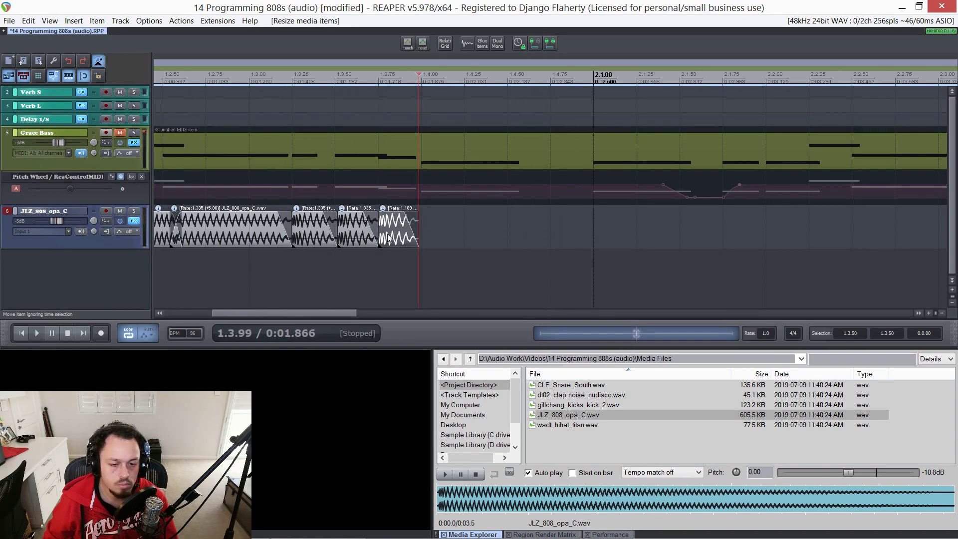
pyautogui.moveTo(397, 240)
pyautogui.mouseDown()
pyautogui.moveTo(376, 244)
pyautogui.moveTo(381, 237)
pyautogui.mouseUp()
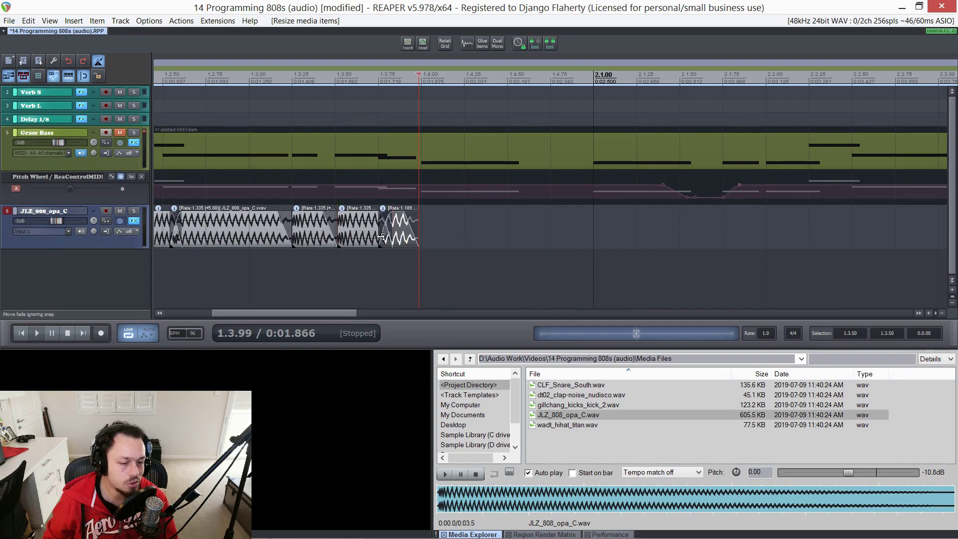
pyautogui.scroll(-4, 381, 236)
pyautogui.press('space')
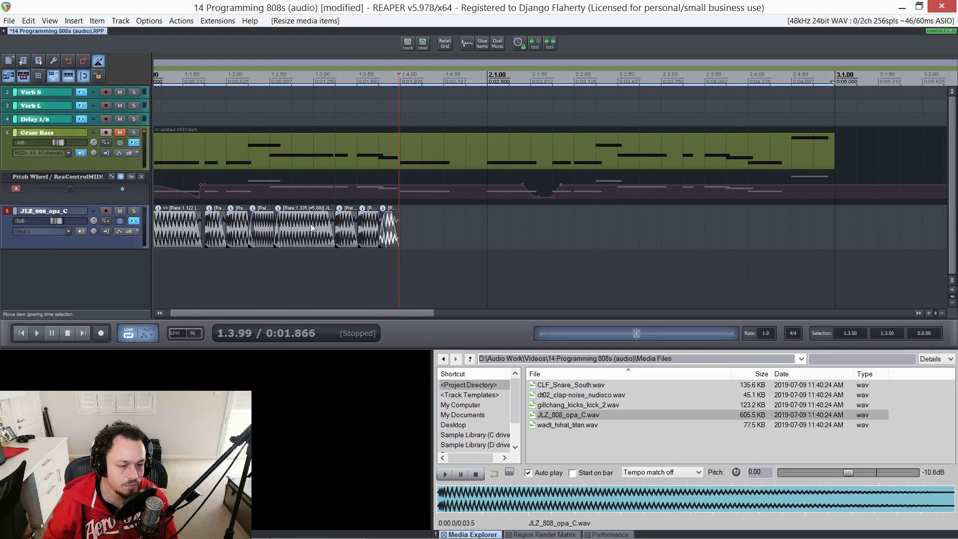
pyautogui.click(311, 224)
pyautogui.press('space')
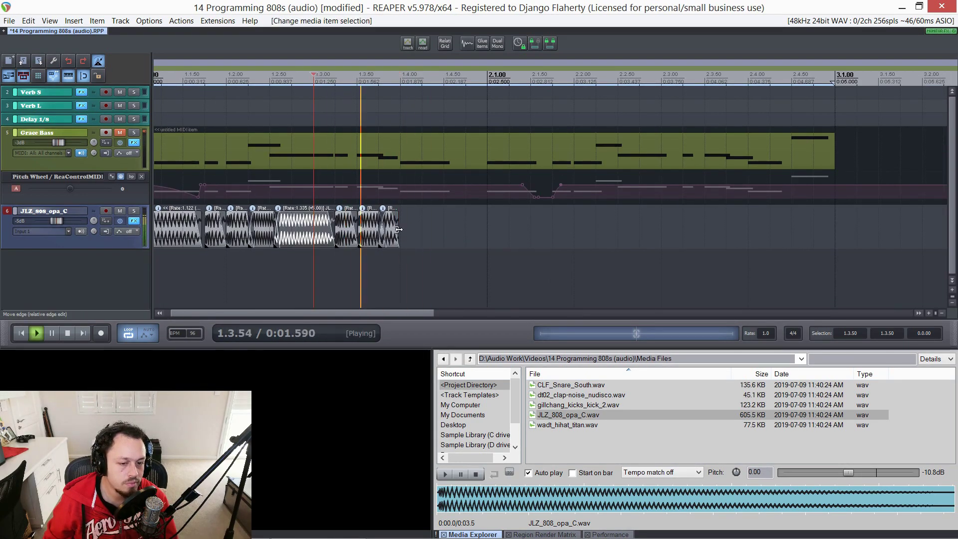
# Step: Paste a copy of the 1.3.50 slice after the last slice, stretched slightly longer, and play it back
pyautogui.click(369, 236)
pyautogui.click(403, 232)
pyautogui.hotkey('ctrl', 'v')
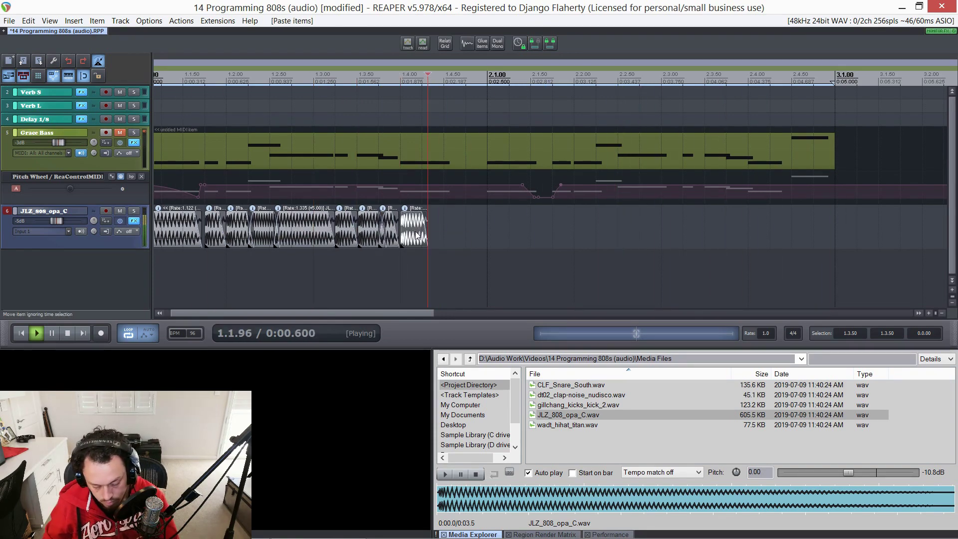
pyautogui.moveTo(427, 225); pyautogui.dragTo(427, 226)
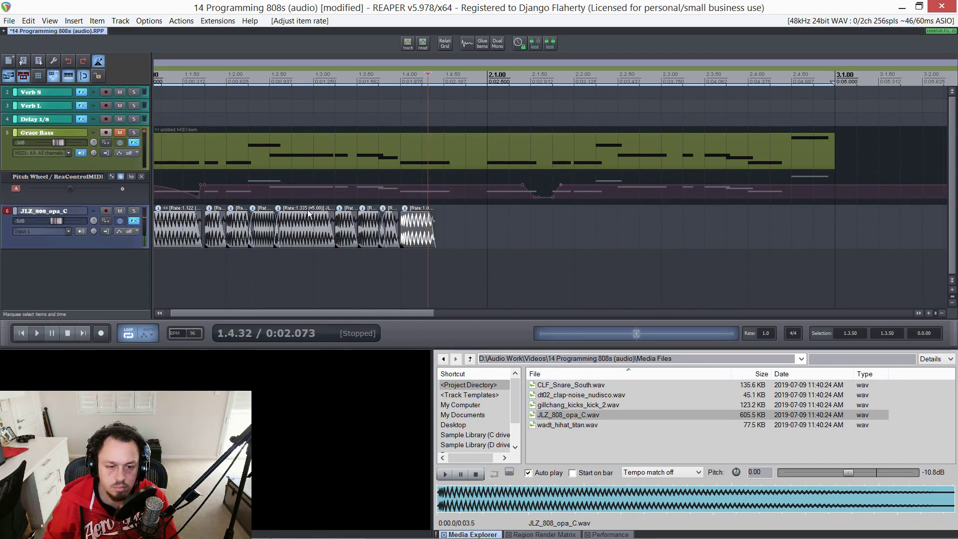
pyautogui.click(292, 274)
pyautogui.press('space')
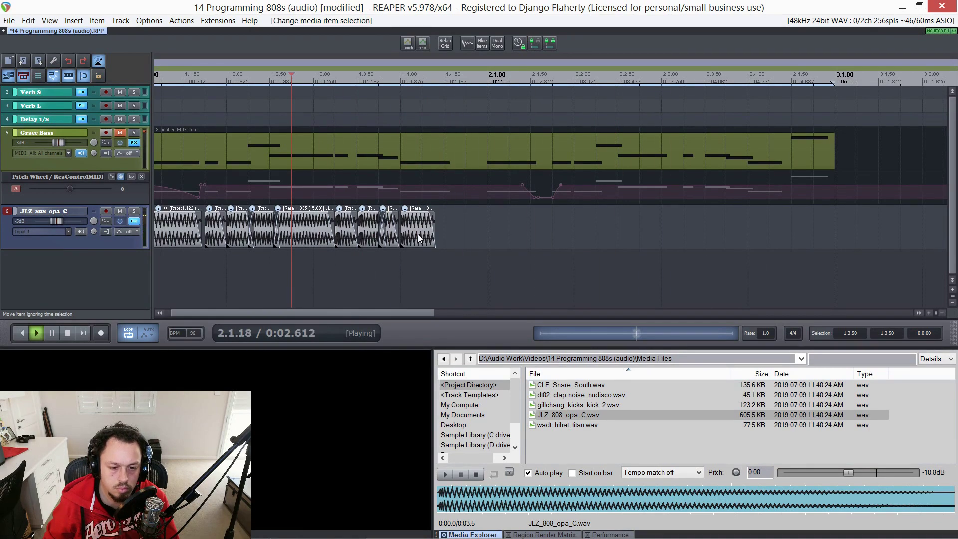
# Step: Lengthen the last 808 slice, duplicate it at normal playback rate, and select all bar-1 slices
pyautogui.click(330, 229)
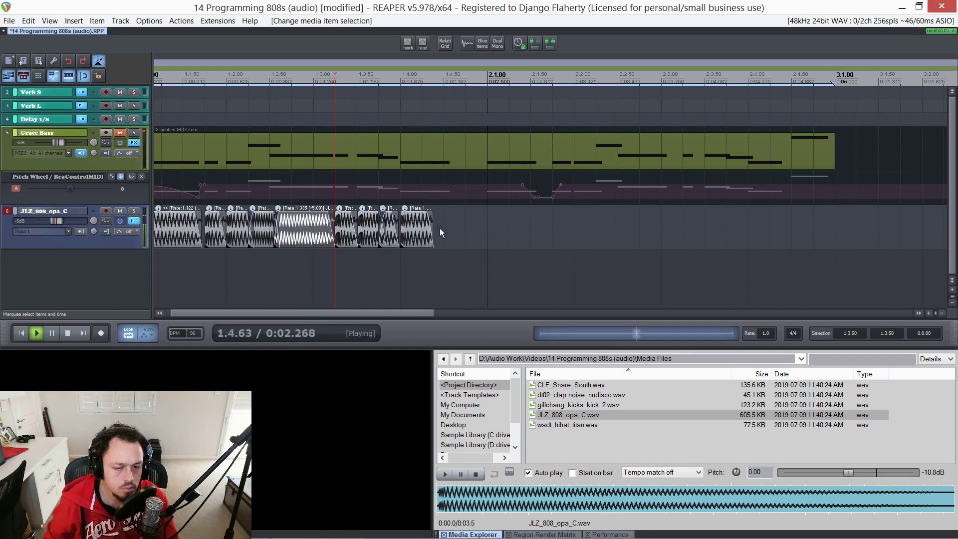
pyautogui.moveTo(433, 228); pyautogui.dragTo(443, 232)
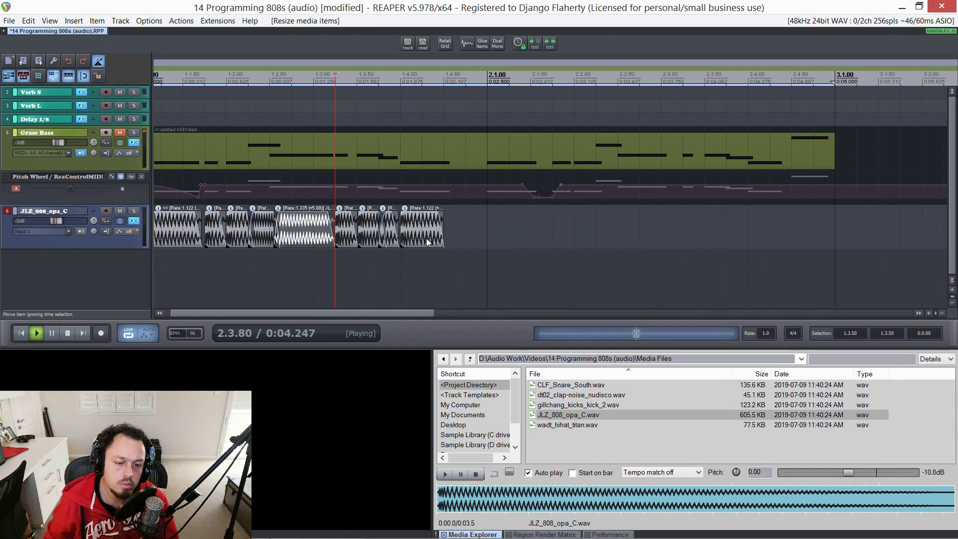
pyautogui.click(428, 242)
pyautogui.hotkey('ctrl', 'd')
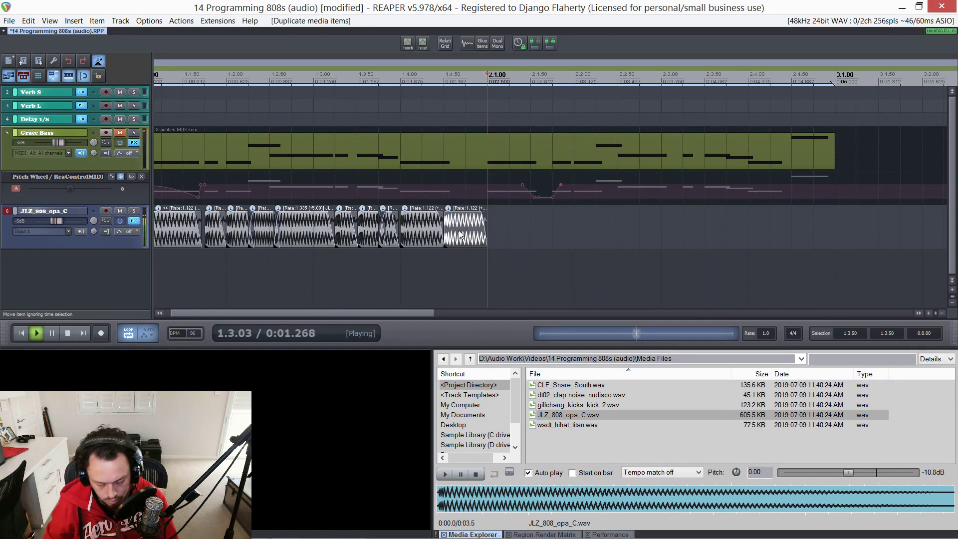
pyautogui.hotkey('ctrl', 'alt', 'r')
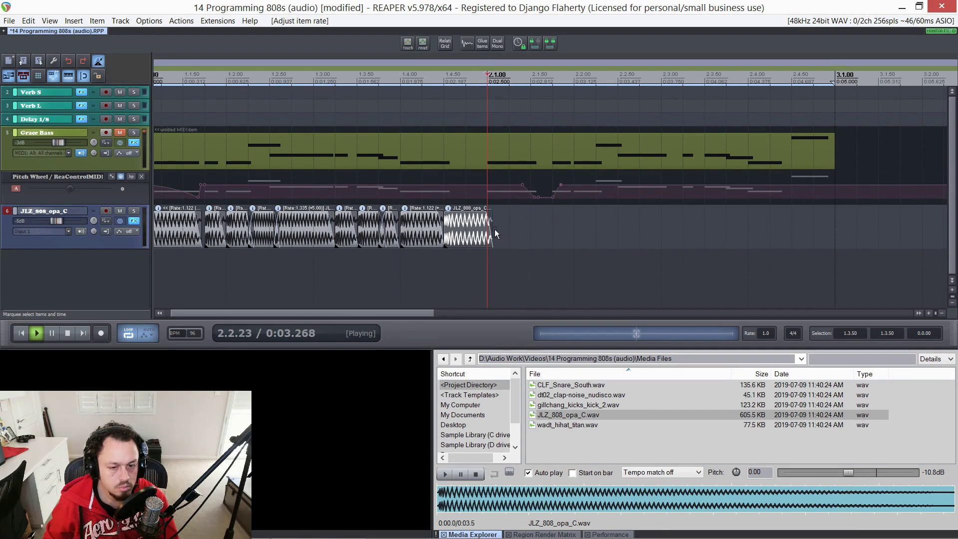
pyautogui.moveTo(490, 230); pyautogui.dragTo(150, 234)
# Step: Duplicate the bar of 808 slices into bar 2 and delete the extra final slice
pyautogui.hotkey('ctrl', 'd')
pyautogui.scroll(-2, 399, 227)
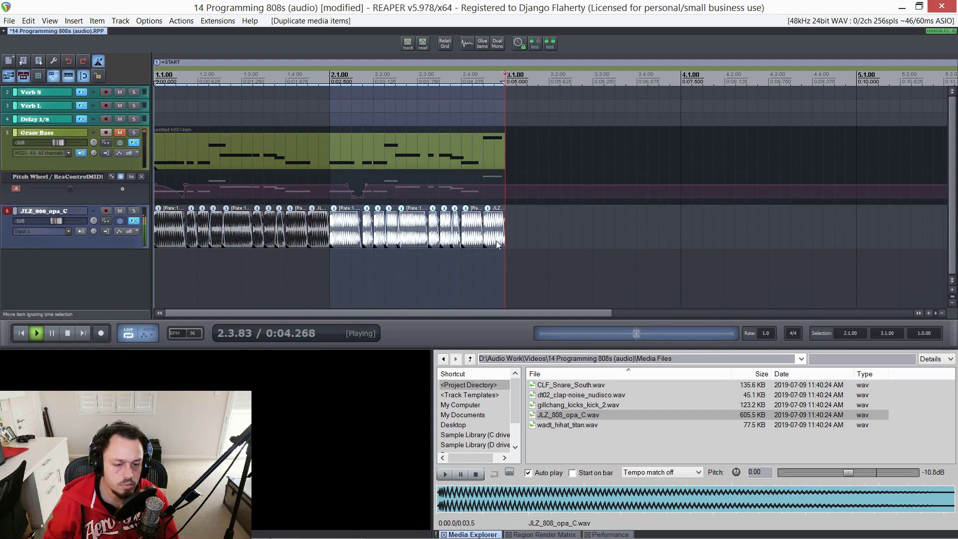
pyautogui.moveTo(508, 231); pyautogui.dragTo(494, 233)
pyautogui.press('Delete')
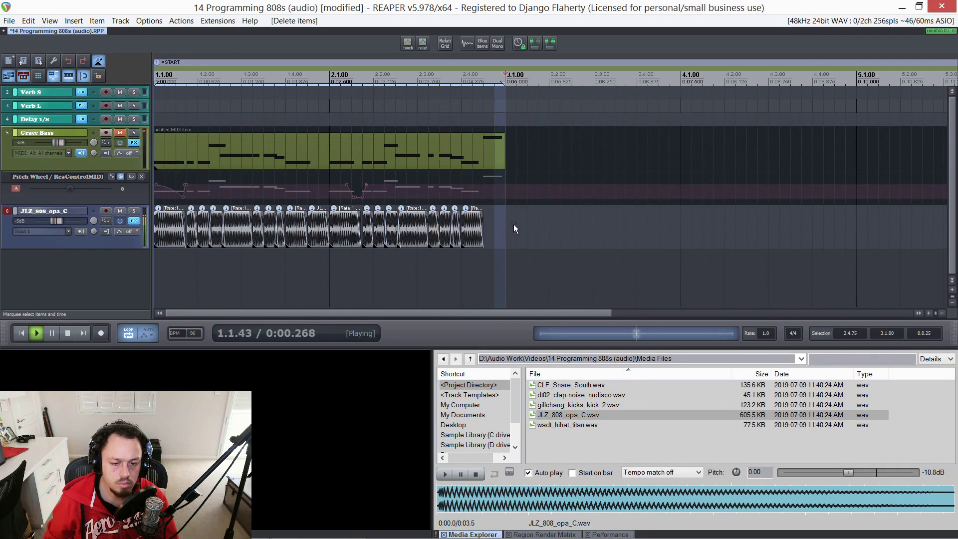
# Step: Select the 808 slices across both bars
pyautogui.moveTo(506, 228); pyautogui.dragTo(155, 230)
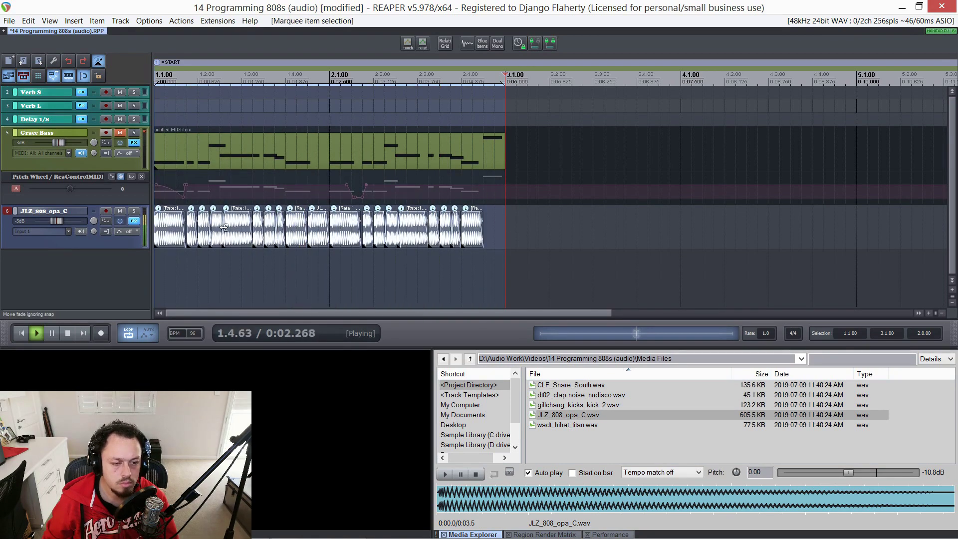
pyautogui.scroll(-2, 189, 223)
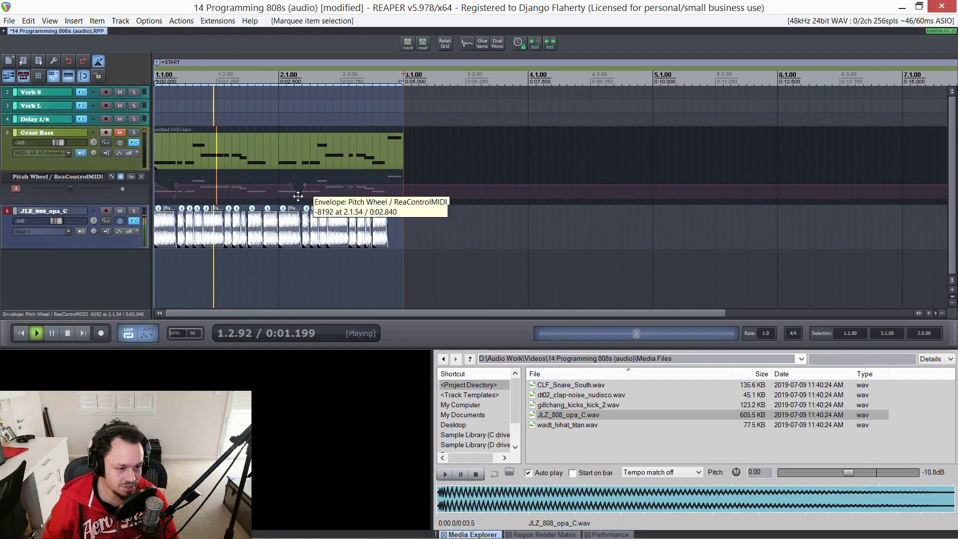
pyautogui.scroll(2, 295, 196)
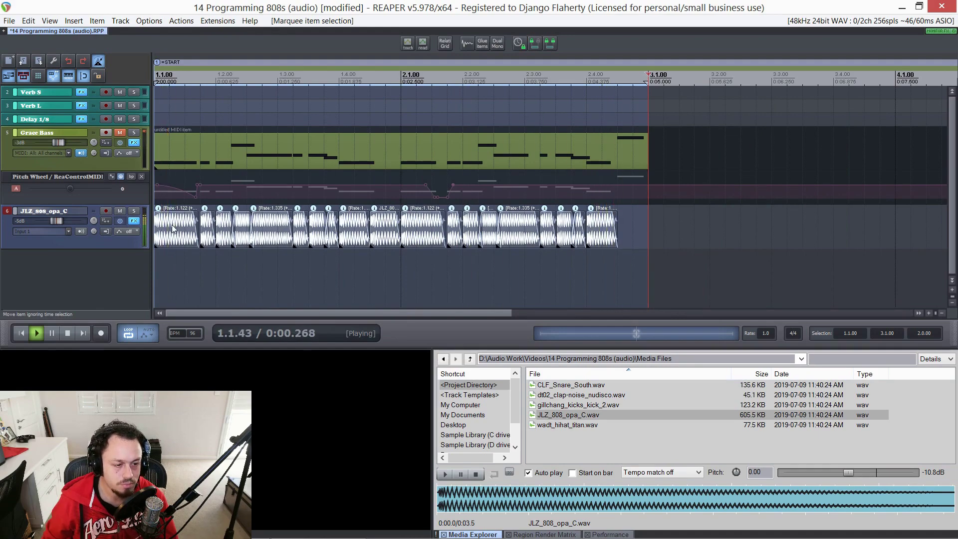
pyautogui.scroll(4, 173, 228)
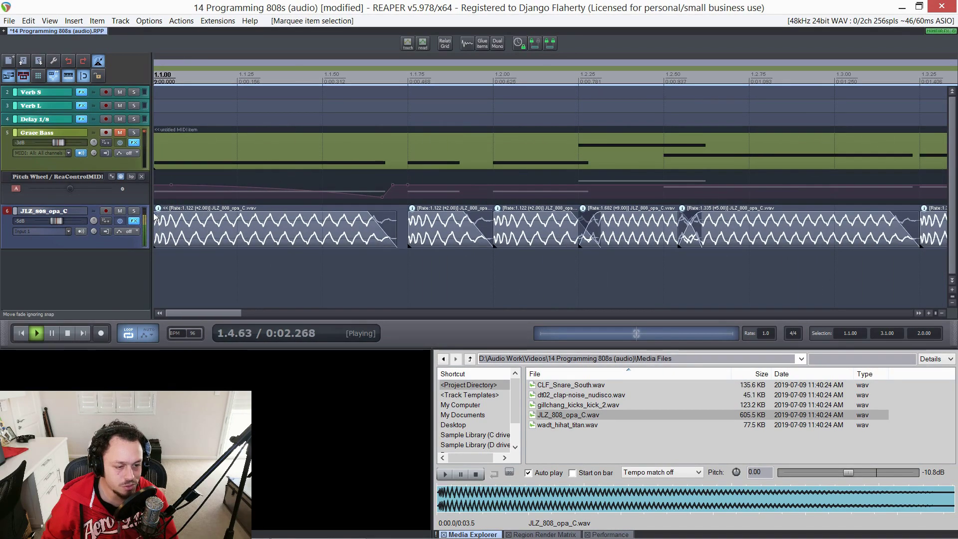
pyautogui.scroll(-4, 161, 220)
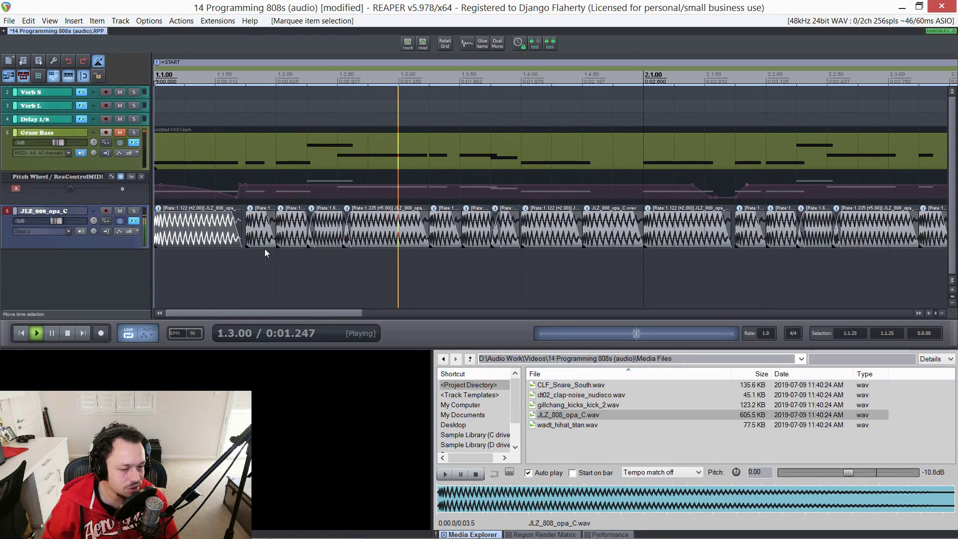
# Step: Select a set of 808 slices and shorten a slice's fade-in to 0.0.02, then zoom out
pyautogui.moveTo(253, 255); pyautogui.dragTo(298, 216)
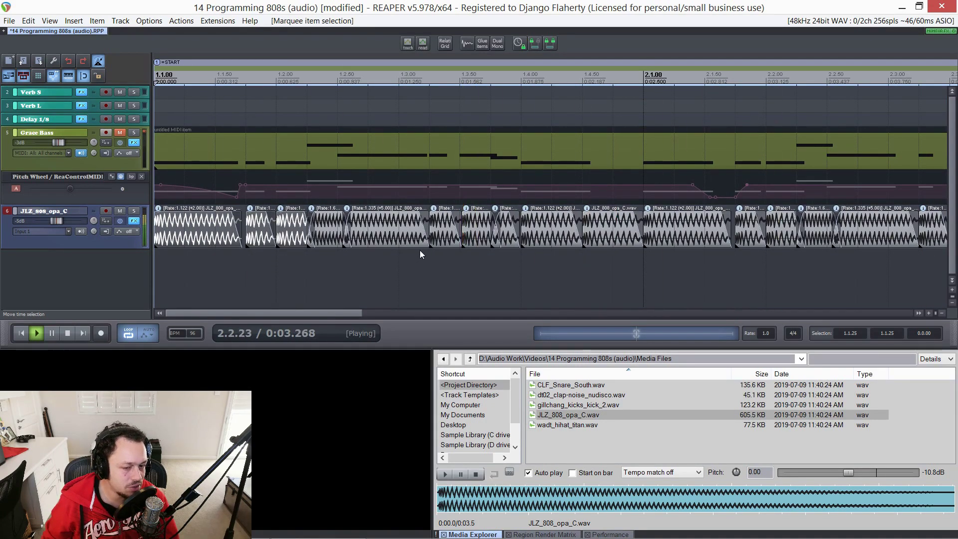
pyautogui.moveTo(465, 228); pyautogui.dragTo(466, 231)
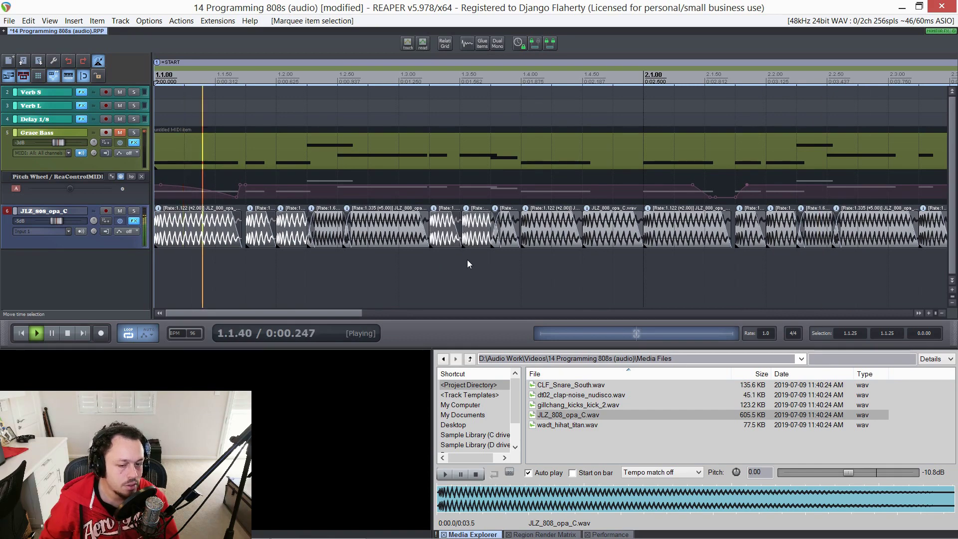
pyautogui.moveTo(342, 253); pyautogui.dragTo(488, 238)
pyautogui.moveTo(593, 259); pyautogui.dragTo(637, 256)
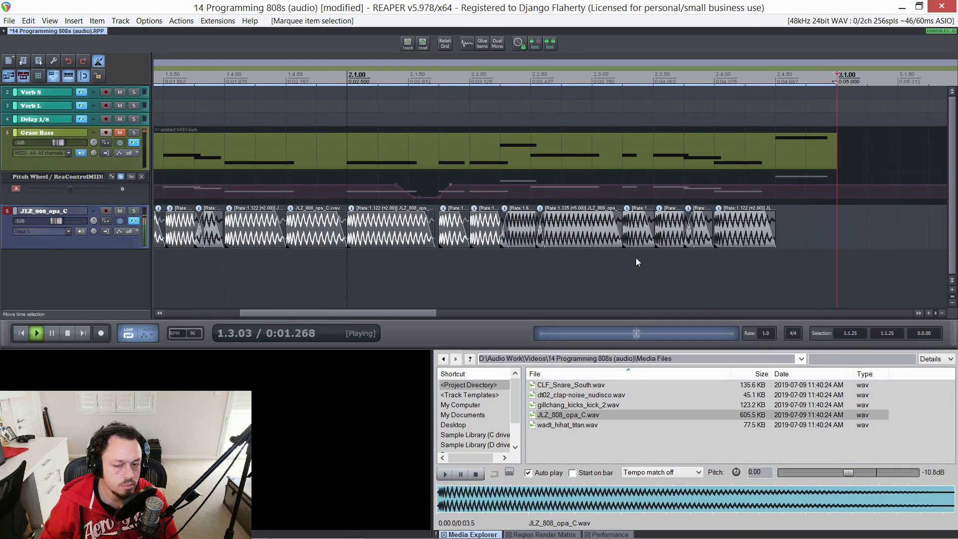
pyautogui.moveTo(735, 264); pyautogui.dragTo(732, 252)
pyautogui.scroll(3, 732, 252)
pyautogui.moveTo(719, 217)
pyautogui.mouseDown()
pyautogui.moveTo(729, 229)
pyautogui.moveTo(757, 228)
pyautogui.moveTo(724, 234)
pyautogui.mouseUp()
pyautogui.scroll(-4, 719, 235)
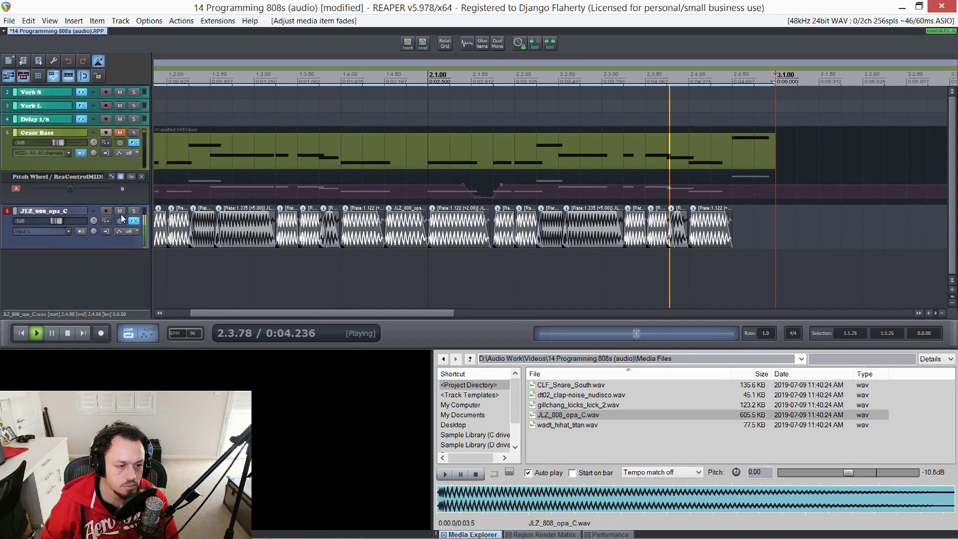
pyautogui.press('-')
pyautogui.press('space')
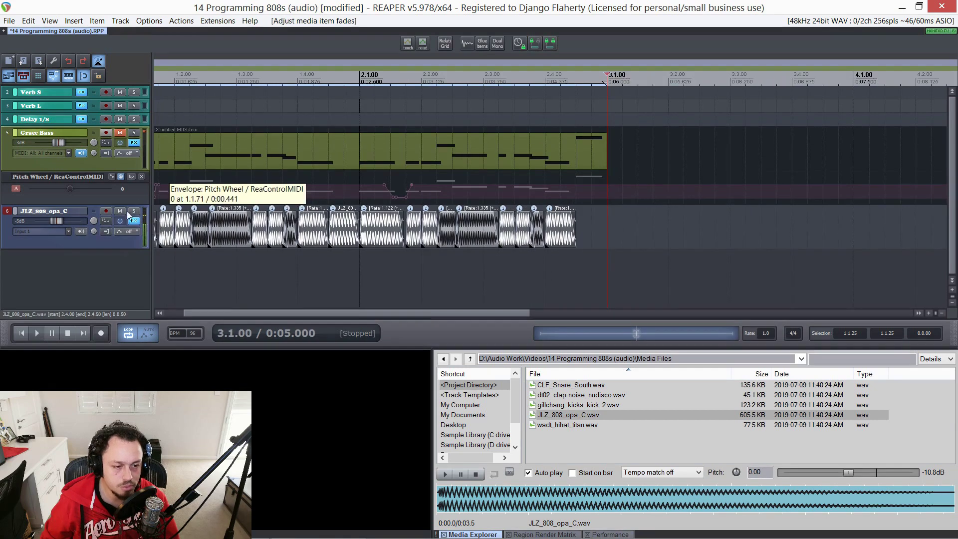
pyautogui.click(120, 210)
pyautogui.click(120, 132)
pyautogui.press('space')
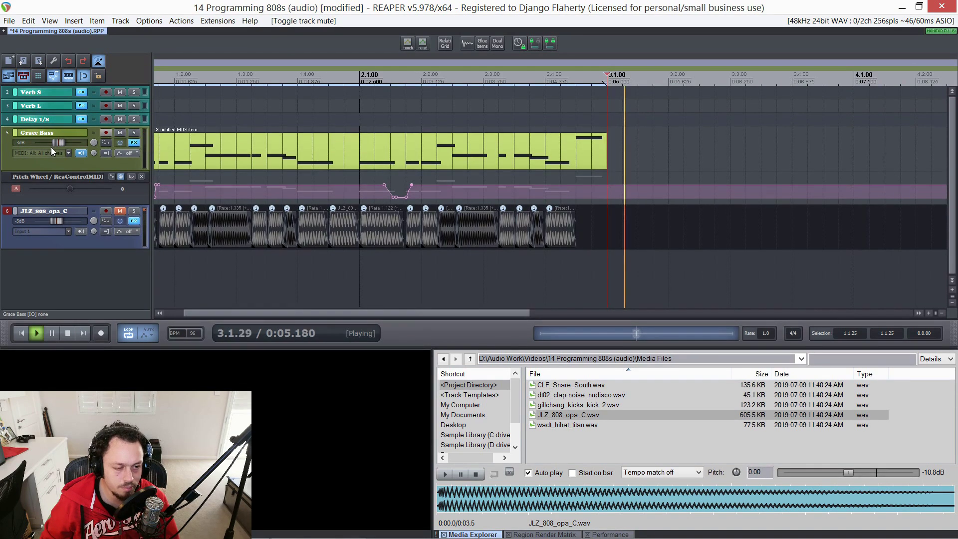
pyautogui.press('Home')
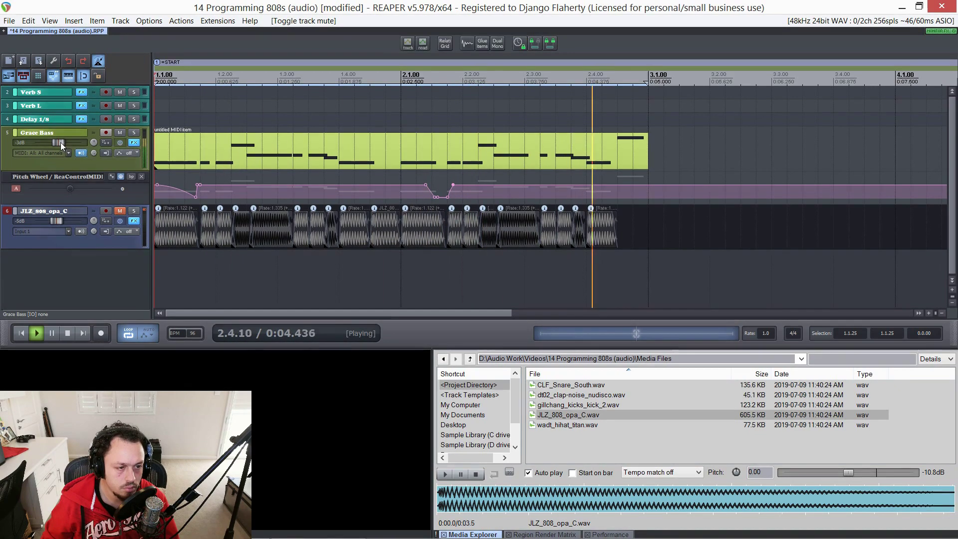
pyautogui.scroll(-3, 55, 220)
pyautogui.press('space')
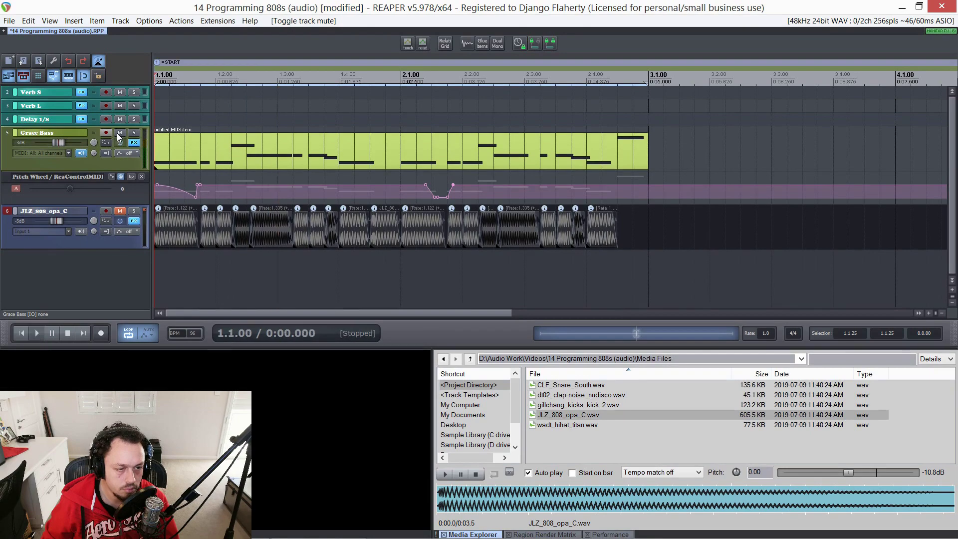
pyautogui.click(120, 132)
pyautogui.click(120, 210)
pyautogui.scroll(2, 182, 244)
pyautogui.click(182, 243)
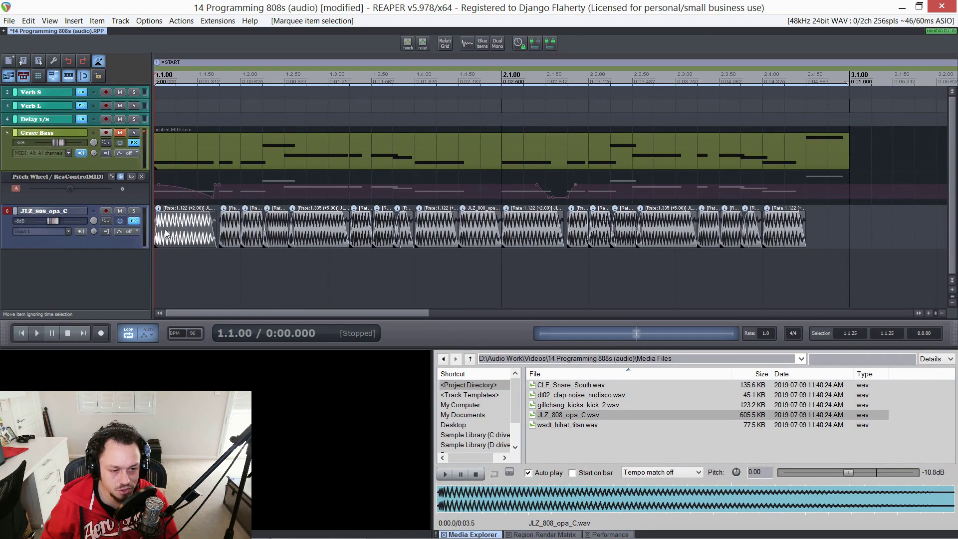
pyautogui.scroll(6, 169, 230)
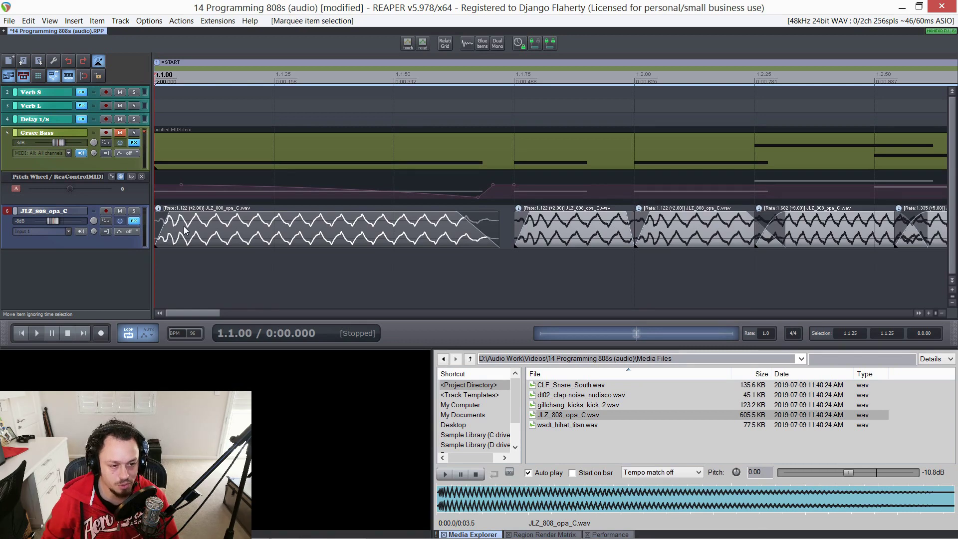
# Step: Reshape the stretch slope on the first JLZ 808 slice and pull its right edge shorter
pyautogui.click(446, 227)
pyautogui.scroll(-2, 435, 229)
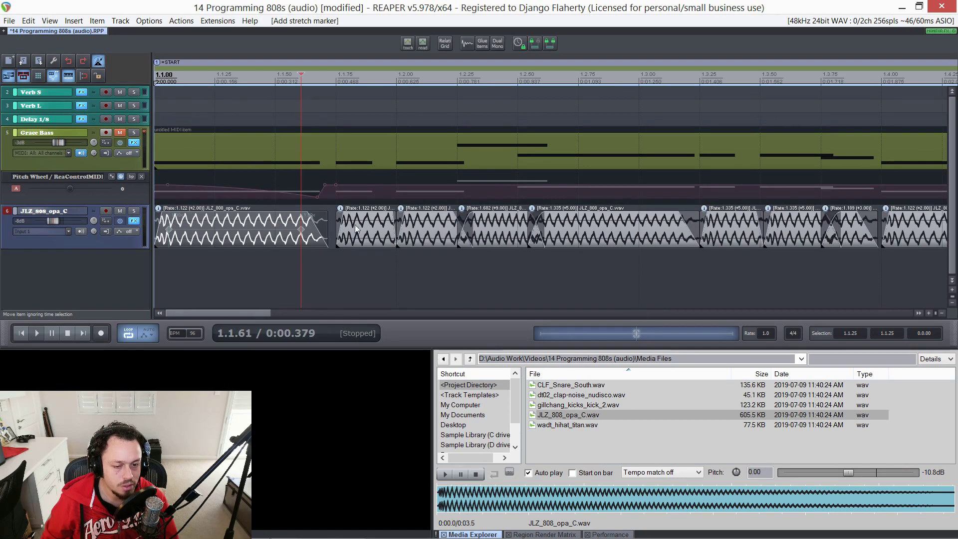
pyautogui.scroll(2, 302, 232)
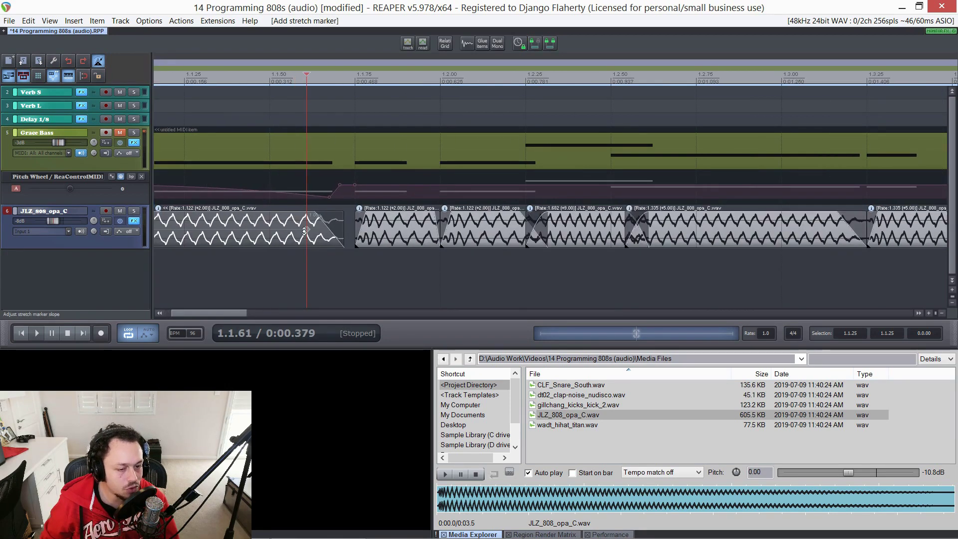
pyautogui.moveTo(302, 231); pyautogui.dragTo(297, 250)
pyautogui.scroll(-1, 296, 249)
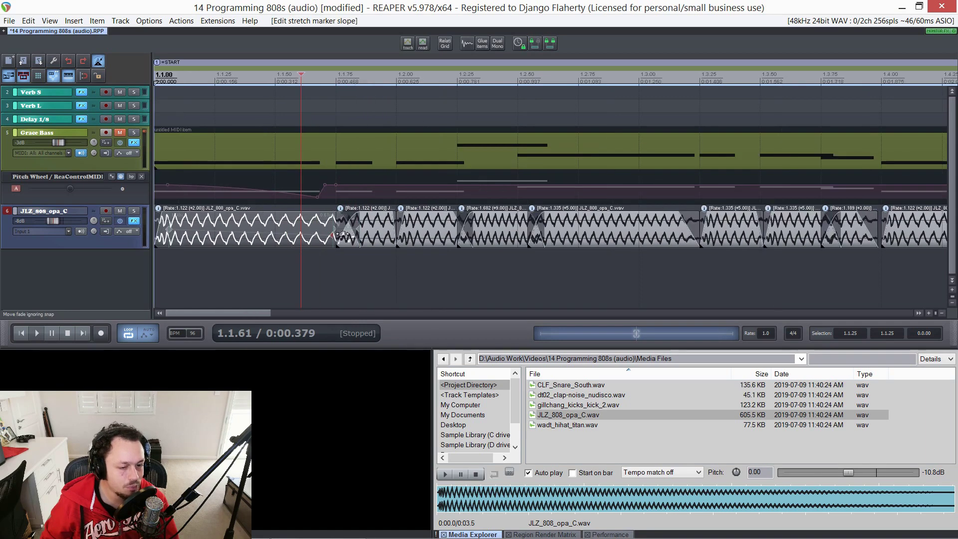
pyautogui.moveTo(358, 234); pyautogui.dragTo(332, 237)
# Step: Check the first 808 slice's Media Item Properties and close them unchanged
pyautogui.doubleClick(271, 241)
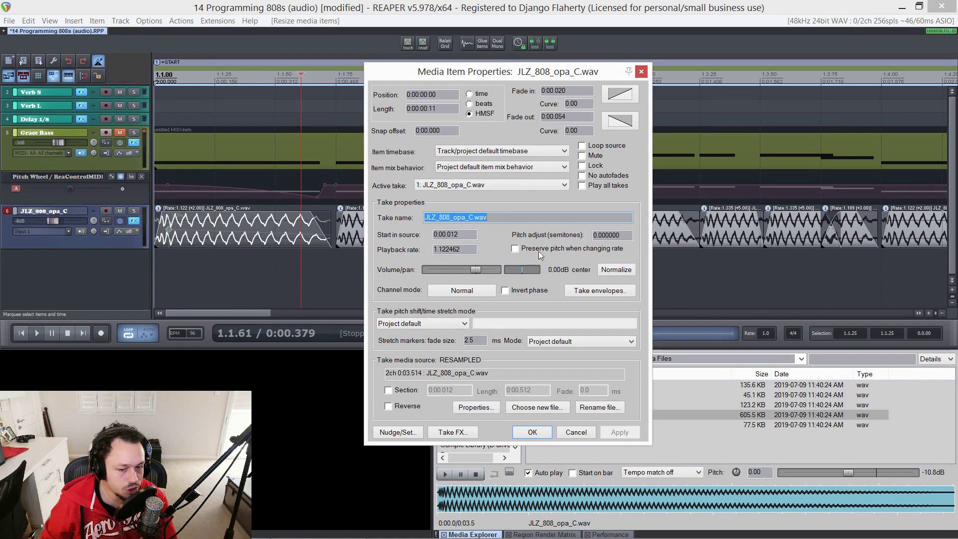
pyautogui.press('Escape')
pyautogui.scroll(-1, 302, 220)
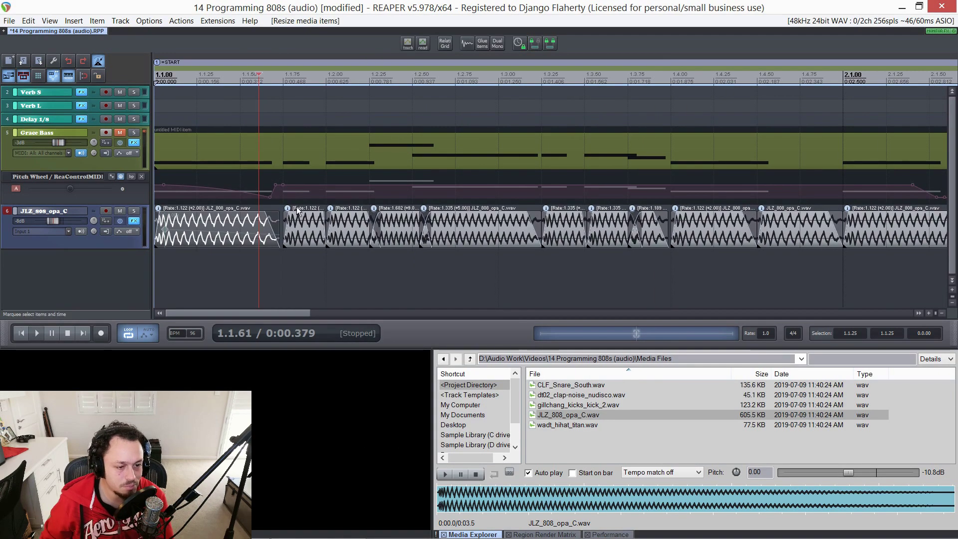
pyautogui.scroll(-1, 249, 223)
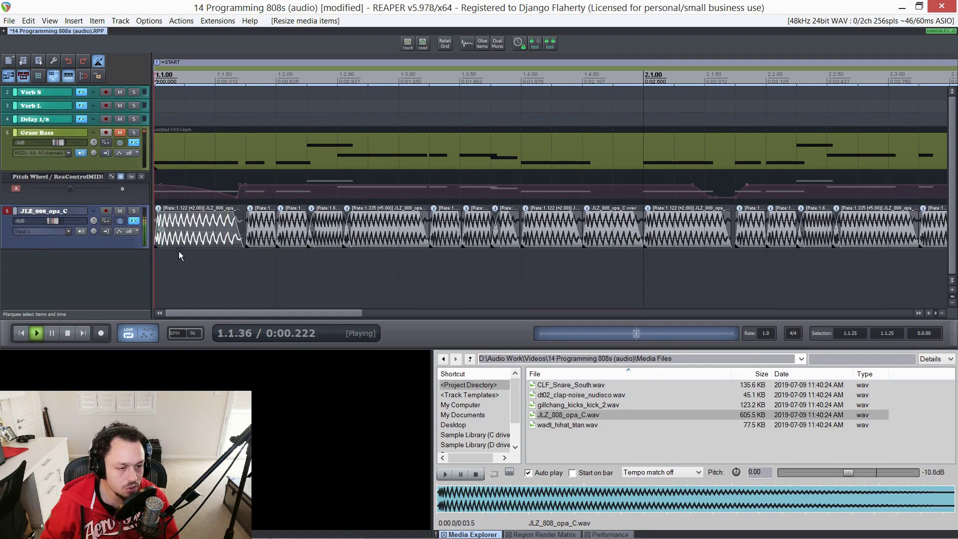
pyautogui.scroll(4, 219, 243)
# Step: Stretch the first 808 slice longer and pull the second slice's start earlier to close the gap
pyautogui.moveTo(293, 232); pyautogui.dragTo(300, 240)
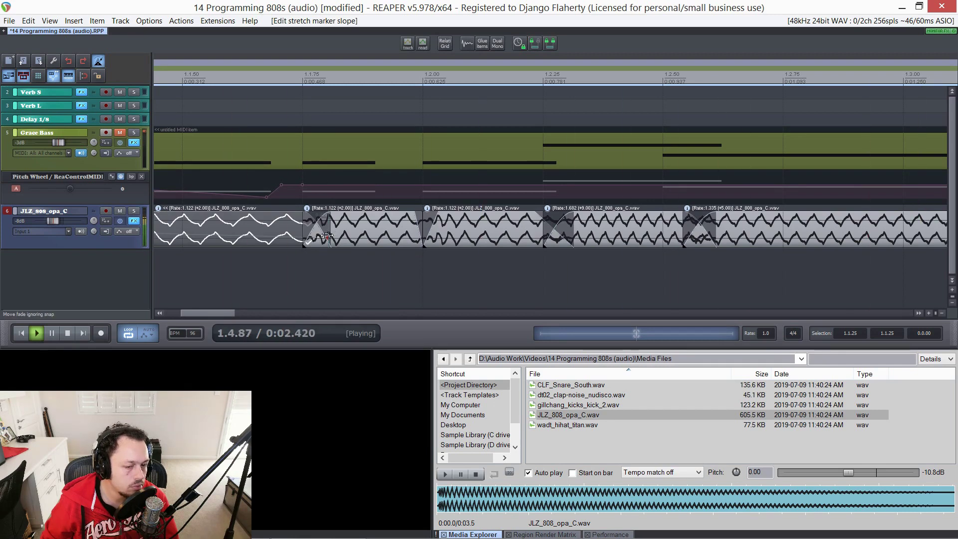
pyautogui.moveTo(329, 235); pyautogui.dragTo(313, 234)
pyautogui.scroll(-3, 293, 243)
pyautogui.scroll(-3, 207, 246)
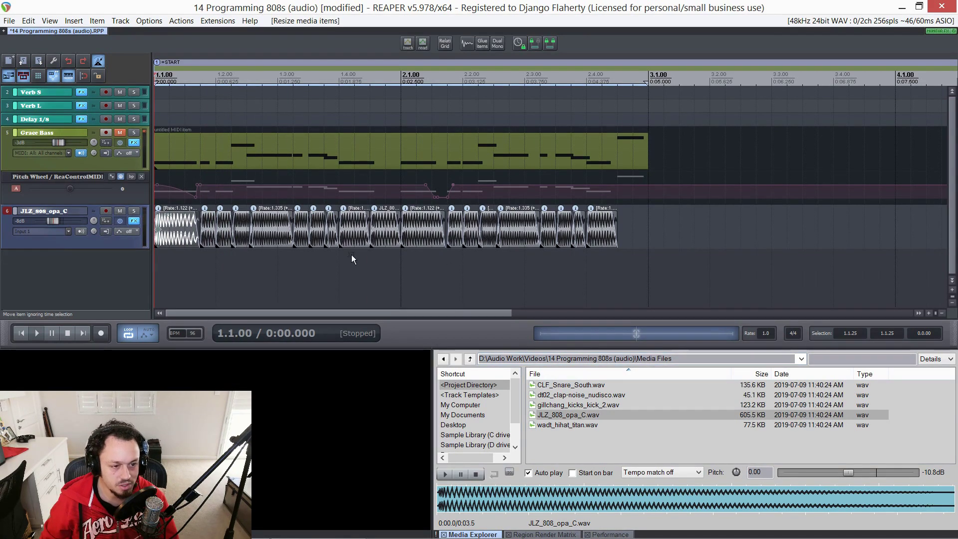
pyautogui.scroll(-4, 267, 244)
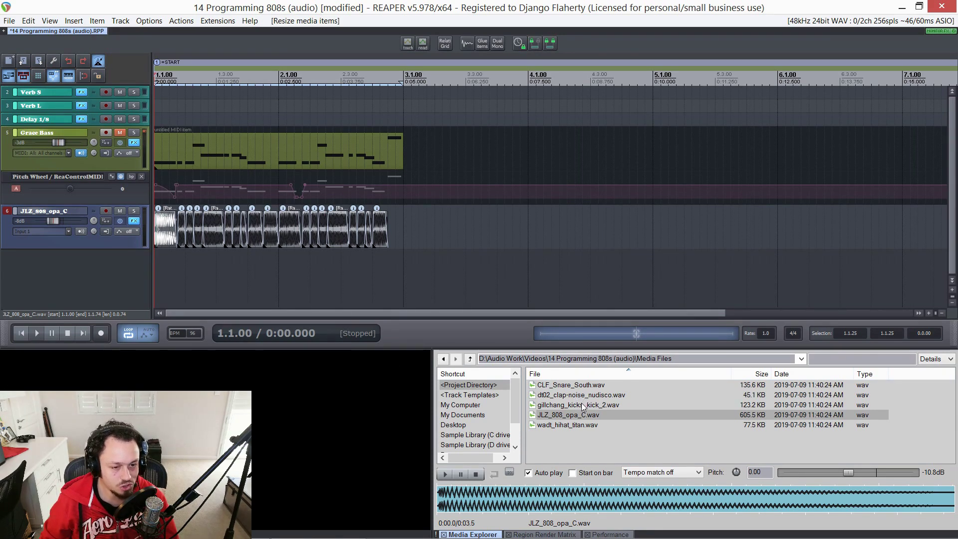
# Step: Add the kick_2 sample on a new track and play the beat
pyautogui.moveTo(582, 402); pyautogui.dragTo(239, 301)
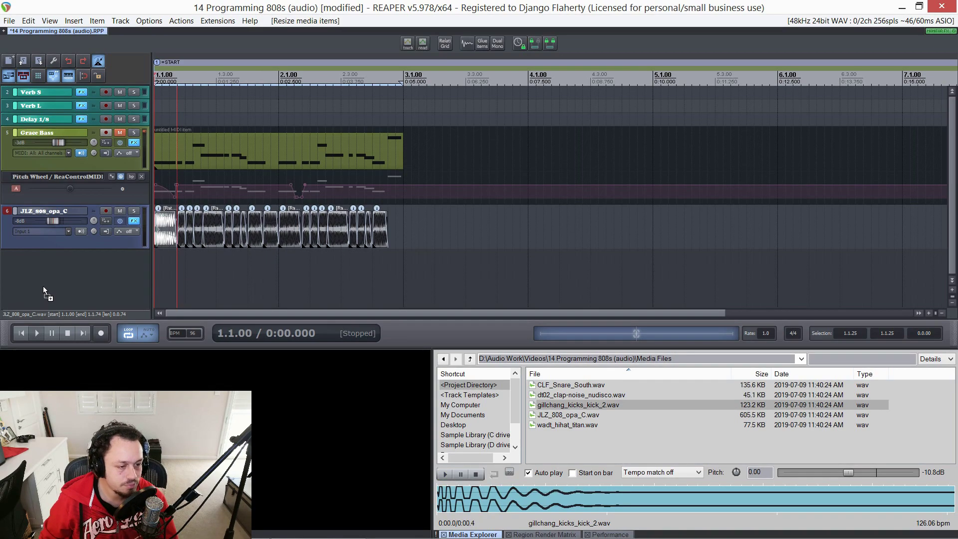
pyautogui.moveTo(43, 289); pyautogui.dragTo(107, 285)
pyautogui.scroll(5, 171, 278)
pyautogui.scroll(-2, 171, 278)
pyautogui.press('space')
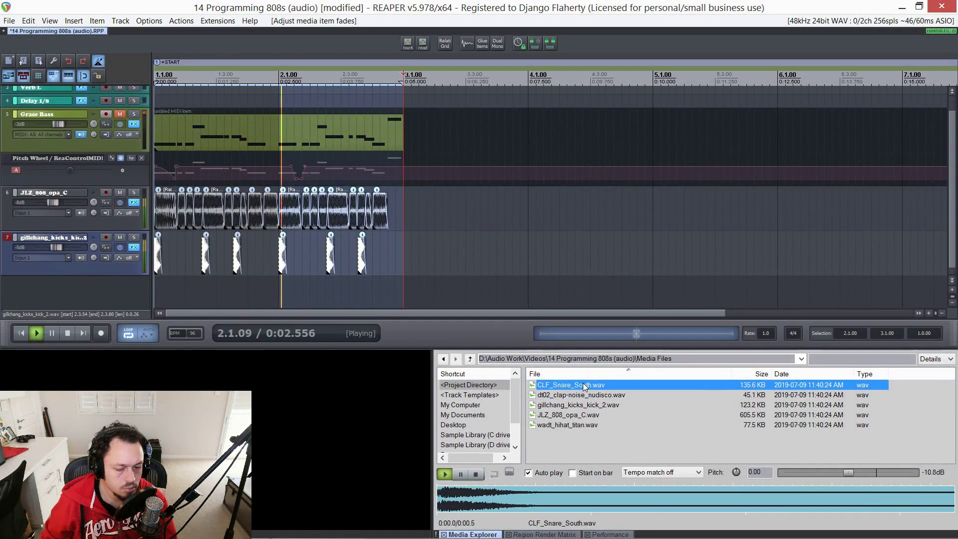
# Step: Add CLF_Snare_South.wav as four backbeat hits over two bars, then add wadt_hihat_titan.wav
pyautogui.moveTo(584, 386); pyautogui.dragTo(187, 291)
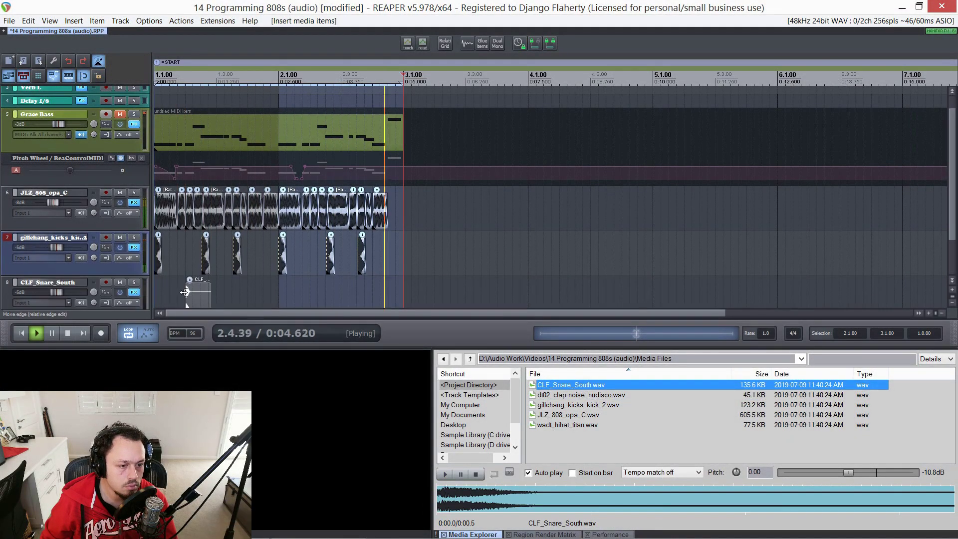
pyautogui.scroll(4, 187, 292)
pyautogui.scroll(-1, 75, 240)
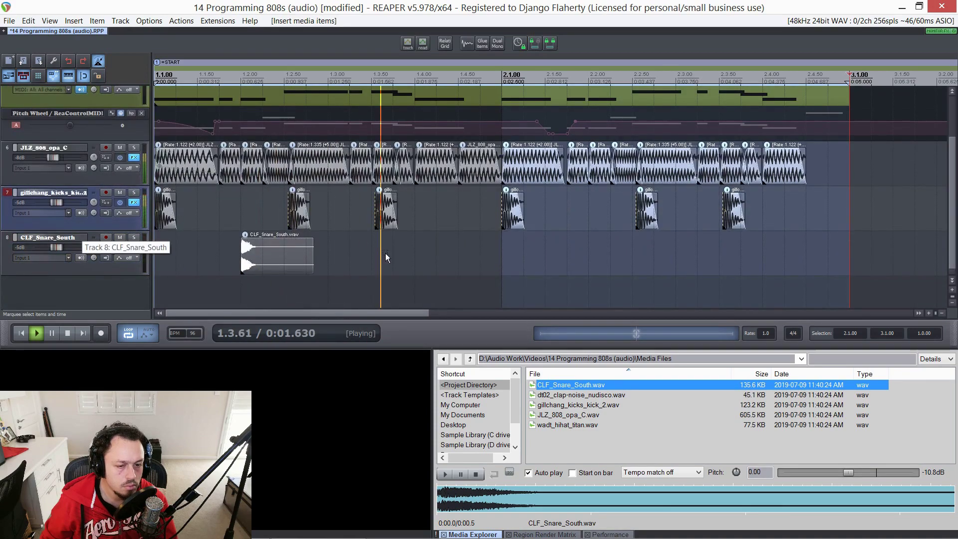
pyautogui.moveTo(408, 253); pyautogui.dragTo(237, 255)
pyautogui.hotkey('ctrl', 'd')
pyautogui.hotkey('ctrl', 'd')
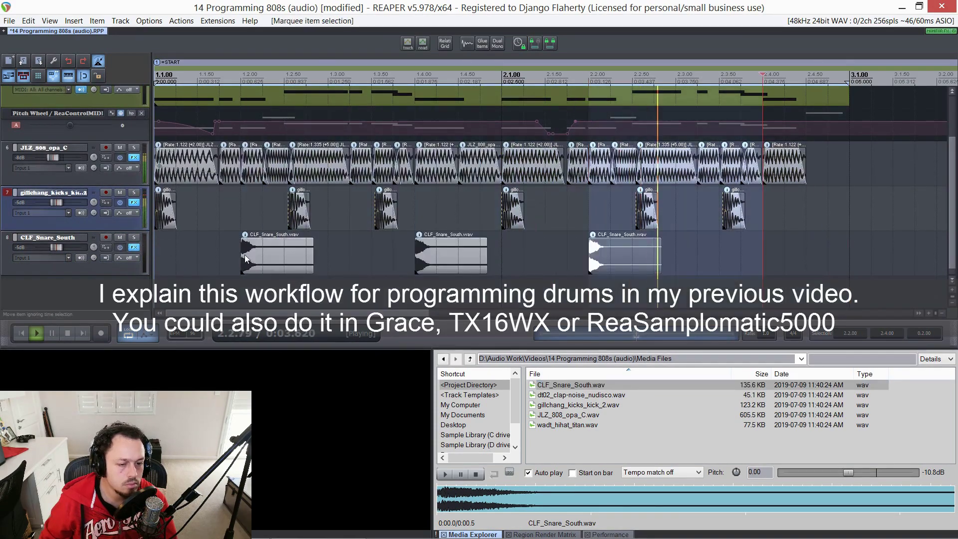
pyautogui.scroll(-4, 245, 254)
pyautogui.hotkey('ctrl', 'd')
pyautogui.hotkey('ctrl', 'd')
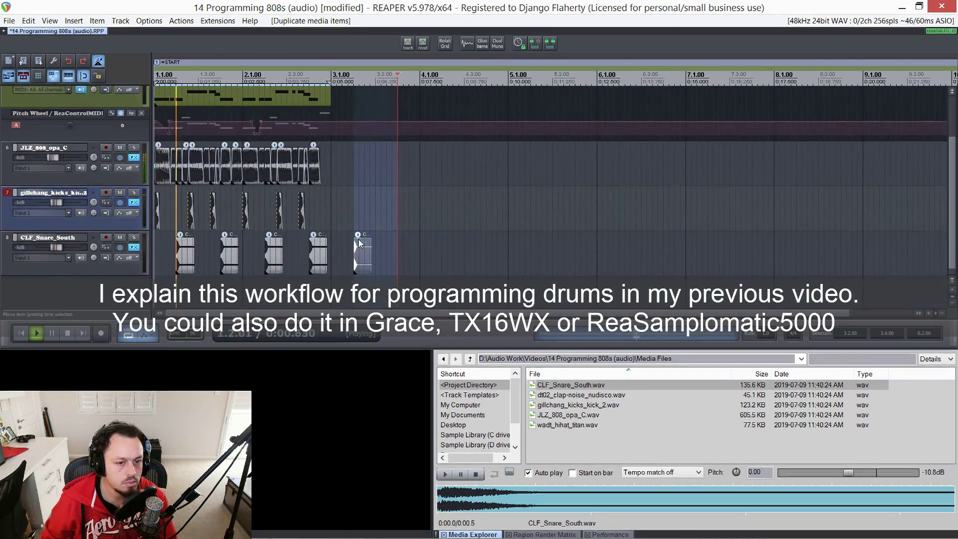
pyautogui.press('Delete')
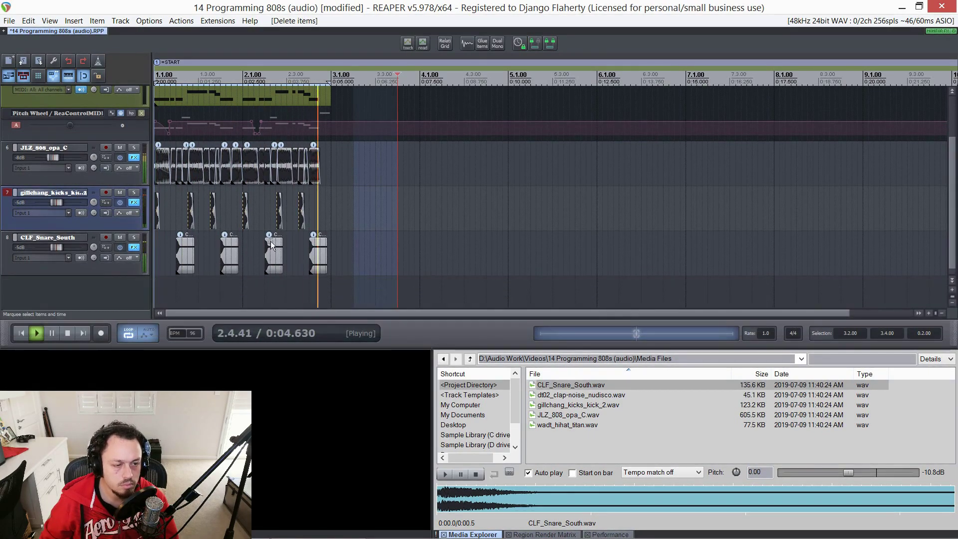
pyautogui.moveTo(569, 423); pyautogui.dragTo(83, 283)
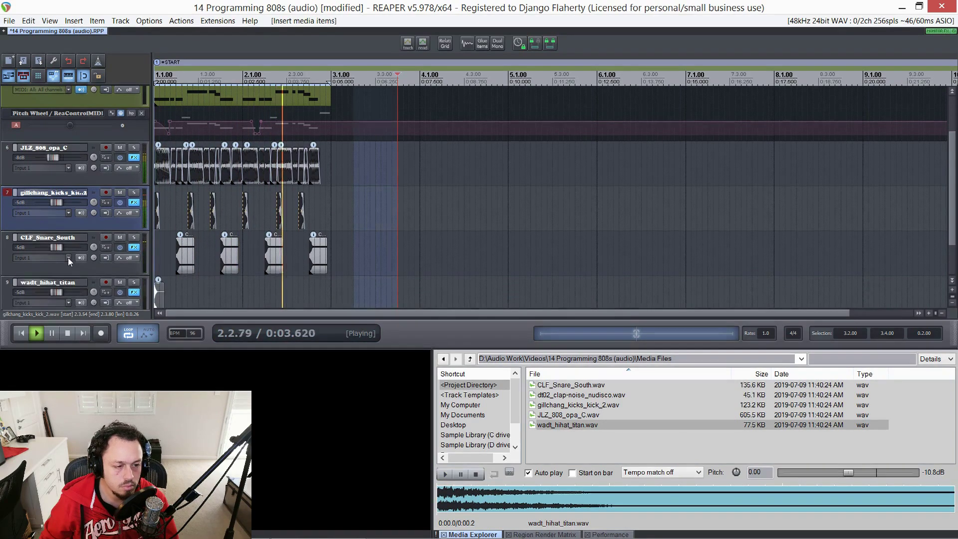
# Step: Shorten the hi-hat hit and lower track 9's volume to -11dB
pyautogui.scroll(-1, 68, 257)
pyautogui.scroll(2, 175, 263)
pyautogui.scroll(3, 199, 259)
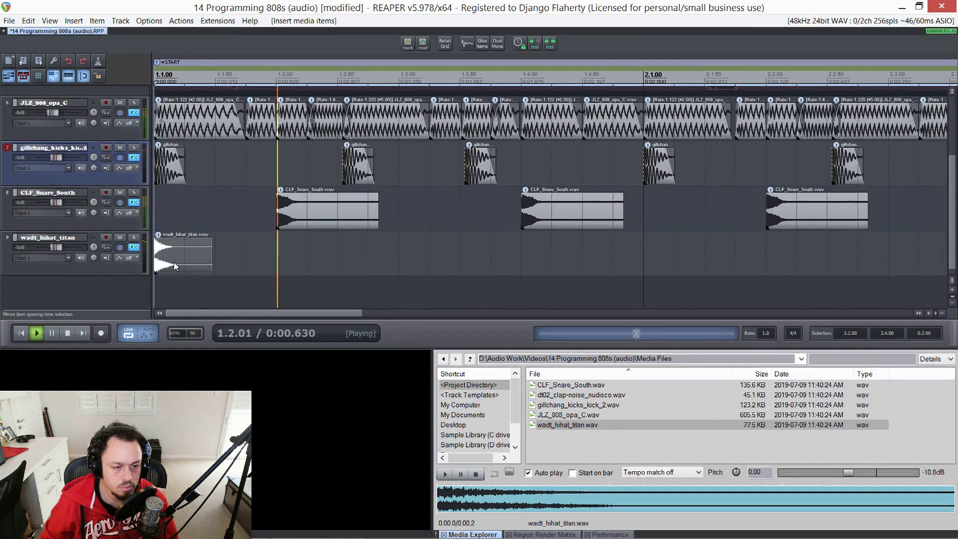
pyautogui.moveTo(213, 256); pyautogui.dragTo(184, 256)
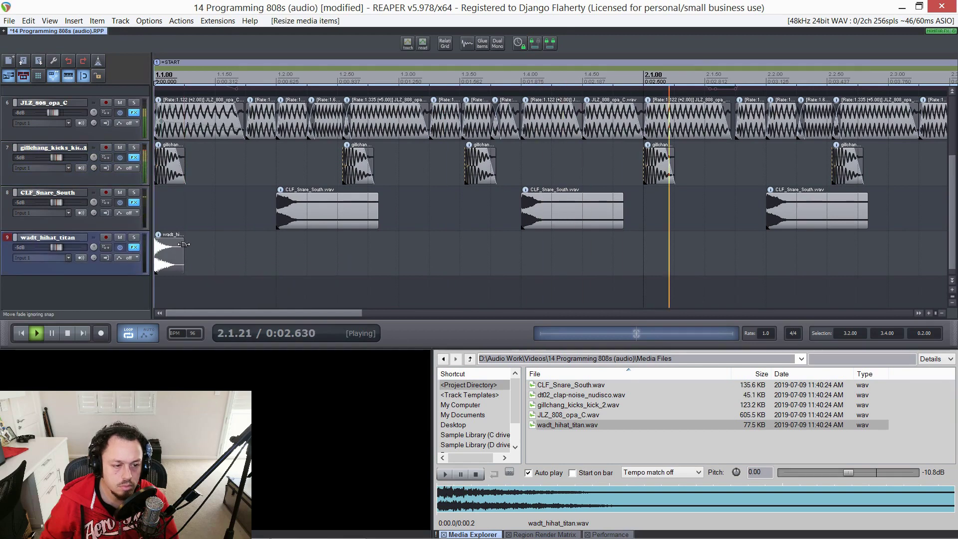
pyautogui.click(47, 255)
pyautogui.moveTo(53, 247); pyautogui.dragTo(49, 247)
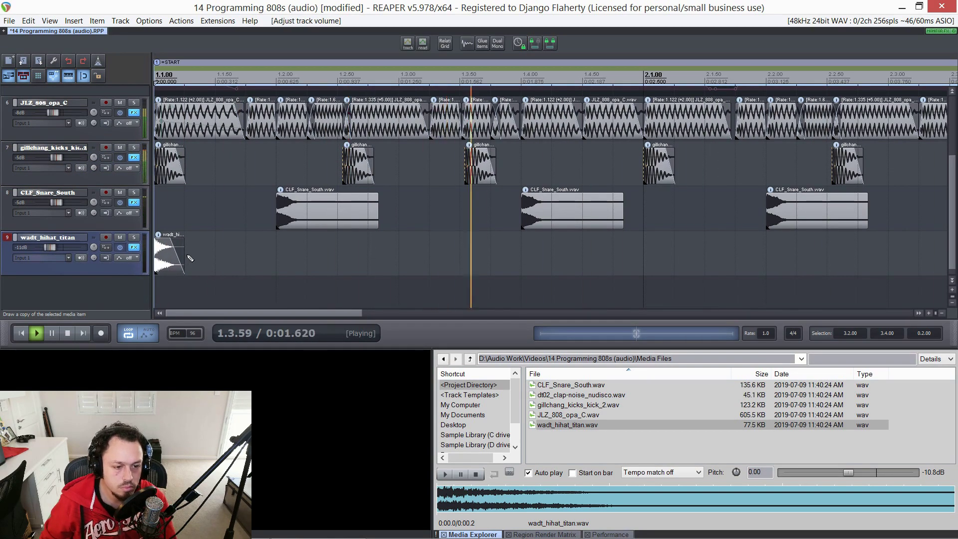
pyautogui.moveTo(183, 253); pyautogui.dragTo(174, 253)
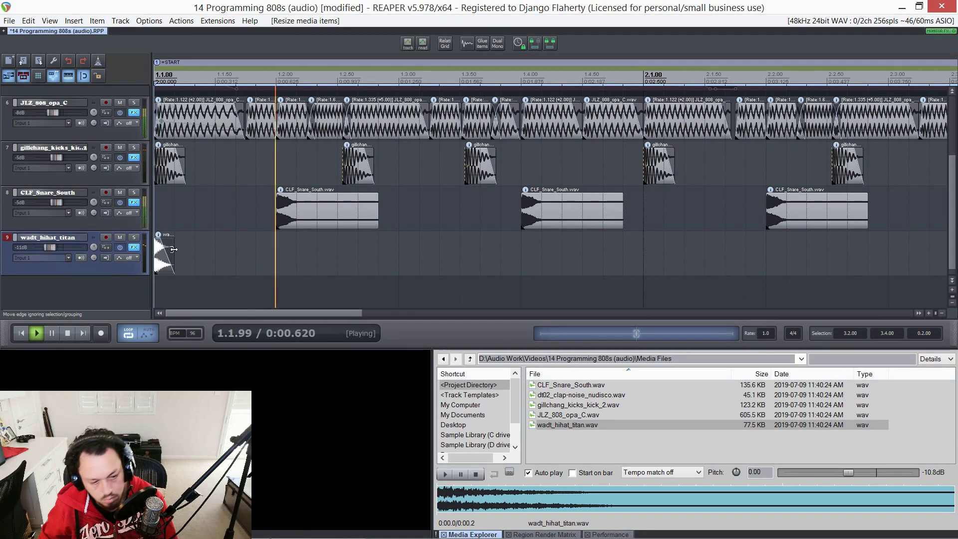
# Step: Repeat the hi-hat hit twice and stop playback
pyautogui.hotkey('ctrl', 'd')
pyautogui.hotkey('ctrl', 'd')
pyautogui.scroll(-2, 250, 259)
pyautogui.hotkey('ctrl', 'd')
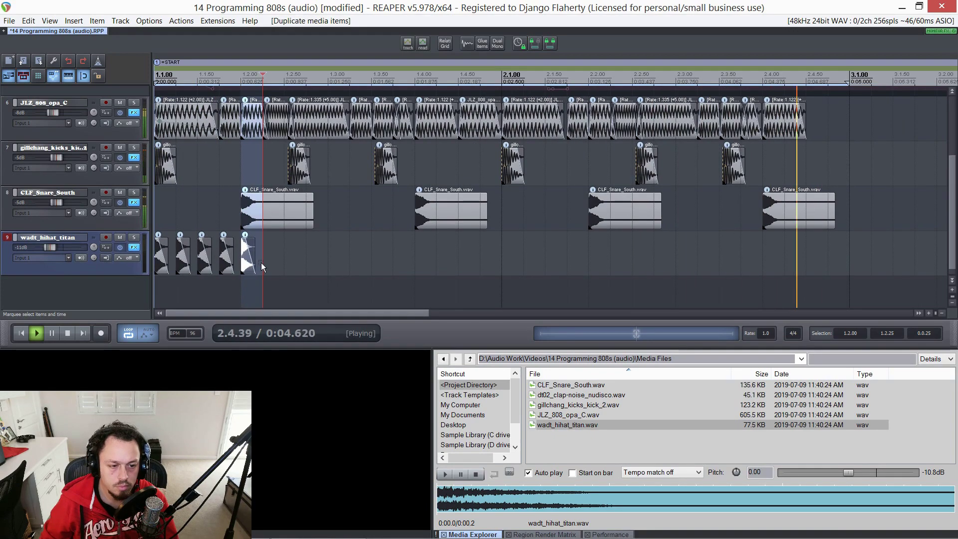
pyautogui.press('space')
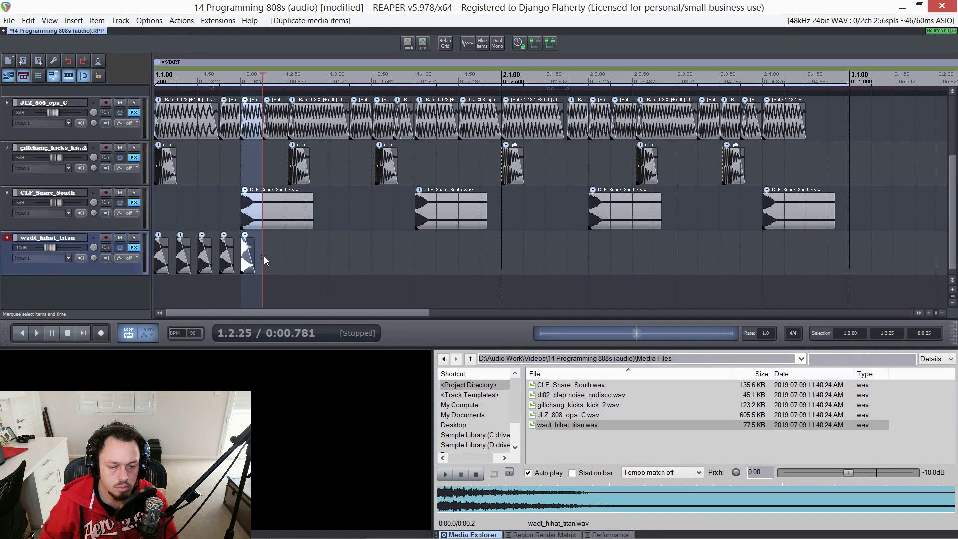
pyautogui.scroll(2, 264, 256)
# Step: Trim the hi-hat shorter and repeat it into a quick roll, then play from the start
pyautogui.moveTo(254, 255)
pyautogui.mouseDown()
pyautogui.moveTo(265, 253)
pyautogui.moveTo(248, 255)
pyautogui.mouseUp()
pyautogui.hotkey('ctrl', 'd')
pyautogui.hotkey('ctrl', 'd')
pyautogui.hotkey('ctrl', 'd')
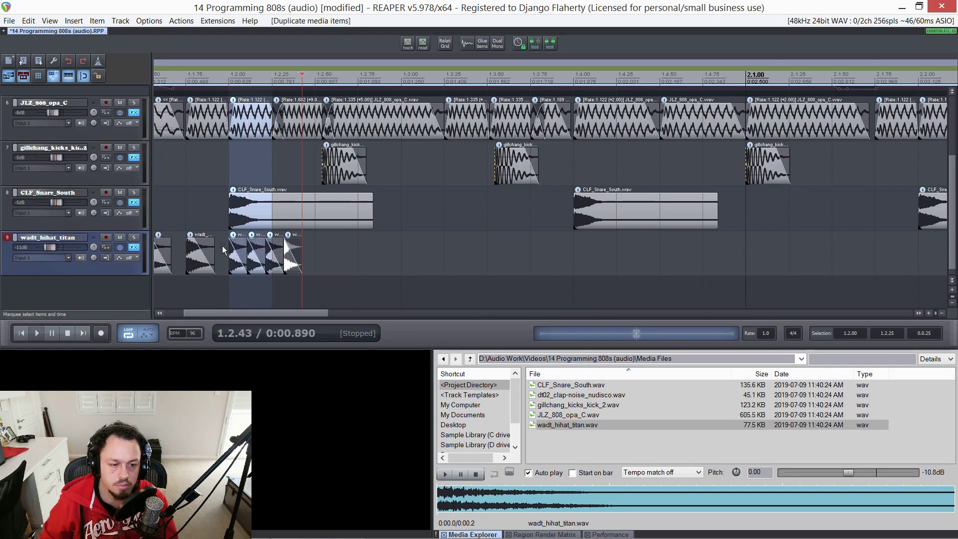
pyautogui.hotkey('ctrl', 'd')
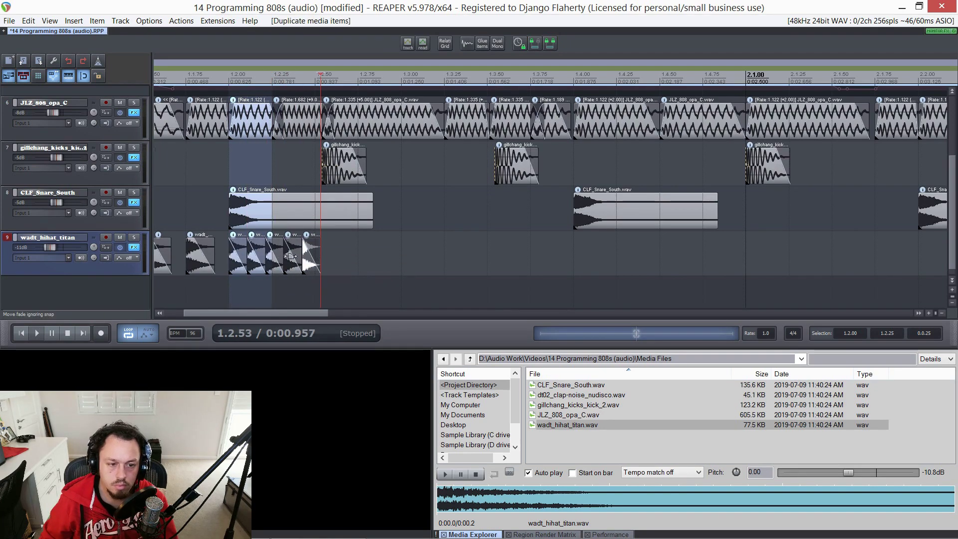
pyautogui.scroll(-3, 301, 256)
pyautogui.press('Home')
pyautogui.press('space')
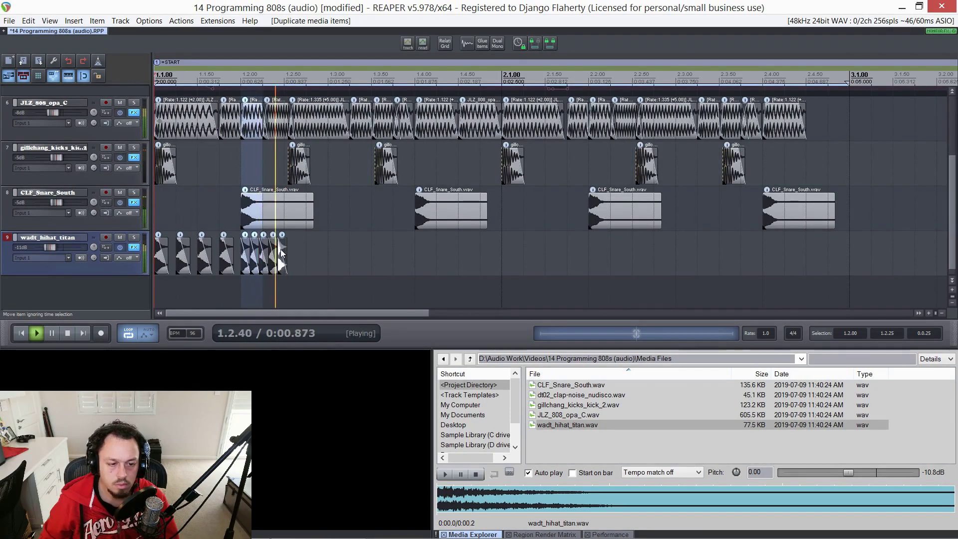
pyautogui.scroll(3, 281, 253)
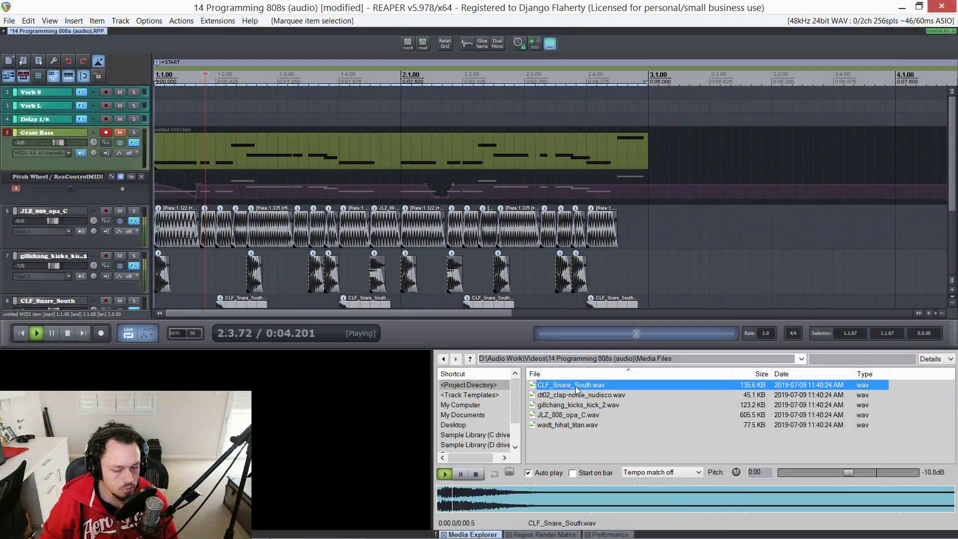
# Step: Add dt02_clap-noise_nudisco.wav on a new track with its volume at -14dB
pyautogui.click(577, 395)
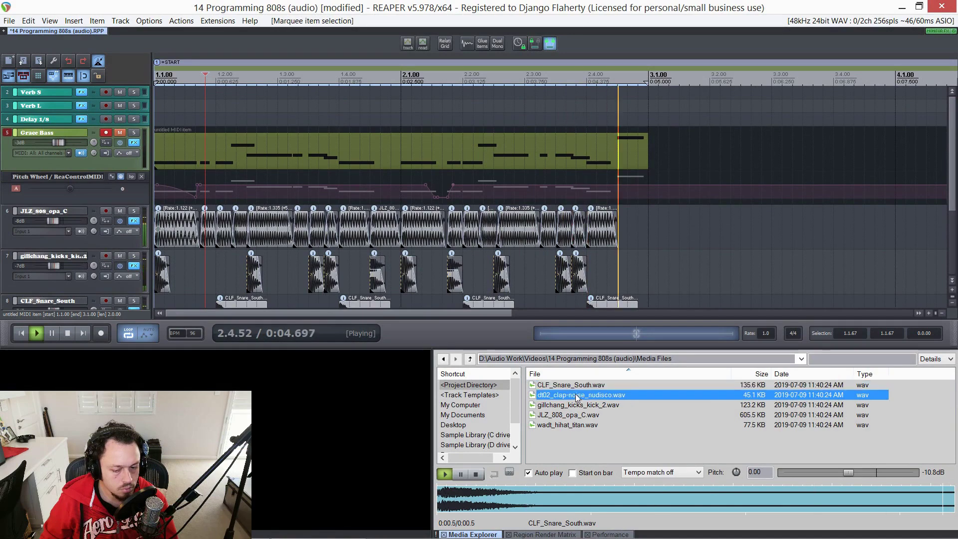
pyautogui.scroll(-3, 549, 200)
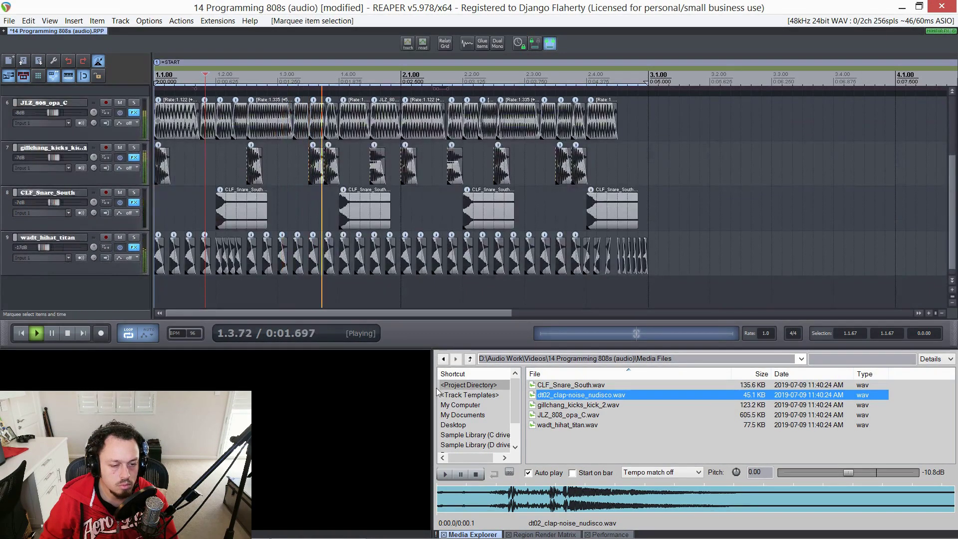
pyautogui.moveTo(579, 395); pyautogui.dragTo(214, 291)
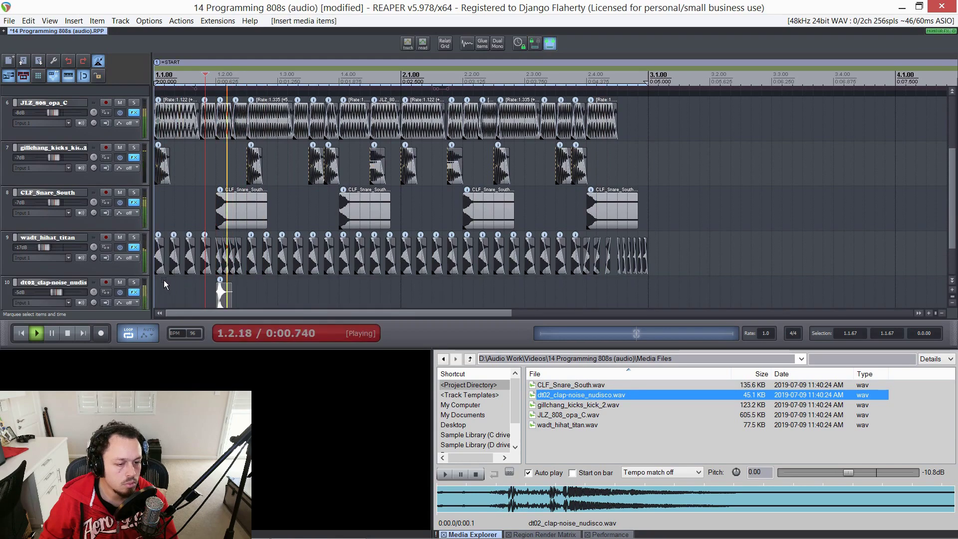
pyautogui.moveTo(49, 292); pyautogui.dragTo(43, 292)
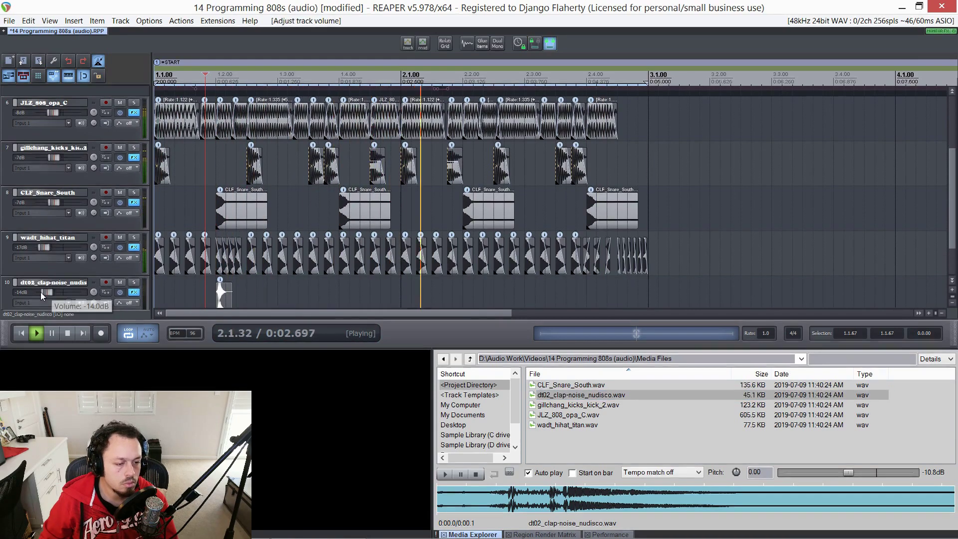
pyautogui.click(8, 294)
# Step: Hide the media browser and move the clap earlier to line up with the snare
pyautogui.hotkey('ctrl', 'alt', 'x')
pyautogui.scroll(3, 174, 287)
pyautogui.scroll(-1, 55, 322)
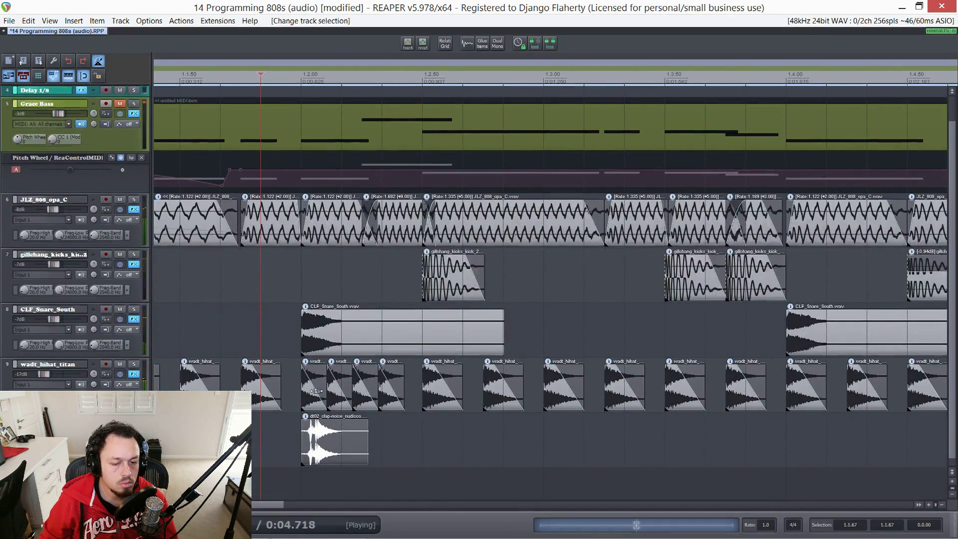
pyautogui.scroll(-1, 349, 426)
pyautogui.scroll(2, 344, 432)
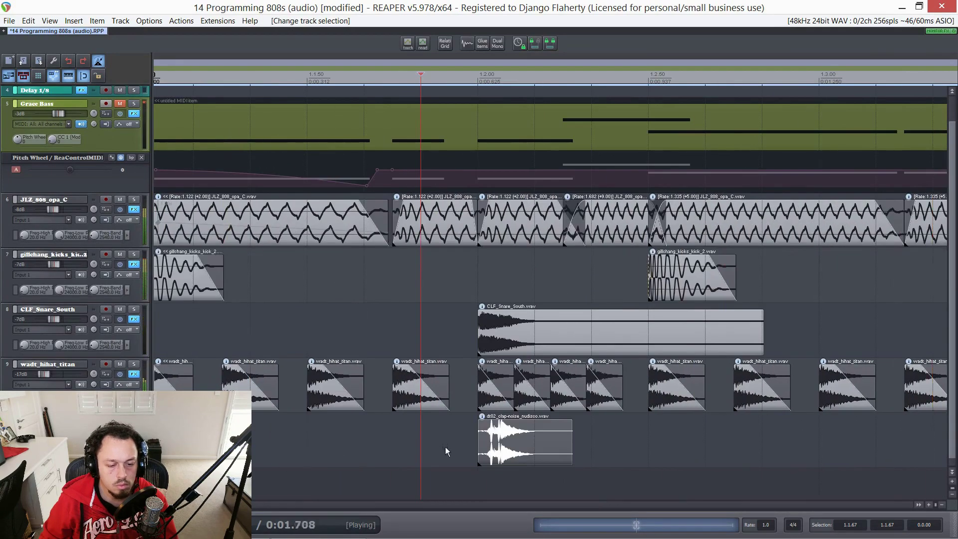
pyautogui.scroll(3, 436, 447)
pyautogui.moveTo(596, 450); pyautogui.dragTo(529, 456)
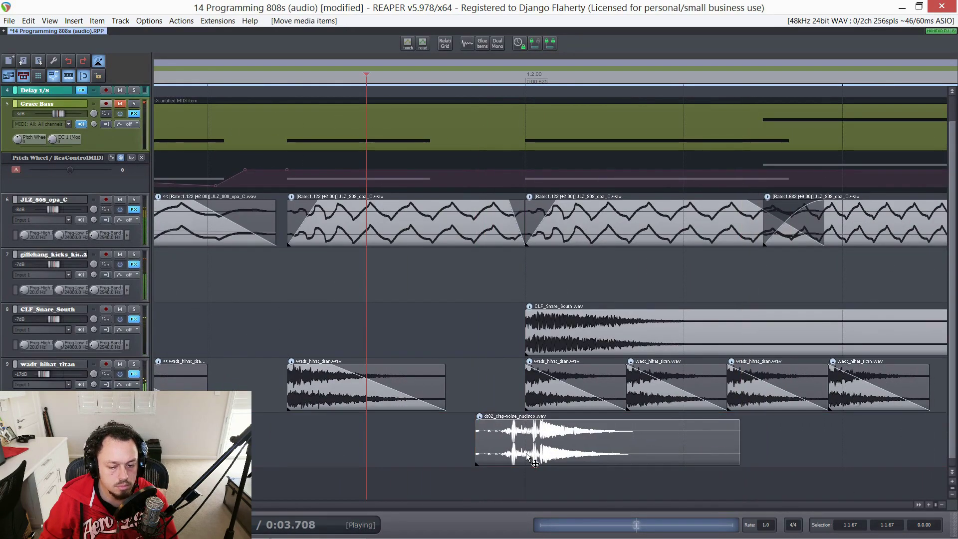
pyautogui.scroll(-3, 529, 439)
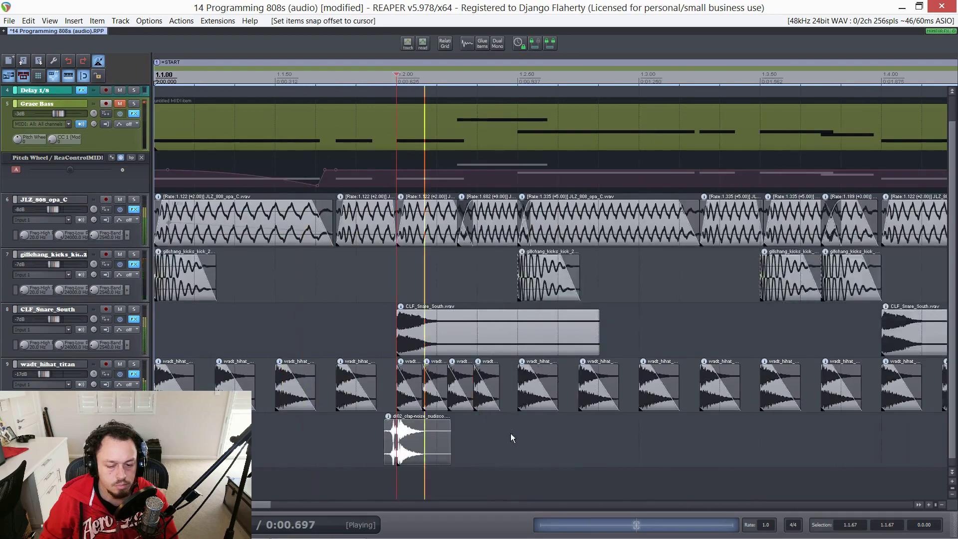
pyautogui.scroll(-2, 474, 424)
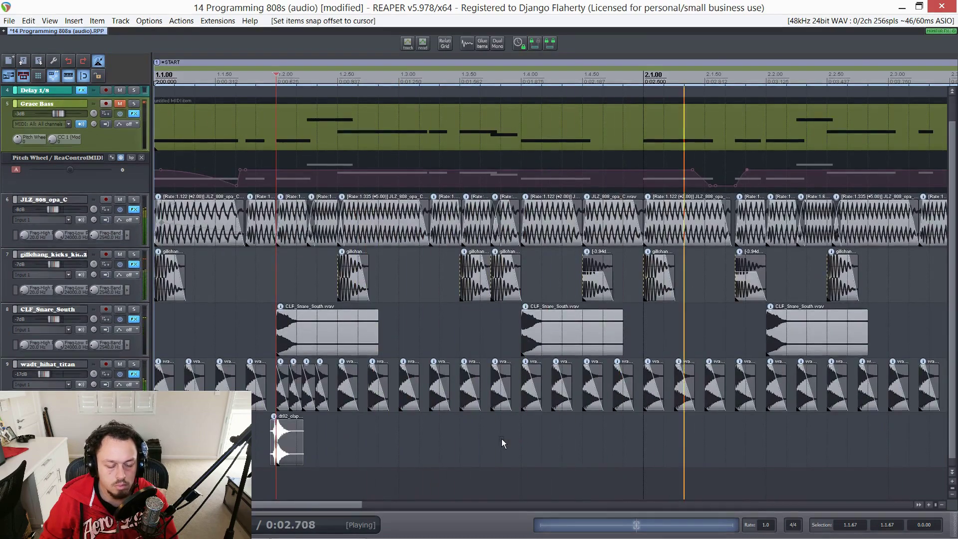
# Step: Repeat the clap across the following bars onto the later snares, then stop playback
pyautogui.moveTo(501, 439); pyautogui.dragTo(259, 441)
pyautogui.scroll(-2, 259, 441)
pyautogui.hotkey('ctrl', 'd')
pyautogui.hotkey('ctrl', 'd')
pyautogui.hotkey('ctrl', 'd')
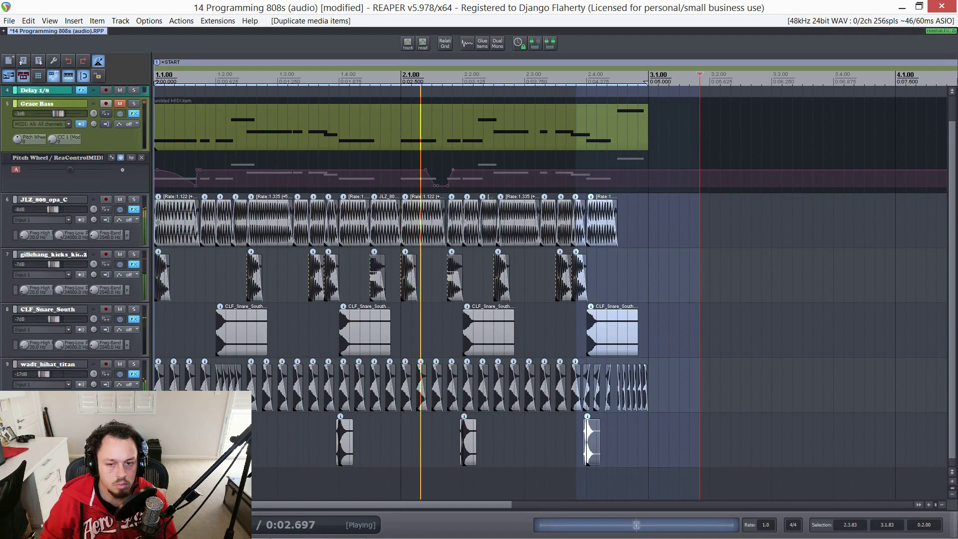
pyautogui.press('space')
pyautogui.click(183, 215)
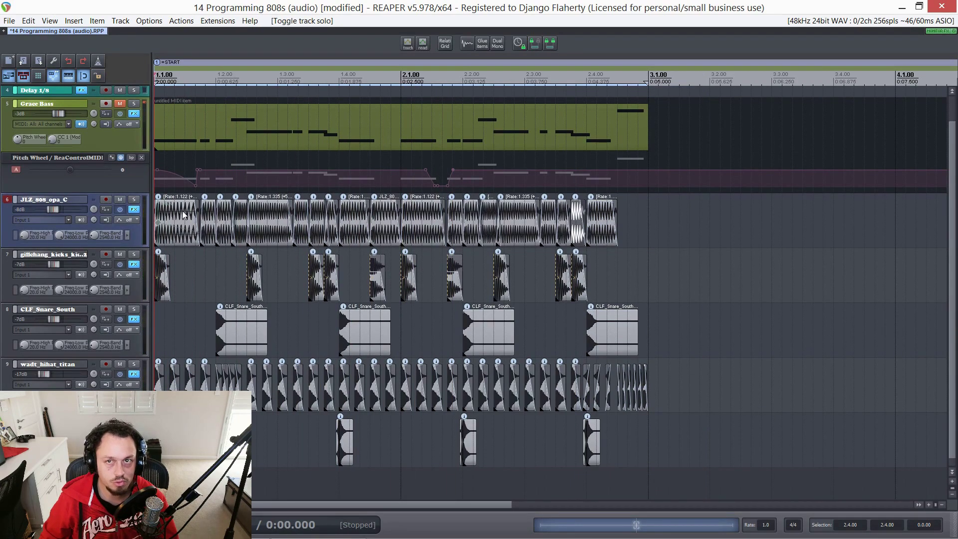